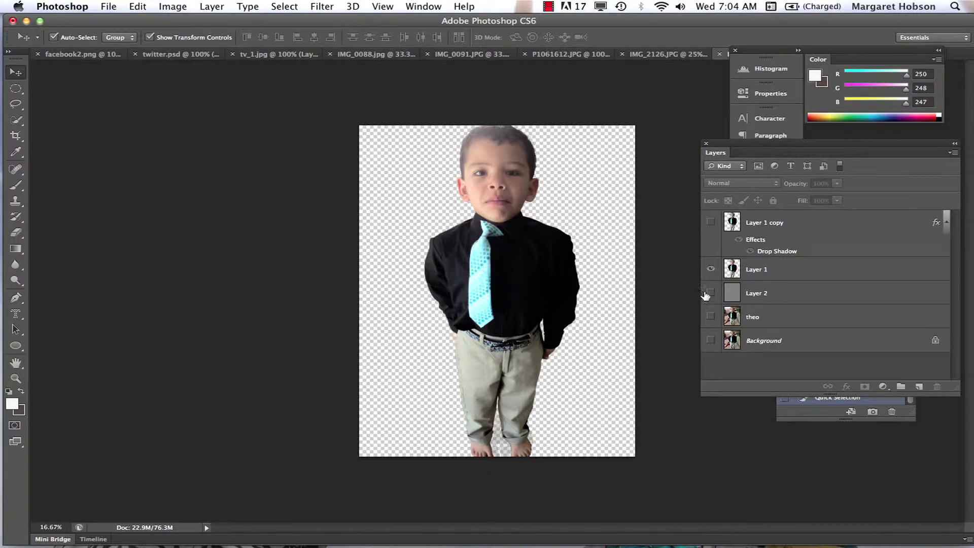
Preview the finished composite by showing Layer 2 and Layer 1 copy with its drop shadow, and hiding Layer 1
left_click(710, 292)
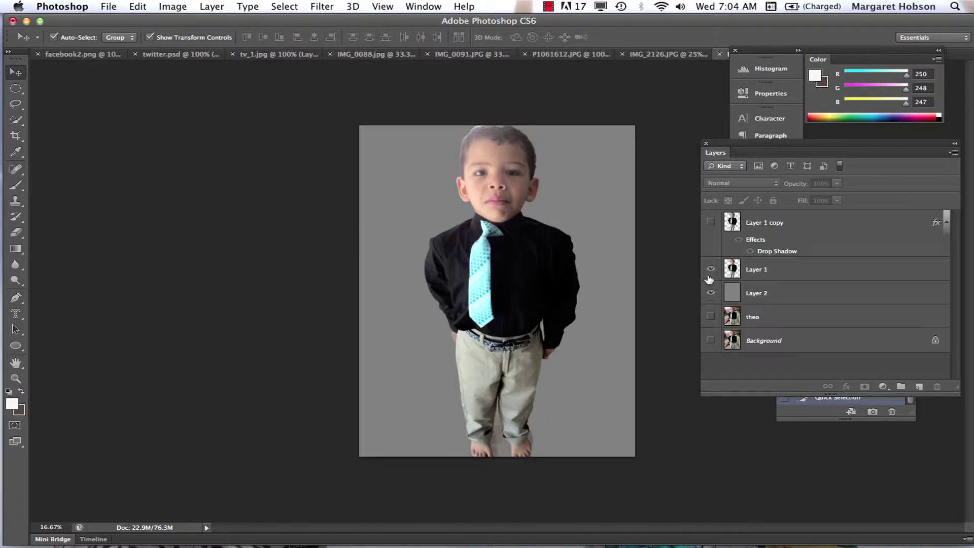
left_click(711, 221)
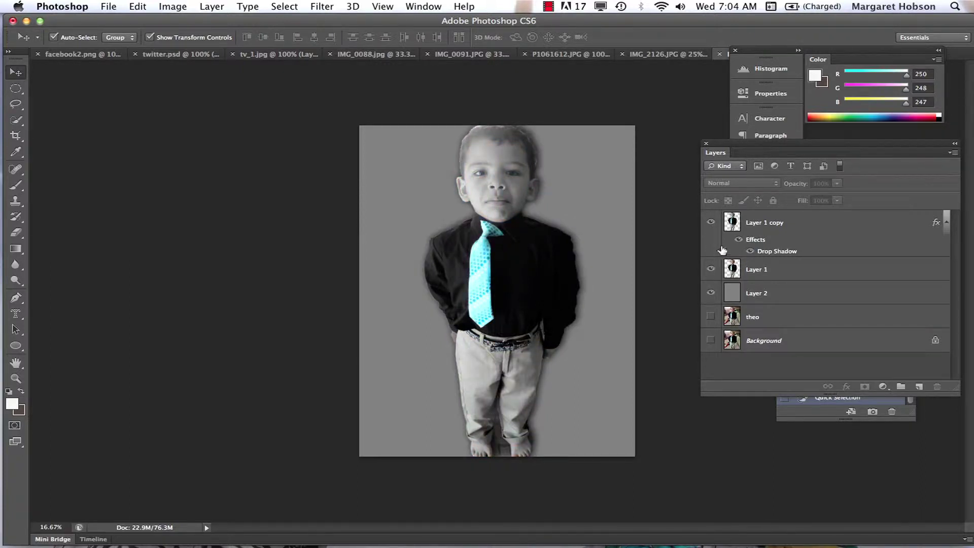
left_click(710, 269)
left_click(710, 223)
left_click(711, 223)
left_click(546, 6)
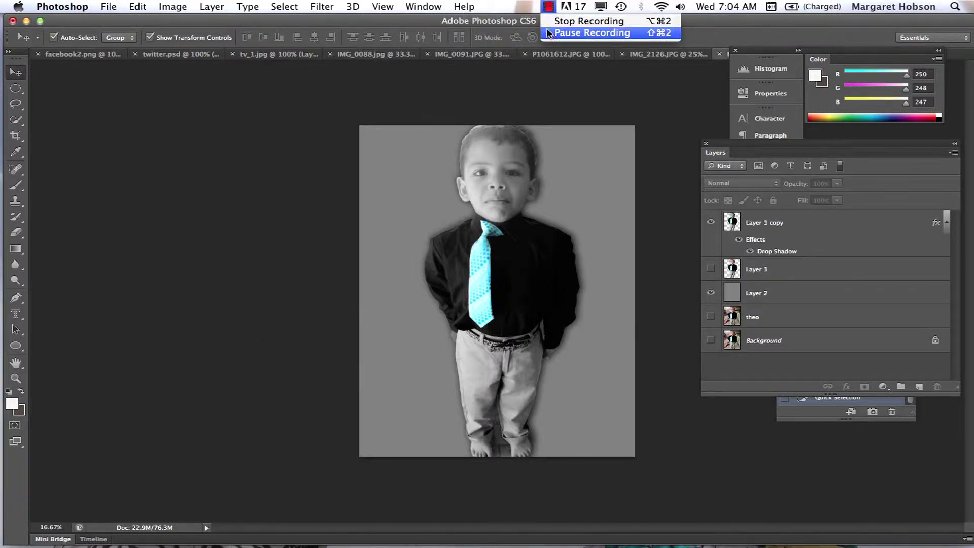
left_click(550, 33)
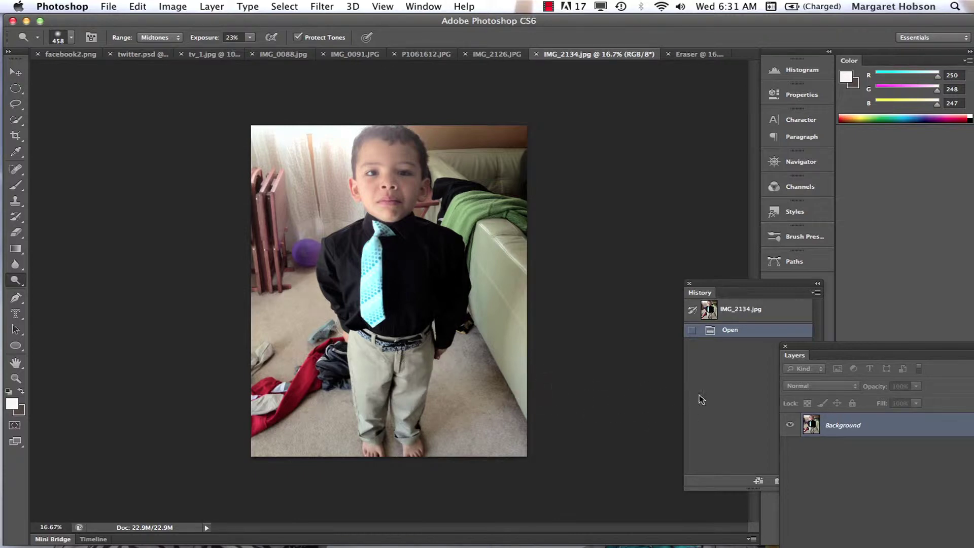
Move the floating layer list clear of the photo and duplicate the Background layer of IMG_2134.jpg
left_click_drag(801, 347, 667, 99)
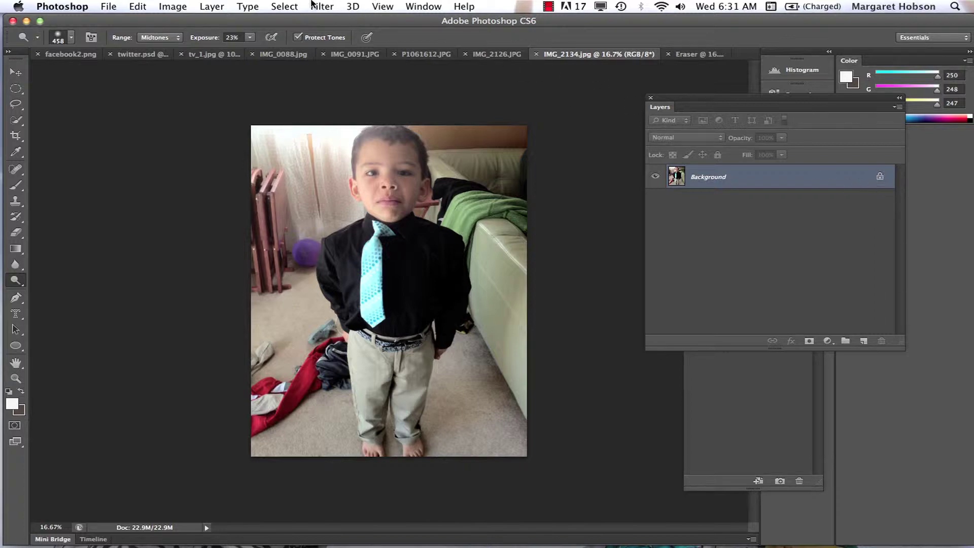
left_click(217, 6)
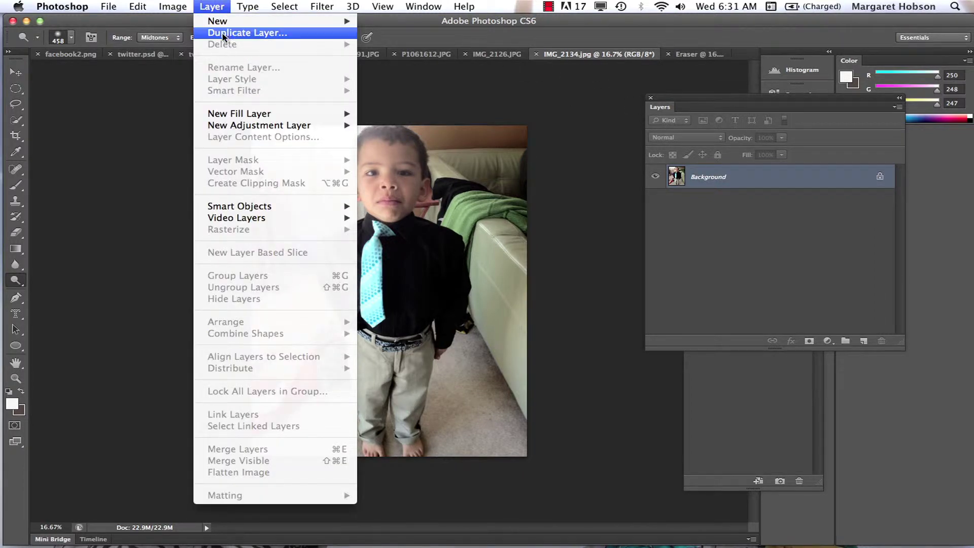
left_click(239, 31)
left_click(623, 229)
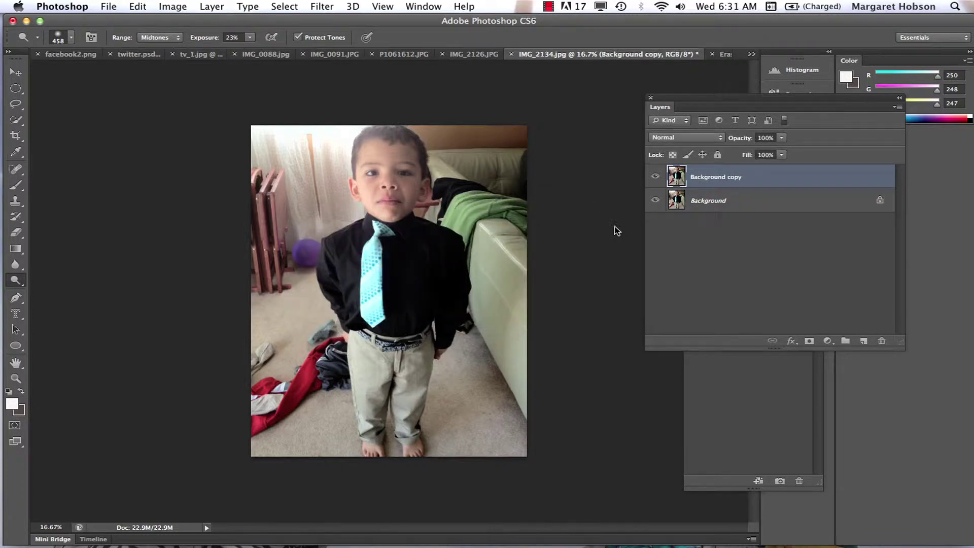
double_click(717, 177)
left_click(715, 177)
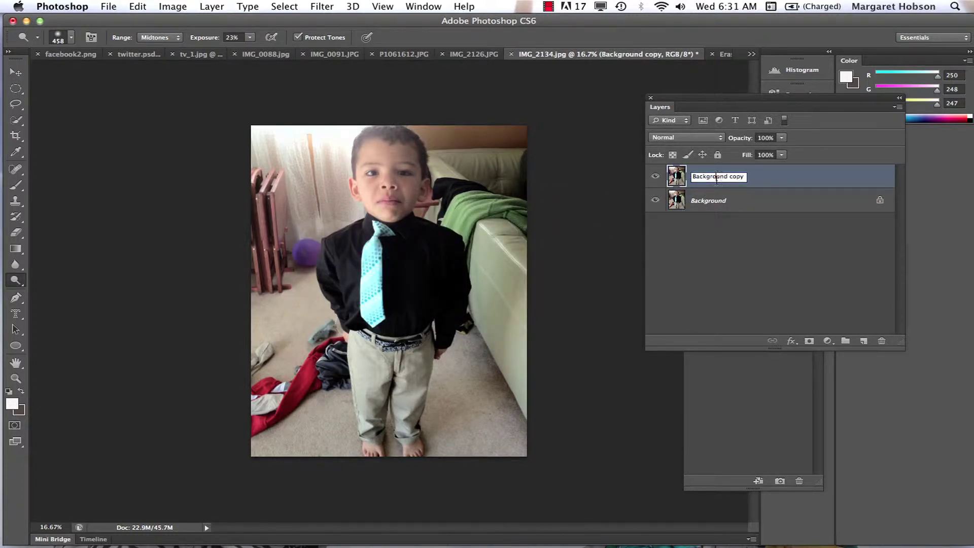
triple_click(715, 177)
double_click(716, 184)
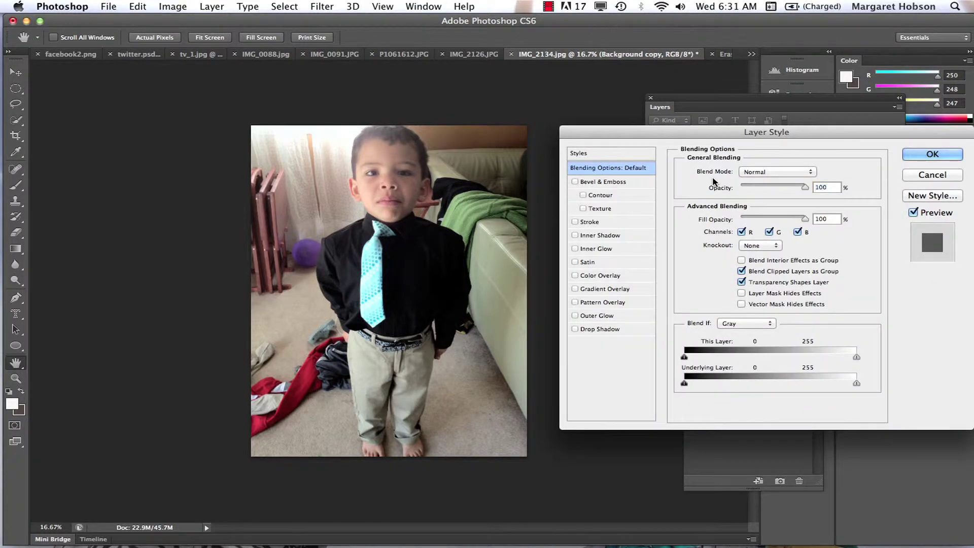
left_click(919, 175)
key("o")
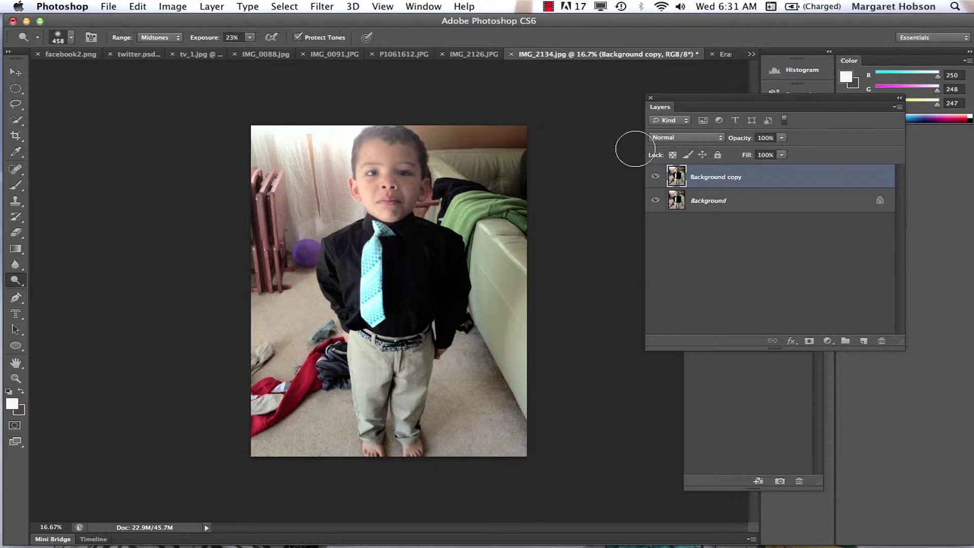
Rename the duplicated layer with the boy's first name
double_click(722, 177)
type("theo")
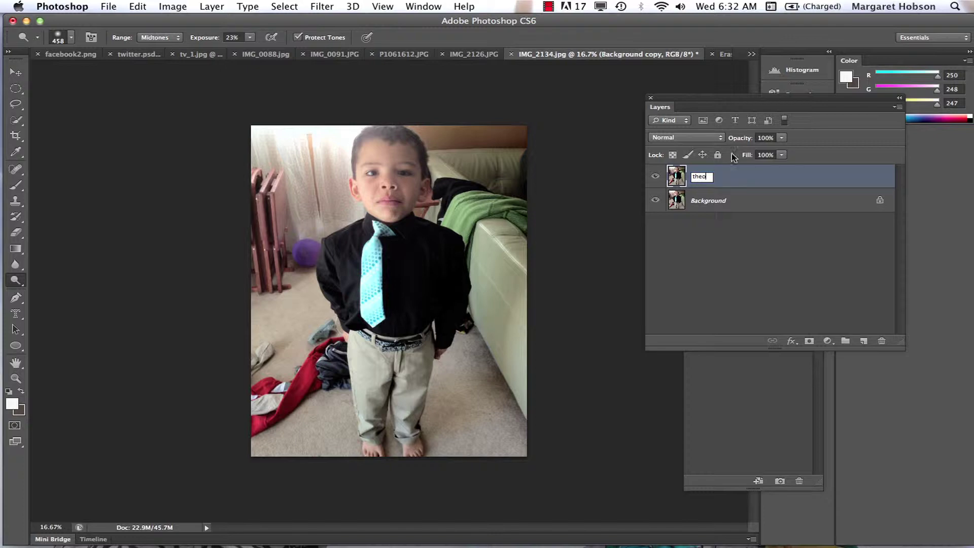
key("Return")
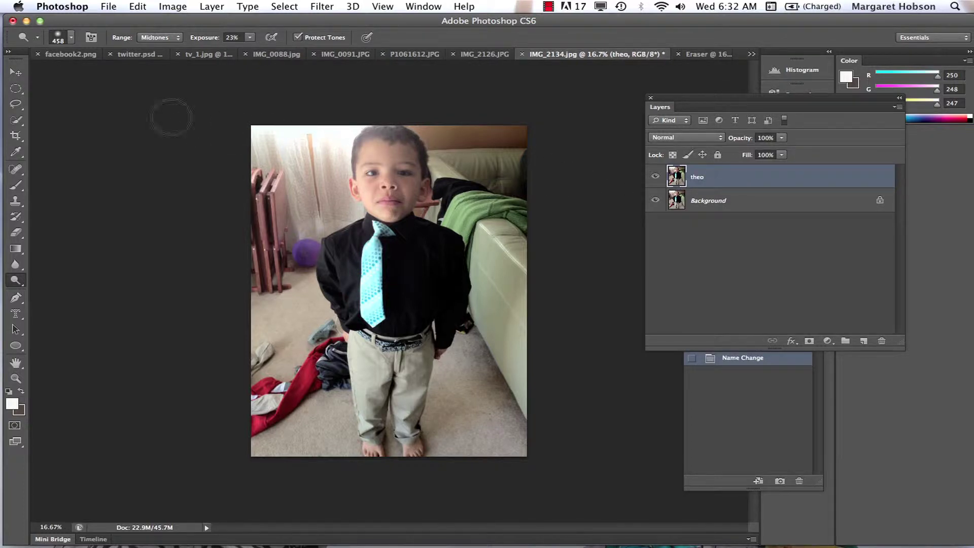
Select the boy's whole figure, including head, shirt, arms, trousers and feet, with the Quick Selection tool
left_click(17, 124)
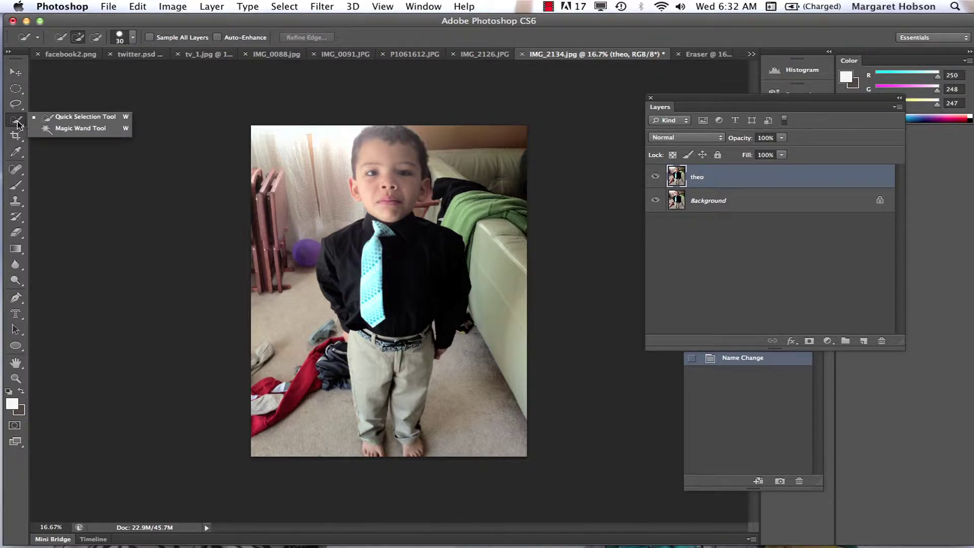
left_click(54, 118)
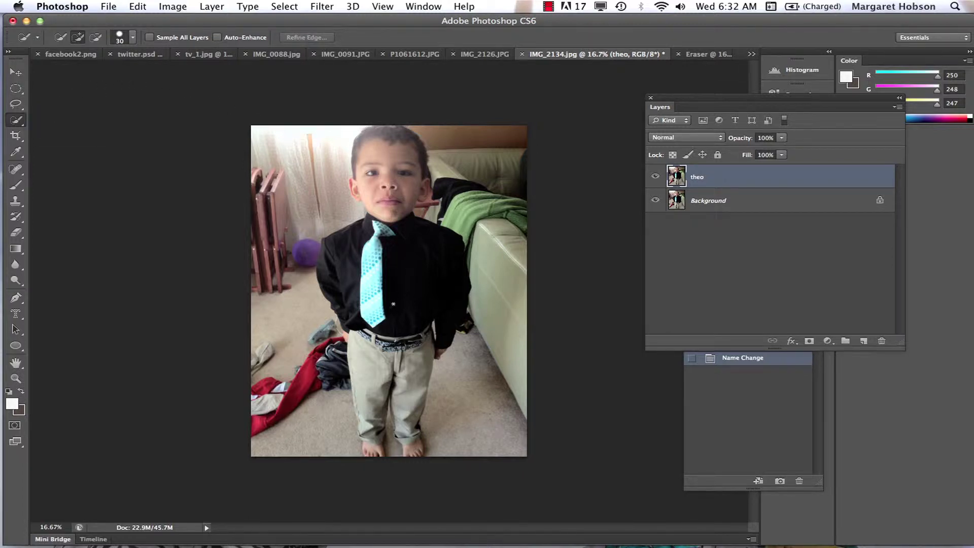
mouse_move(393, 304)
left_mouse_down()
mouse_move(386, 324)
mouse_move(394, 223)
left_mouse_up()
left_click_drag(382, 190, 377, 169)
mouse_move(371, 243)
left_mouse_down()
mouse_move(332, 274)
mouse_move(335, 299)
mouse_move(323, 278)
left_mouse_up()
mouse_move(377, 353)
left_mouse_down()
mouse_move(374, 404)
mouse_move(416, 336)
left_mouse_up()
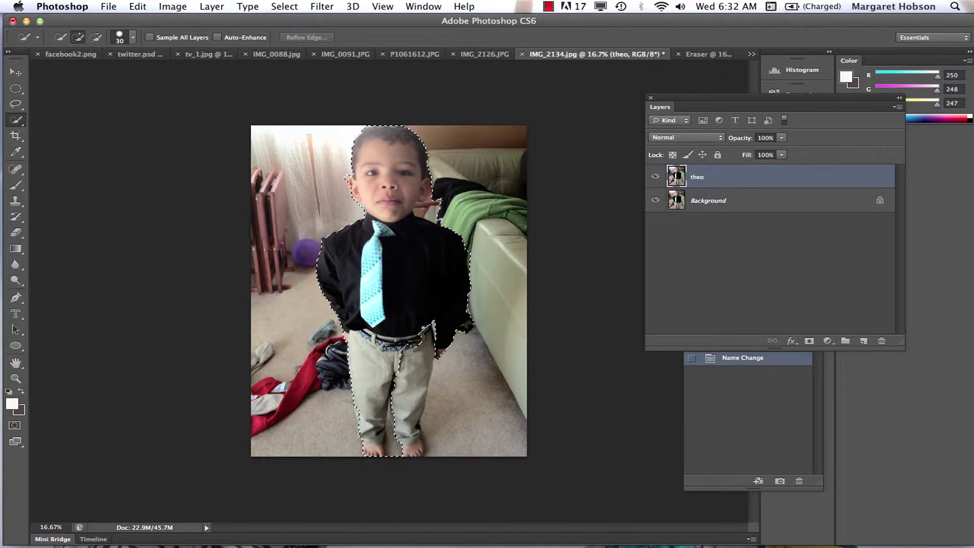
mouse_move(424, 327)
left_mouse_down()
mouse_move(414, 326)
mouse_move(412, 354)
left_mouse_up()
mouse_move(416, 405)
left_mouse_down()
mouse_move(413, 450)
mouse_move(416, 345)
left_mouse_up()
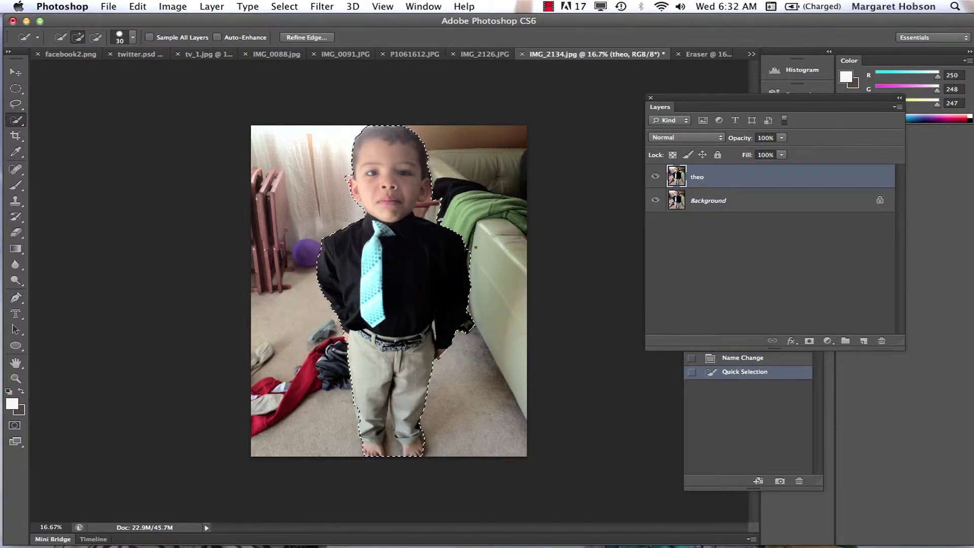
Subtract the stray strip of blanket and sofa along the boy's sleeve from the selection
key("alt")
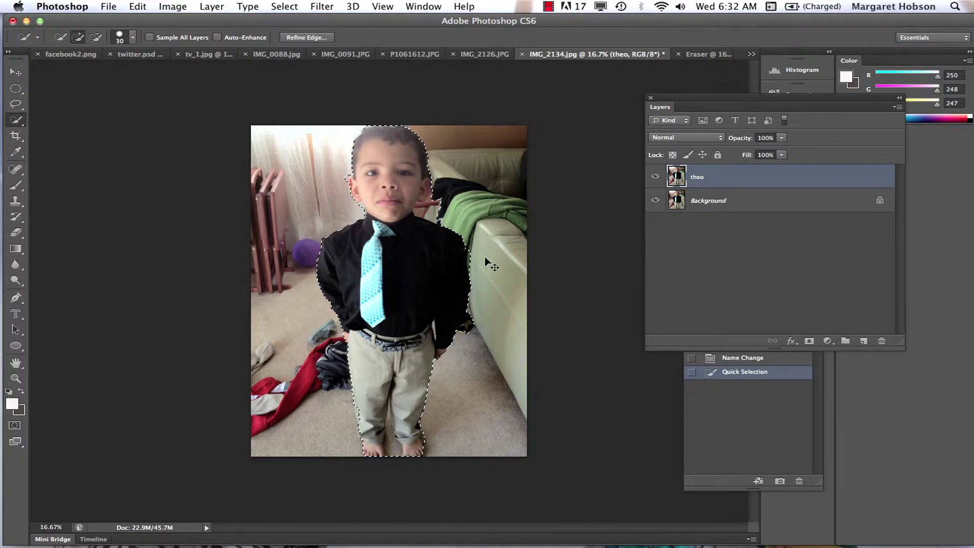
key("super+plus")
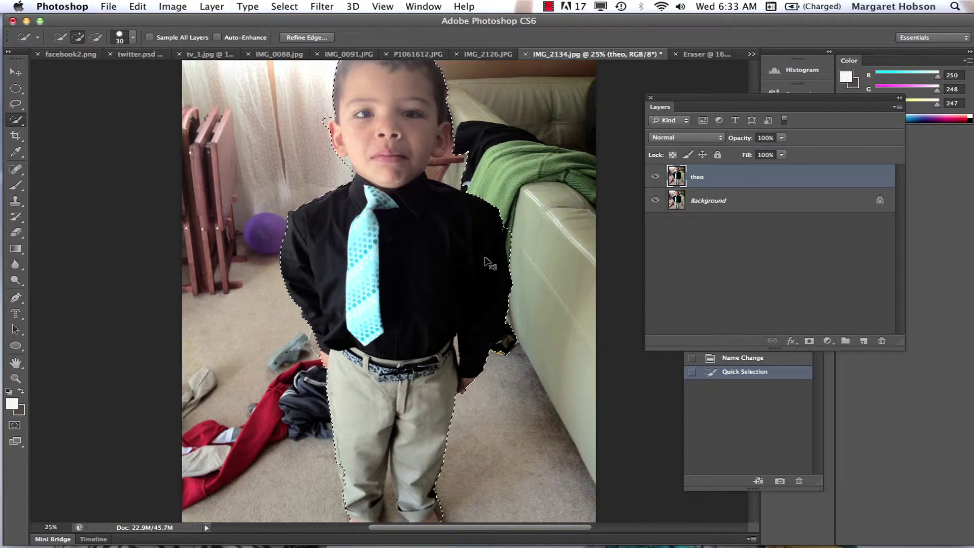
key("super+plus")
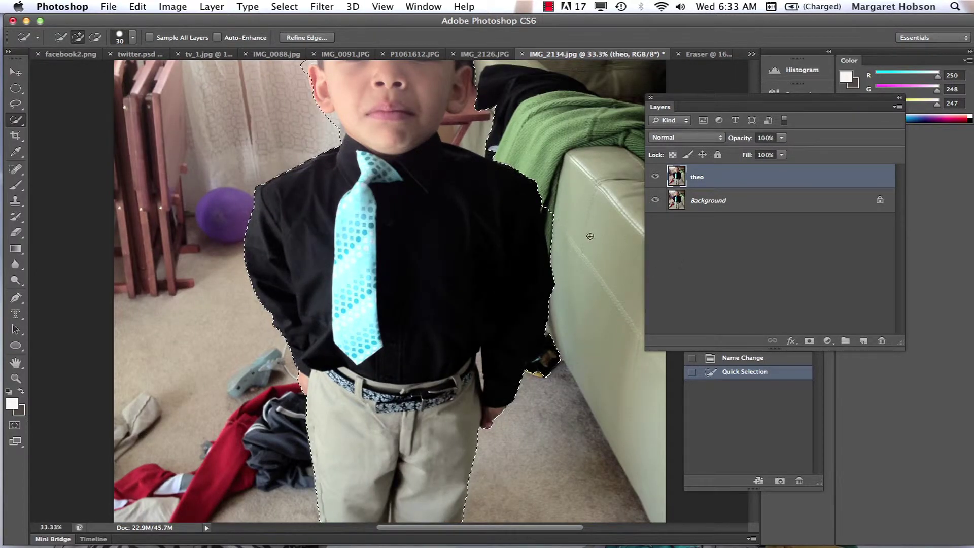
key("alt")
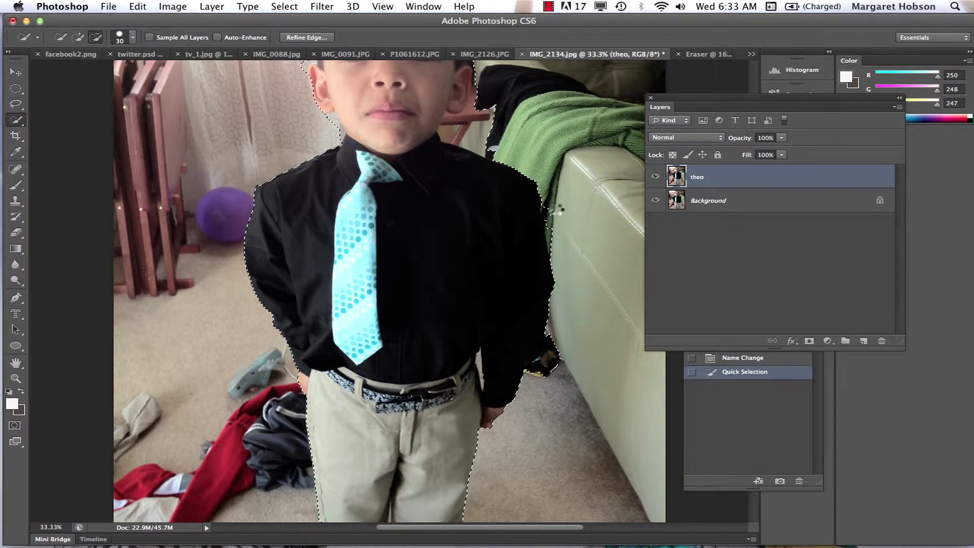
left_click(558, 208, "alt")
left_click(555, 231)
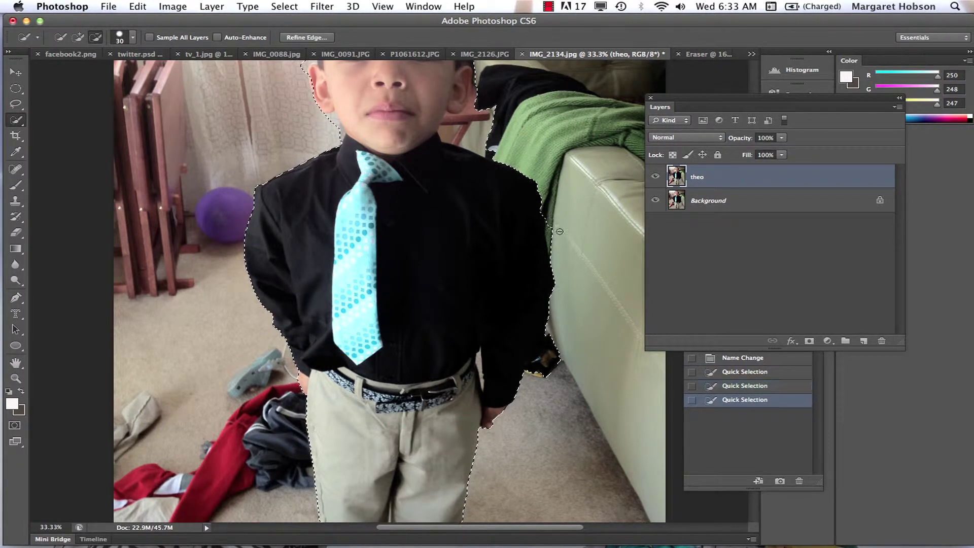
left_click(550, 234)
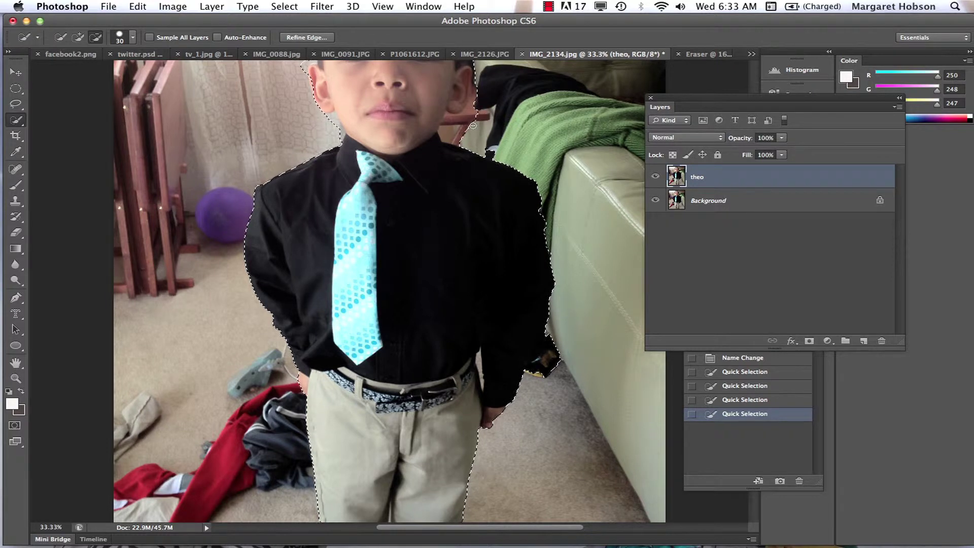
Subtract the background areas beneath both ears, on either side of the boy's neck, from the selection
left_click_drag(473, 125, 462, 129)
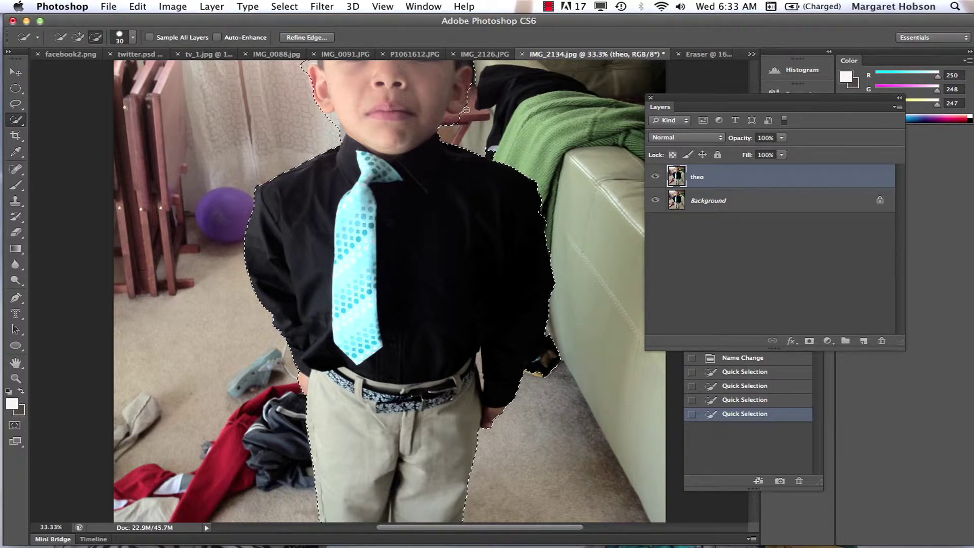
left_click(420, 133)
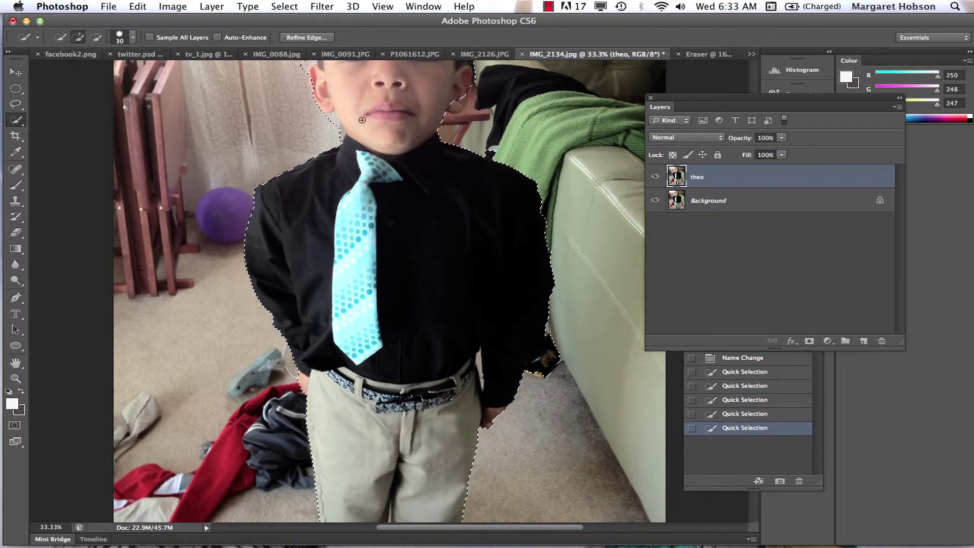
key("alt")
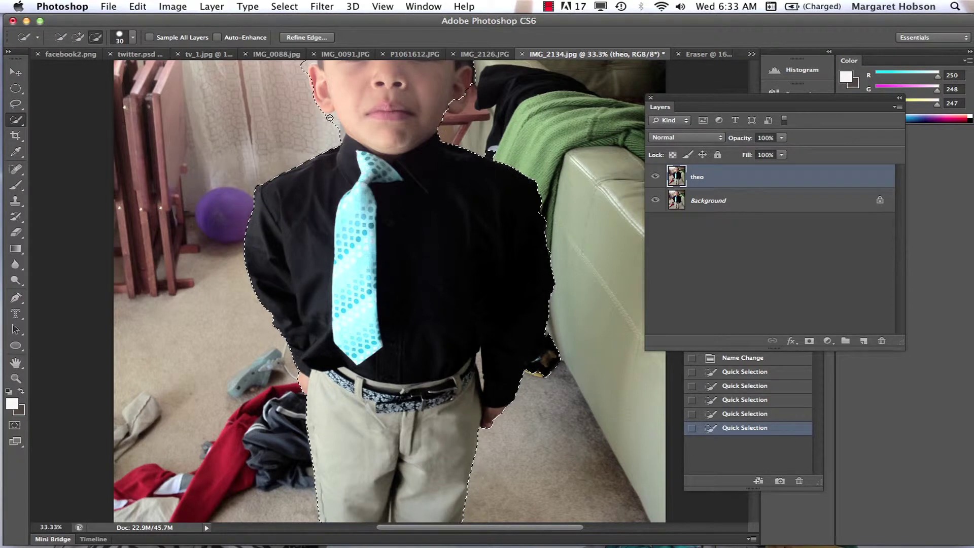
left_click(334, 122, "alt")
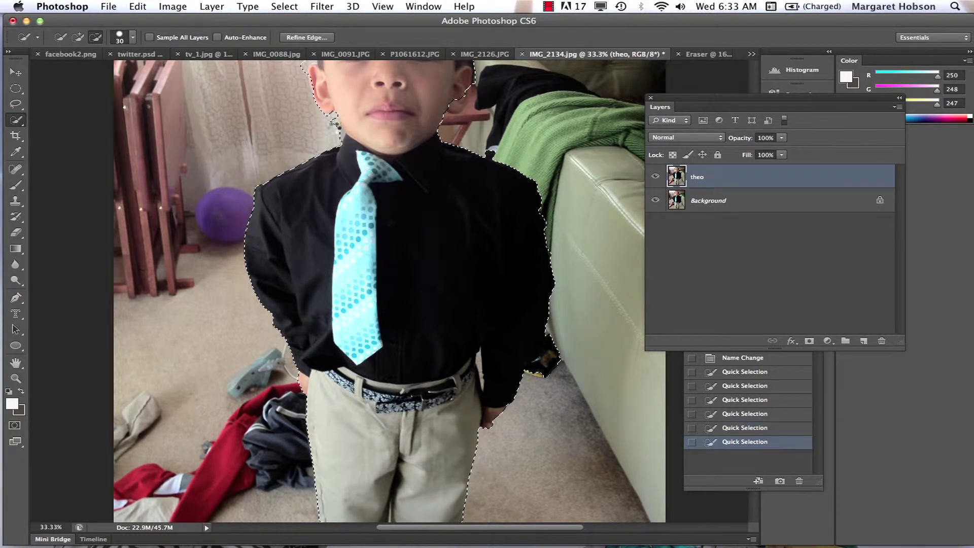
left_click(332, 130, "alt")
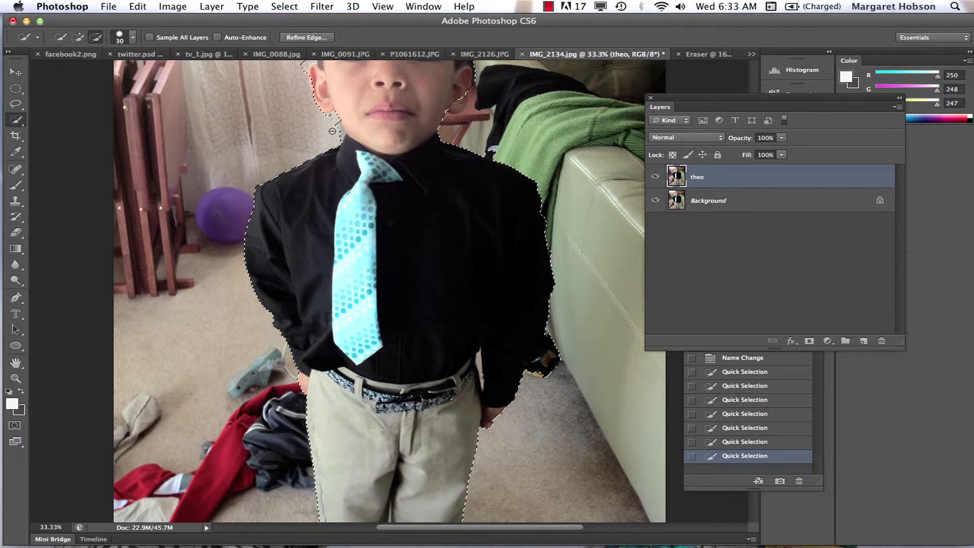
left_click(334, 127, "alt")
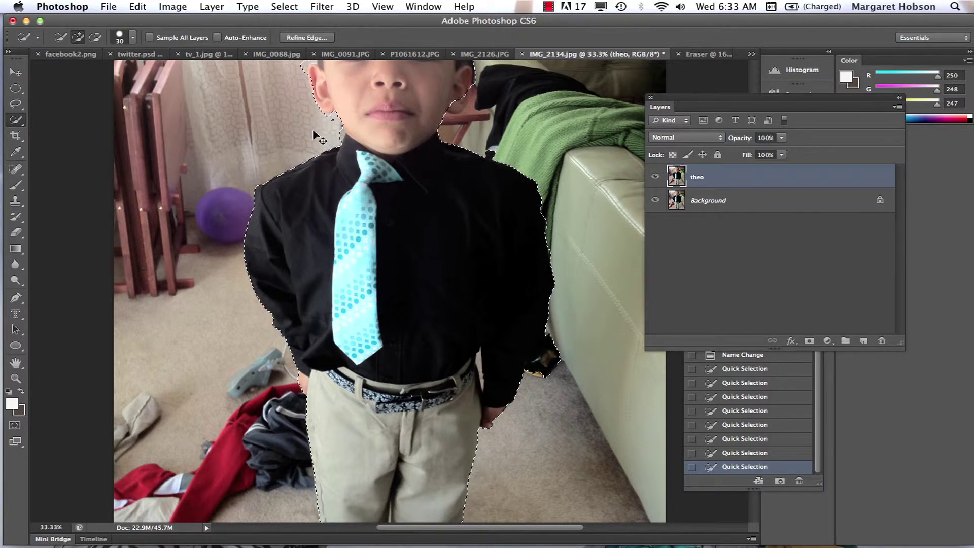
Check the selection around the boy's head and shoulders in Quick Mask, keeping masked areas in red at 50% opacity, and return to standard mode
key("h")
left_click_drag(431, 228, 394, 340)
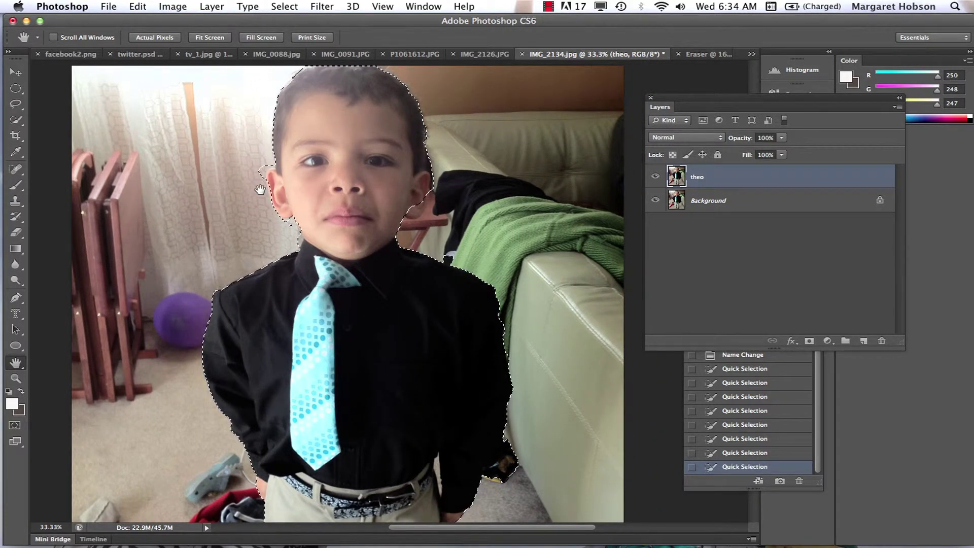
left_click_drag(330, 168, 326, 196)
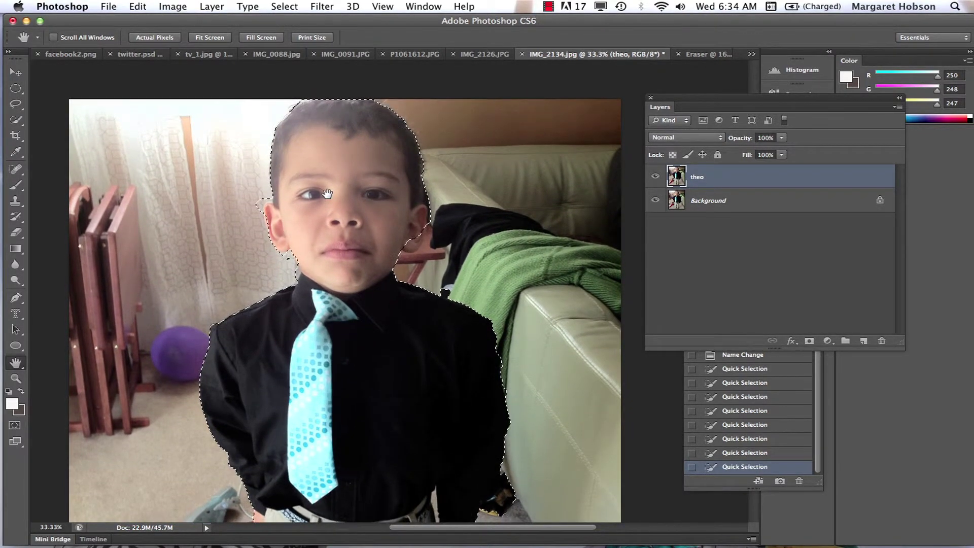
left_click(14, 427)
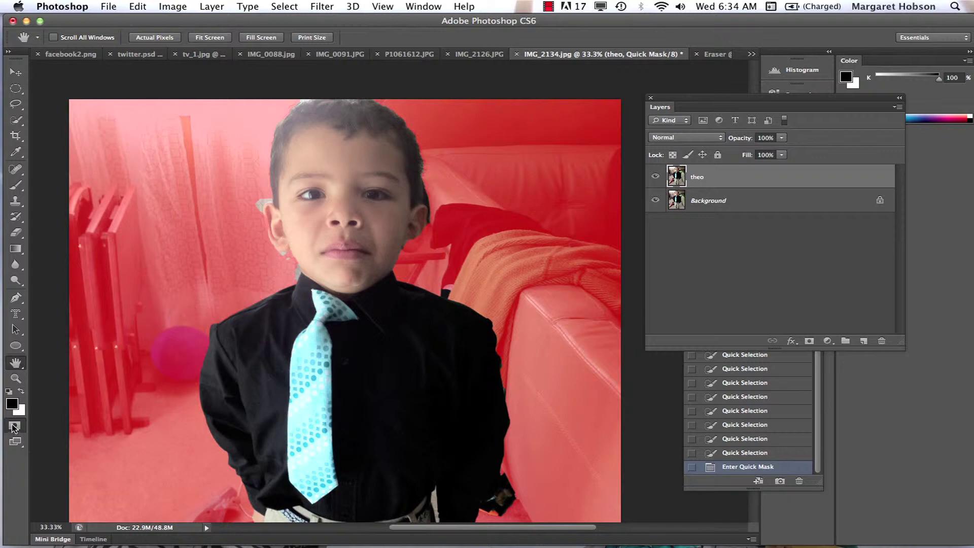
double_click(15, 427)
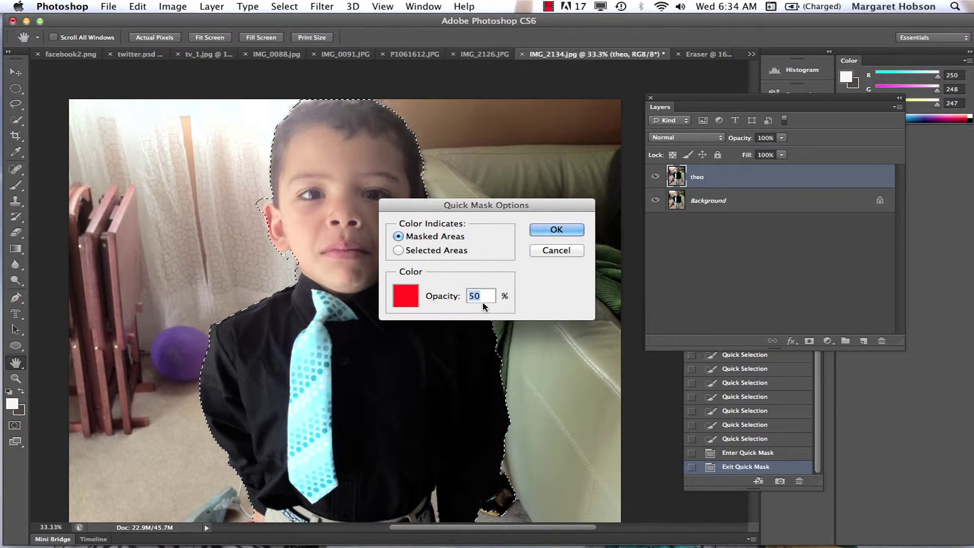
left_click(556, 230)
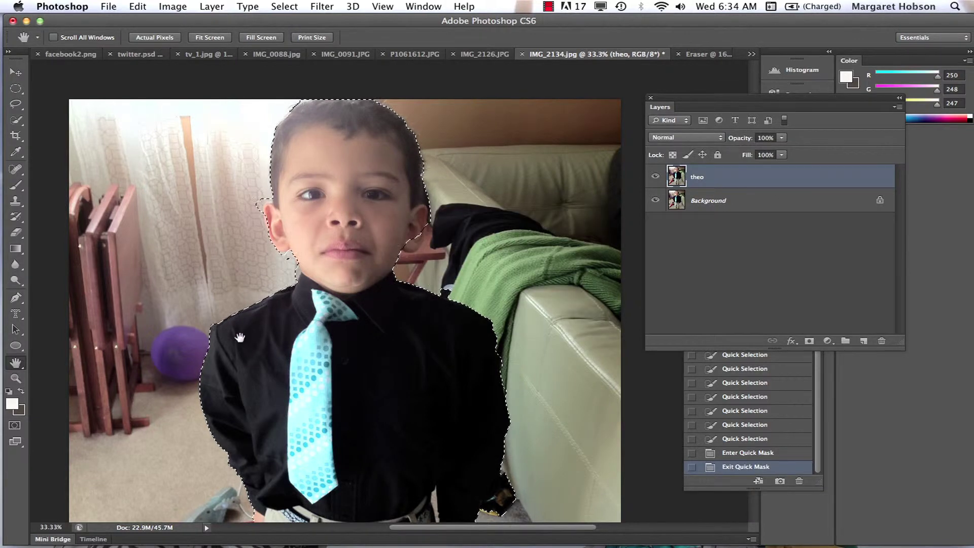
left_click(15, 425)
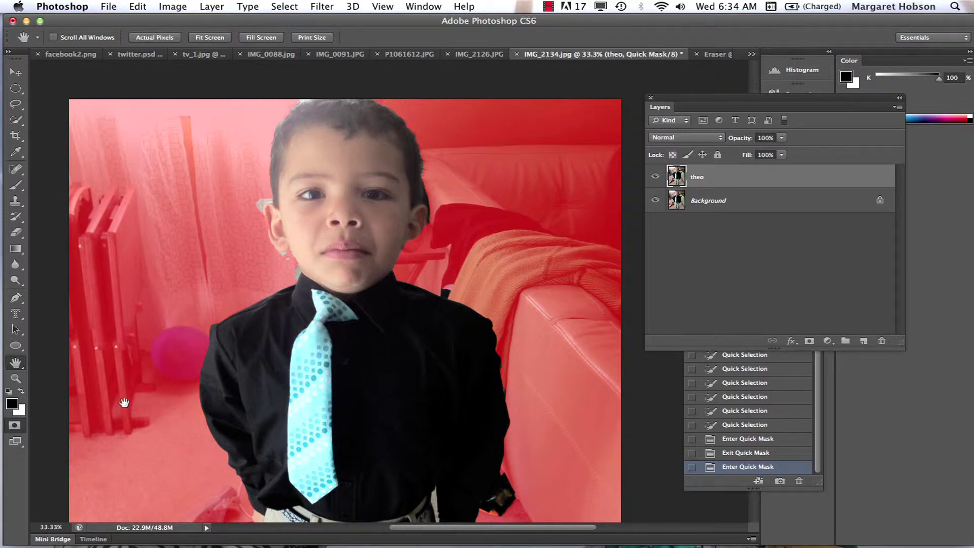
left_click(14, 426)
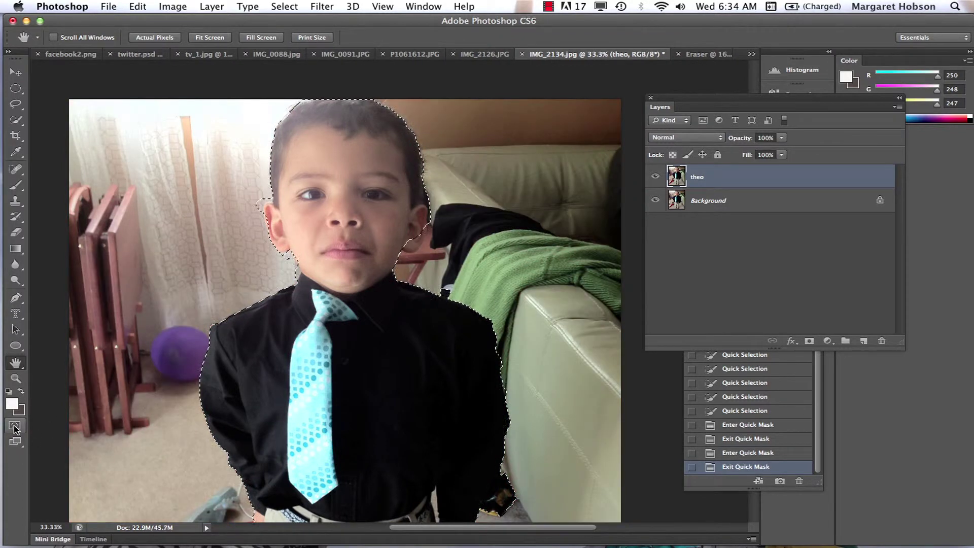
Mask out the stray background patch beside the boy's ear in Quick Mask with a hard round 55 px black brush, and return to standard mode
left_click(14, 426)
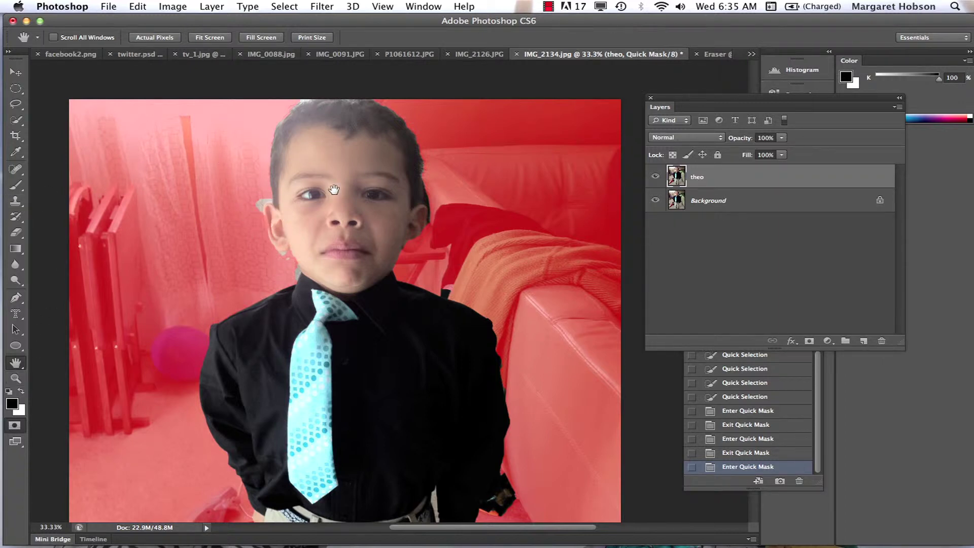
left_click_drag(334, 183, 338, 238)
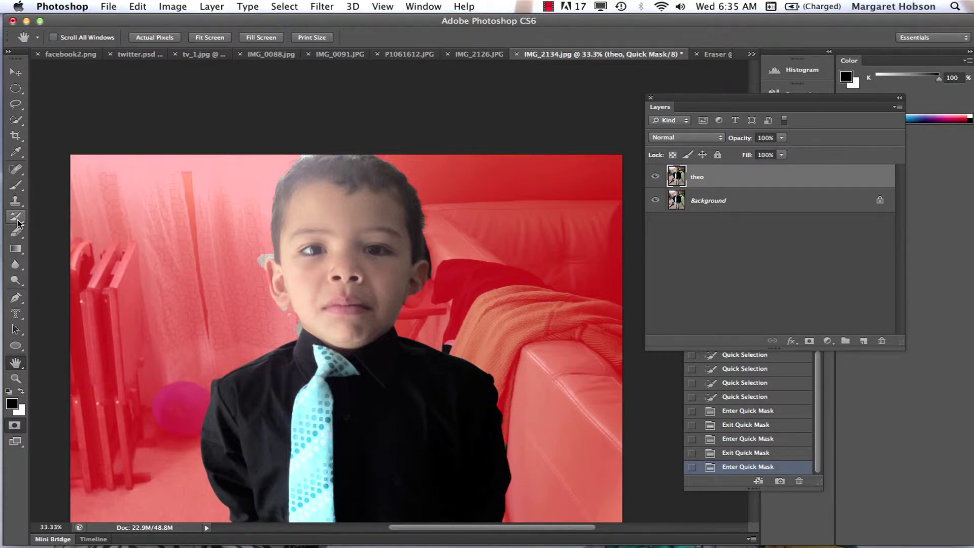
left_click(14, 189)
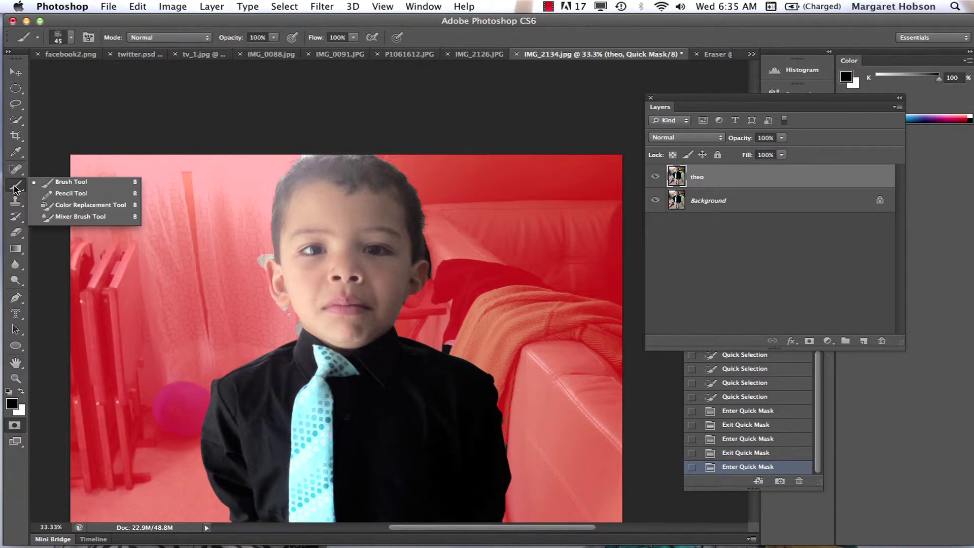
left_click(52, 181)
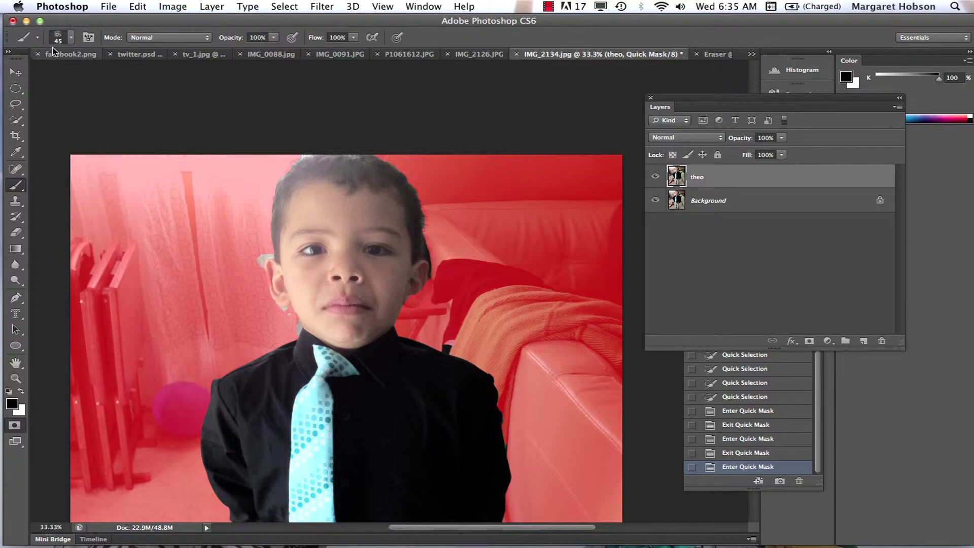
left_click(70, 37)
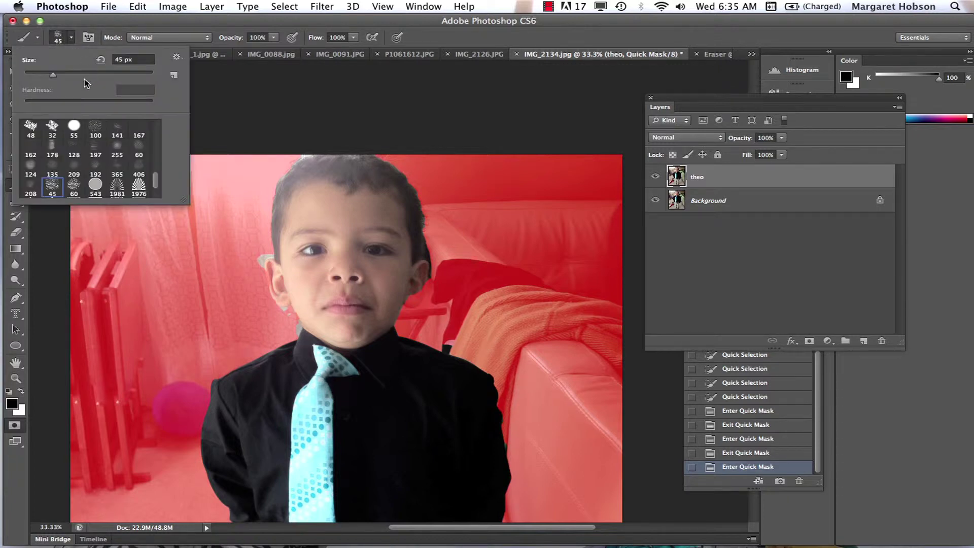
left_click(72, 127)
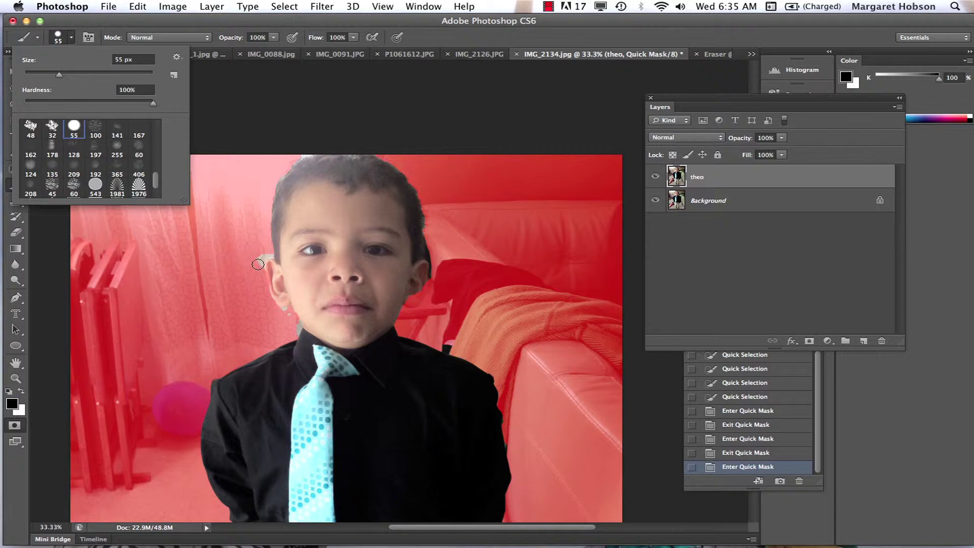
mouse_move(259, 266)
left_mouse_down()
mouse_move(257, 250)
mouse_move(257, 264)
left_mouse_up()
left_click(14, 427)
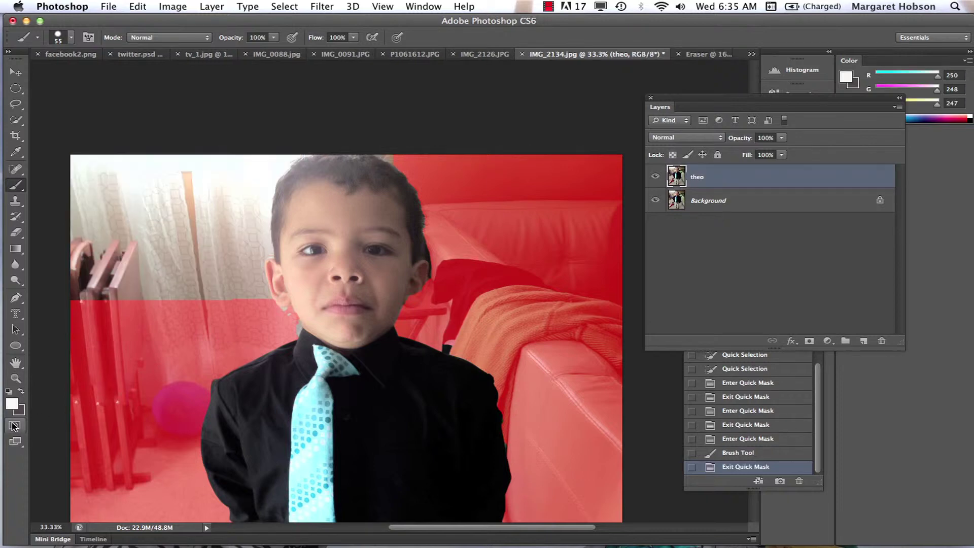
Re-enter Quick Mask, magnify the boy's ear to 200%, and set the brush to 6 px at 100% hardness
left_click(13, 427)
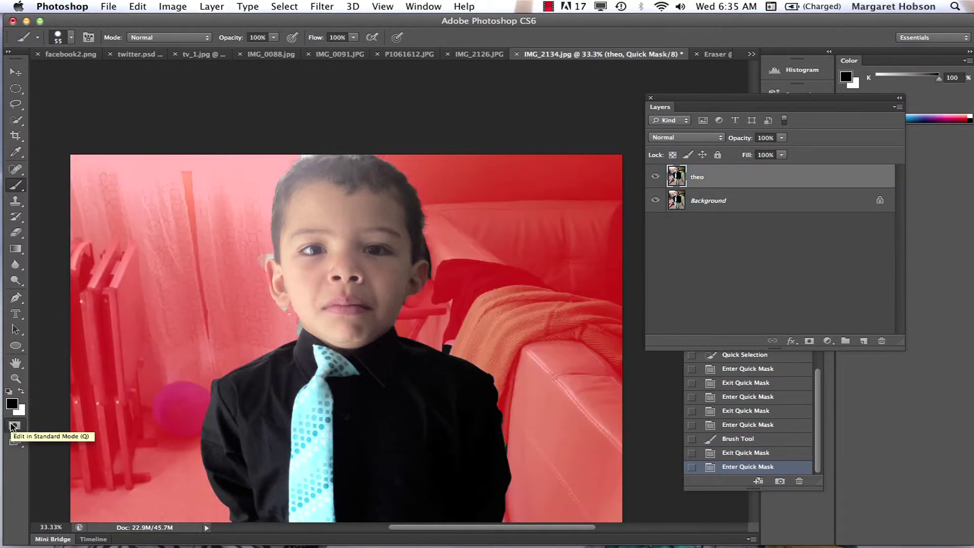
key("super+equal")
key("super+equal")
key("super+equal")
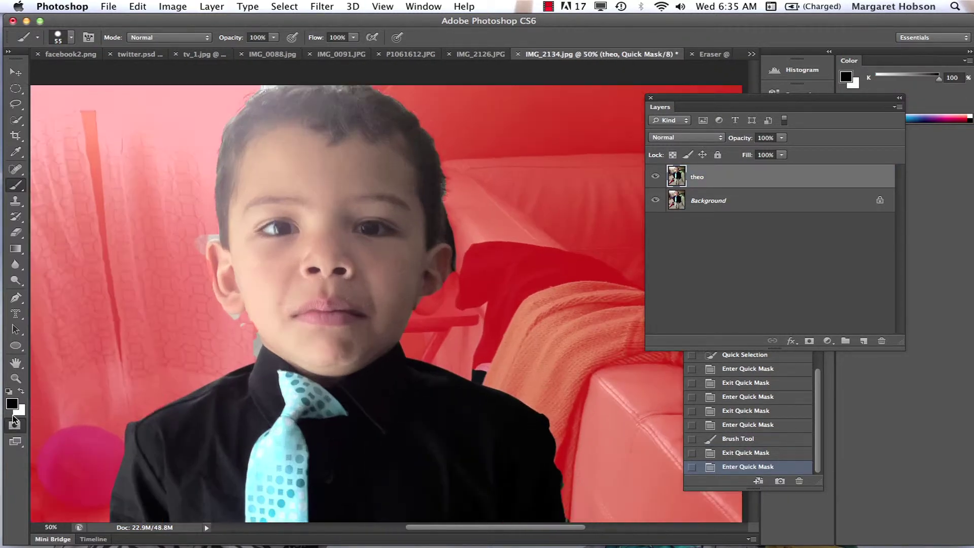
key("super+equal")
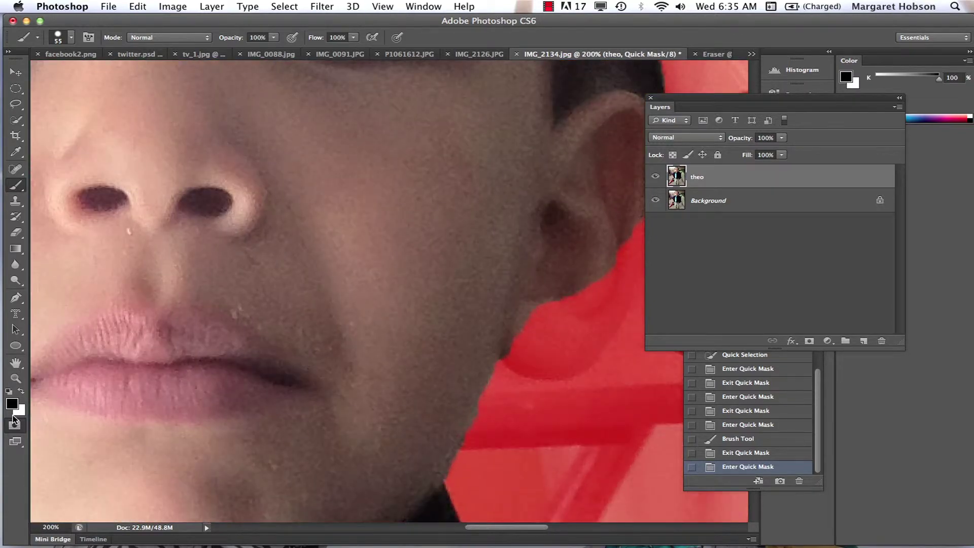
key("h")
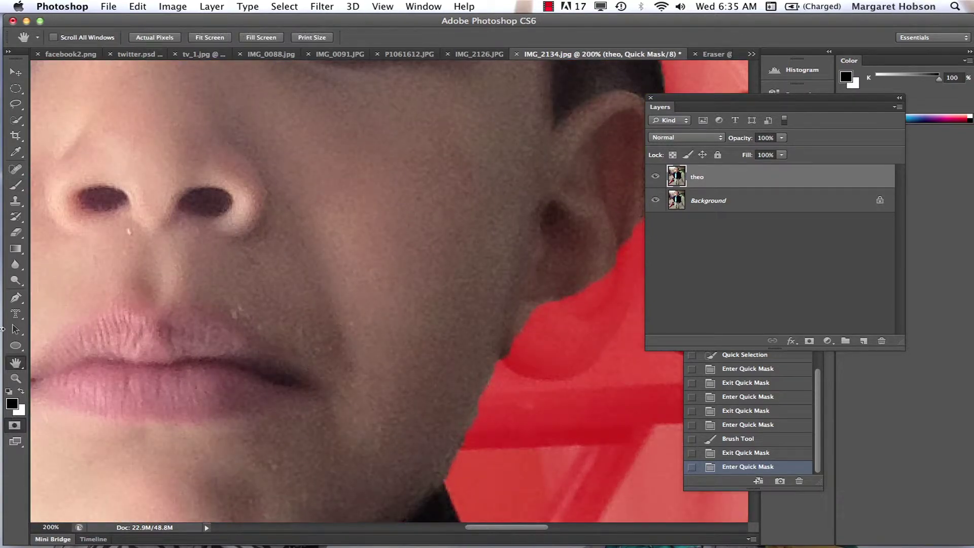
left_click_drag(180, 246, 751, 365)
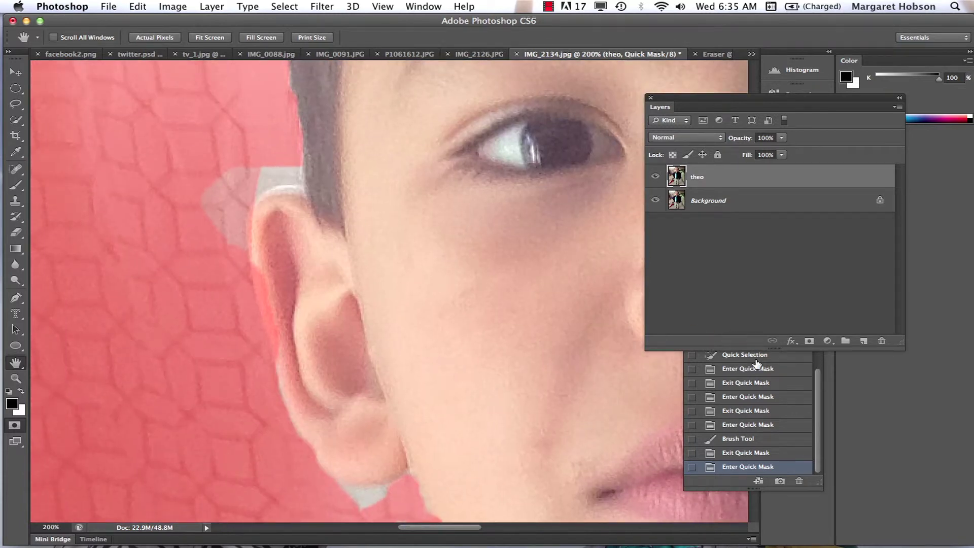
left_click(16, 186)
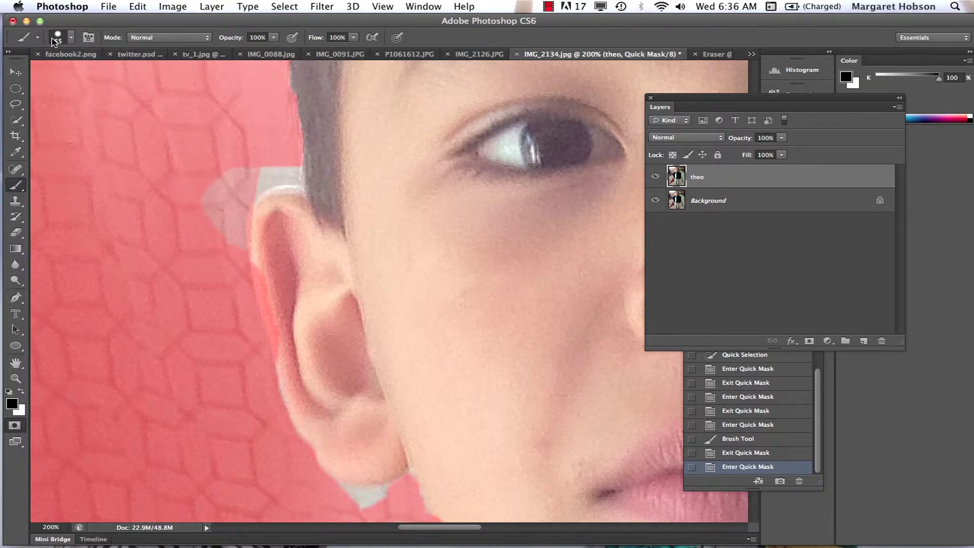
left_click(71, 37)
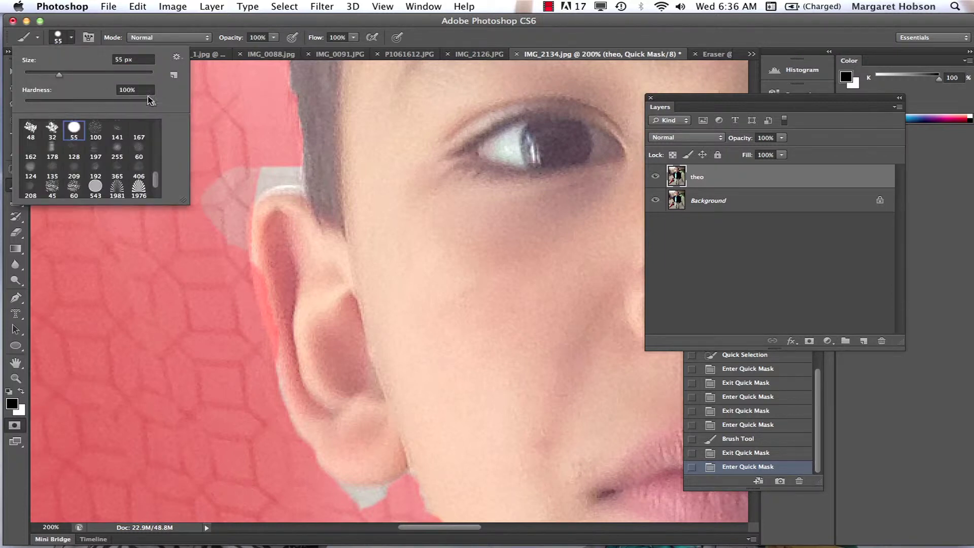
left_click_drag(146, 108, 153, 104)
left_click_drag(59, 77, 28, 76)
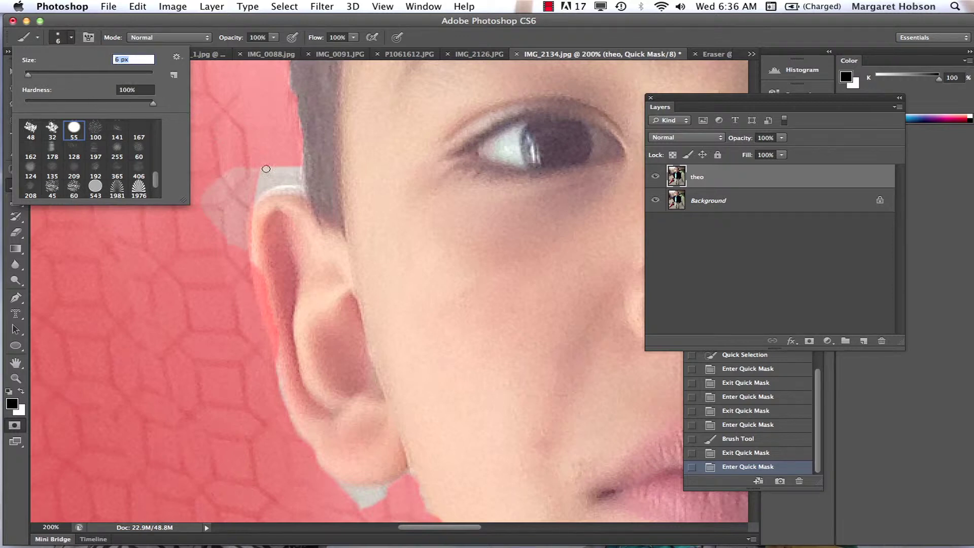
Paint black on the mask over the stray background directly above and beside the ear's upper edge
left_click(297, 162)
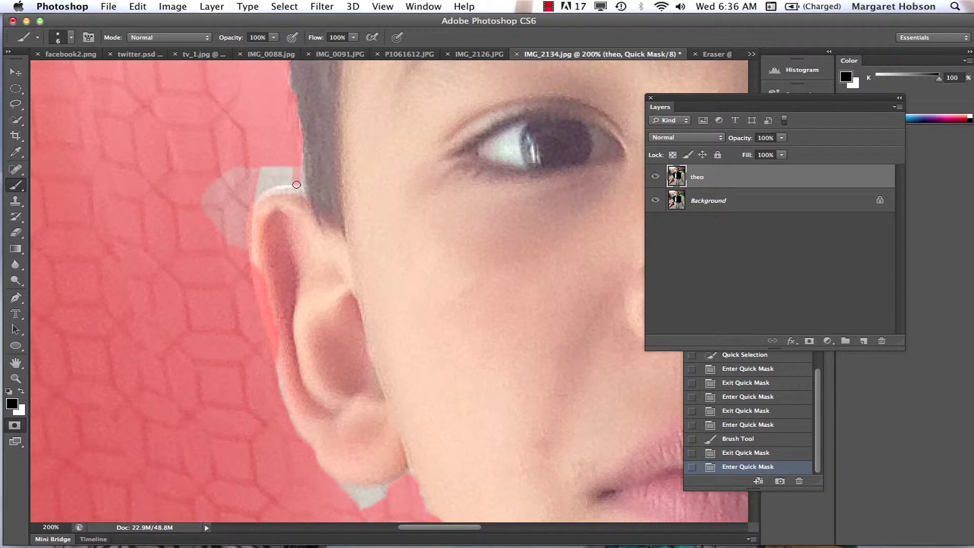
left_click_drag(268, 183, 257, 191)
left_click_drag(241, 246, 239, 221)
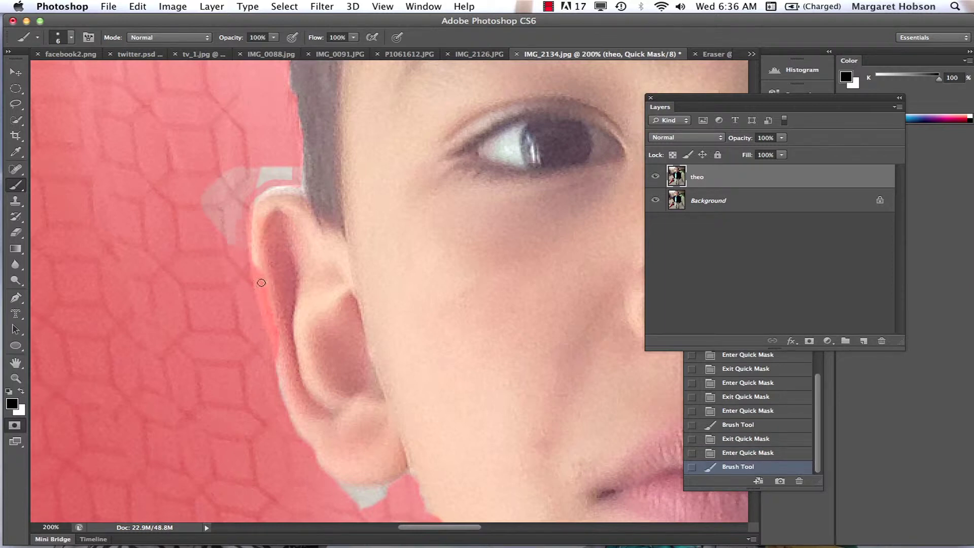
Switch the brush to white and restore the ear's outer rim and upper edge to the selection
left_click(21, 390)
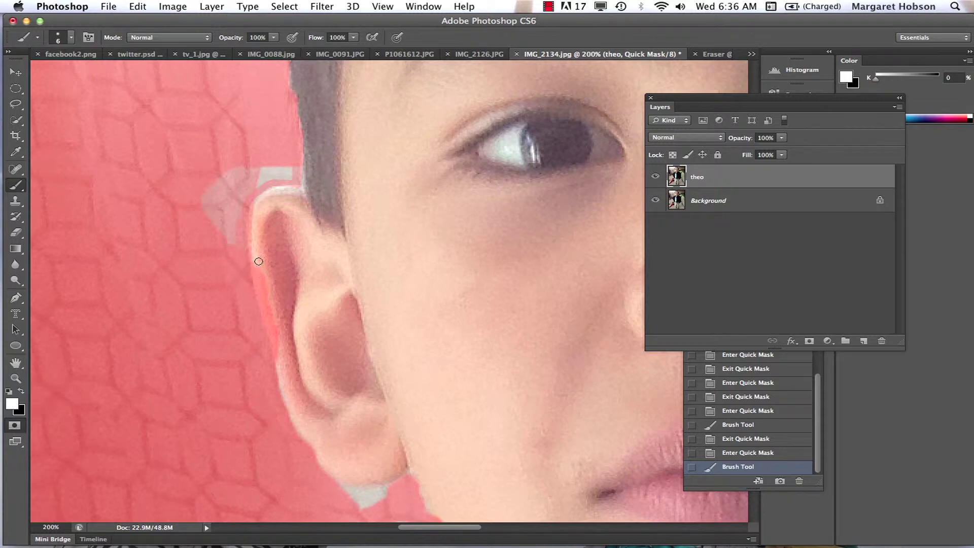
mouse_move(259, 261)
left_mouse_down()
mouse_move(279, 365)
mouse_move(257, 246)
mouse_move(273, 201)
mouse_move(295, 198)
mouse_move(275, 200)
mouse_move(252, 229)
mouse_move(258, 258)
mouse_move(251, 216)
left_mouse_up()
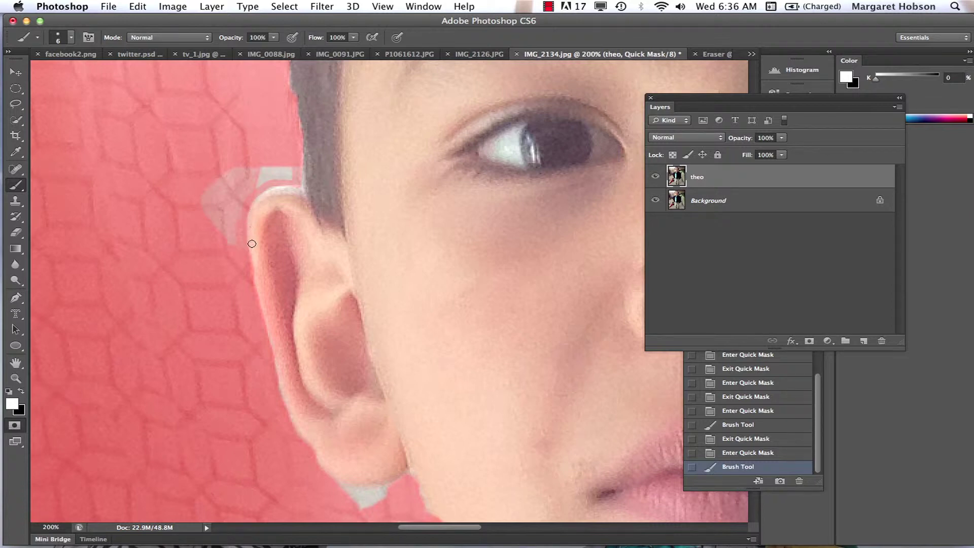
left_click_drag(280, 199, 296, 211)
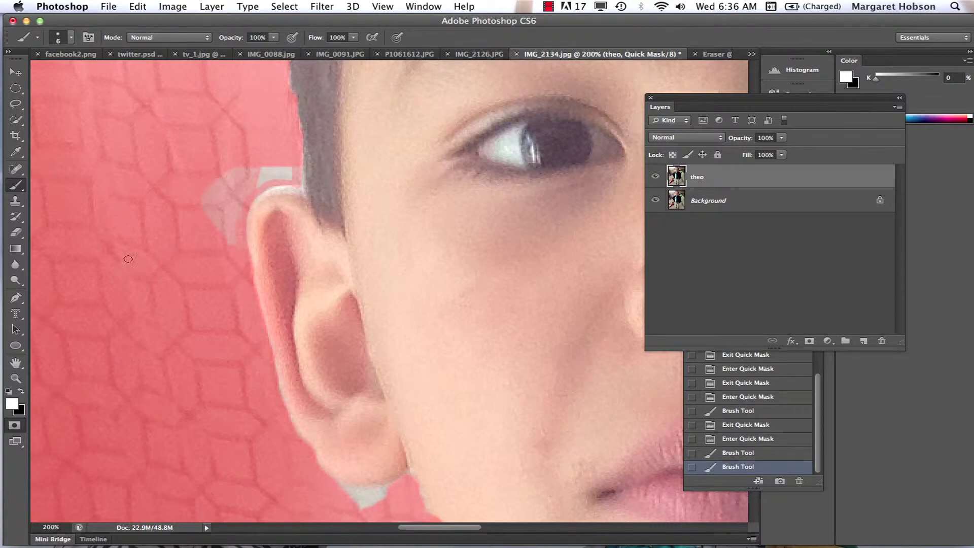
Mask the remaining background patches above and beside the ear in black, and touch up the ear's upper edge in white
left_click(22, 390)
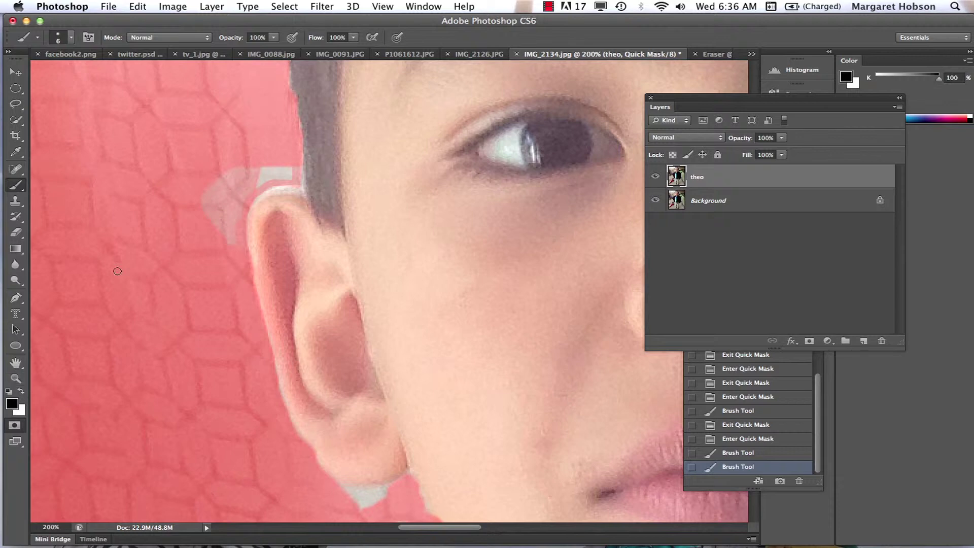
left_click_drag(249, 182, 294, 173)
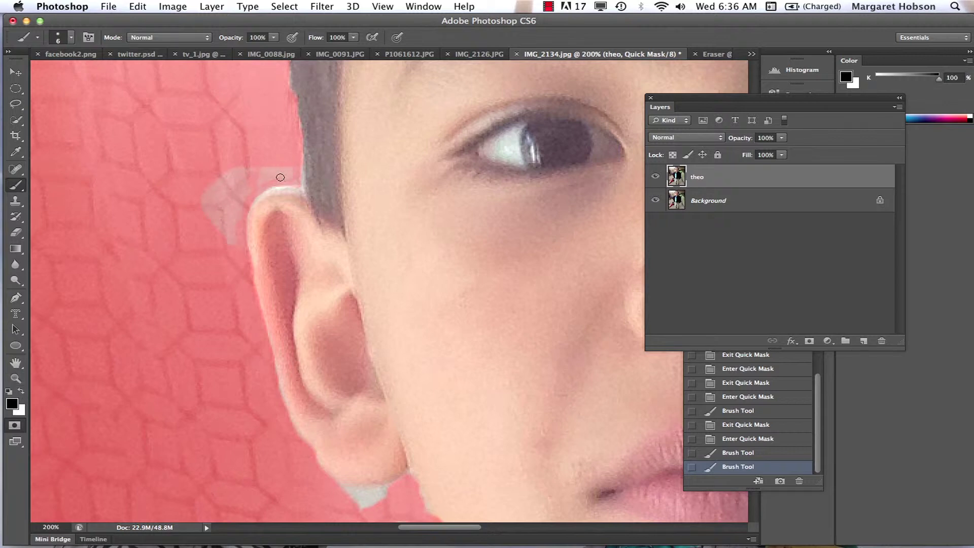
left_click_drag(243, 198, 227, 252)
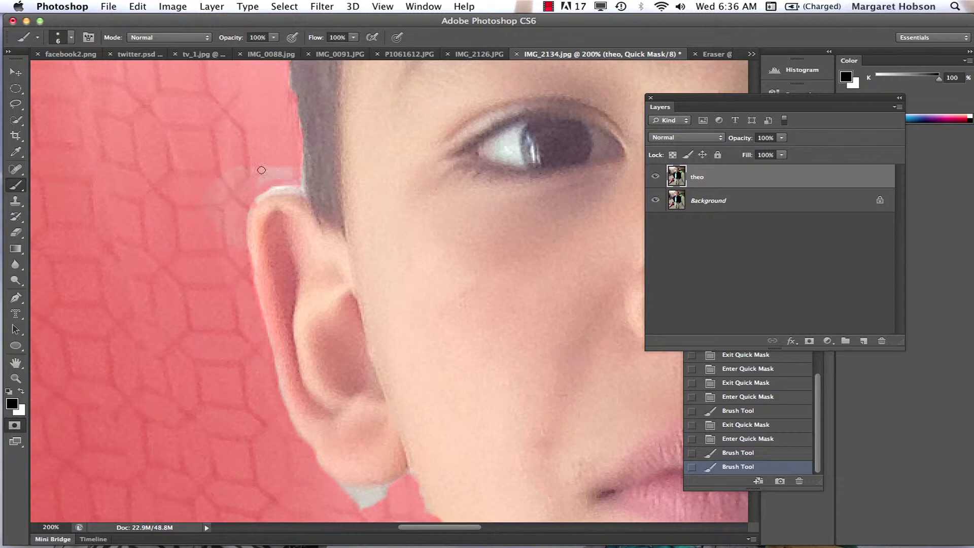
left_click_drag(261, 170, 223, 203)
left_click(22, 393)
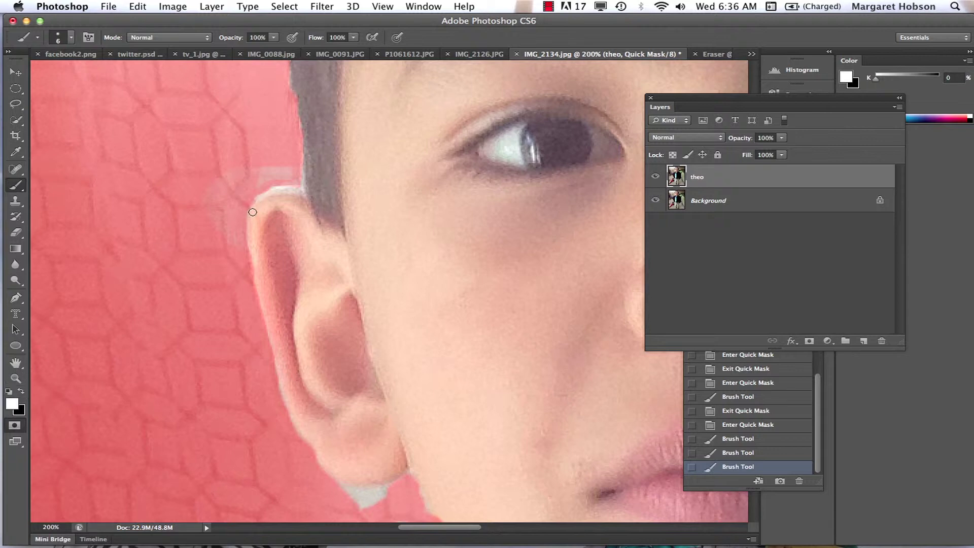
left_click_drag(253, 212, 273, 199)
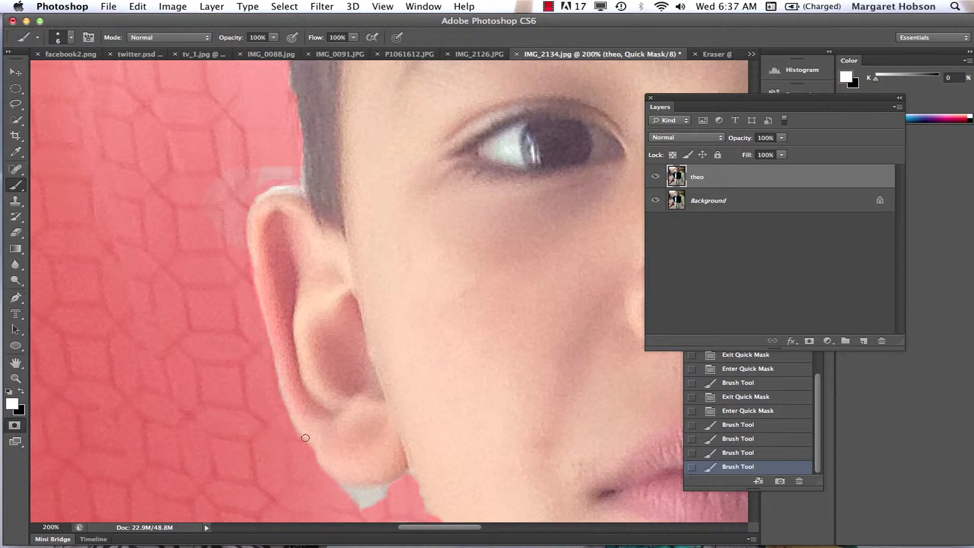
Mask the stray background beneath the earlobe in black, swap the brush color back to white, and return to standard mode
left_click(21, 393)
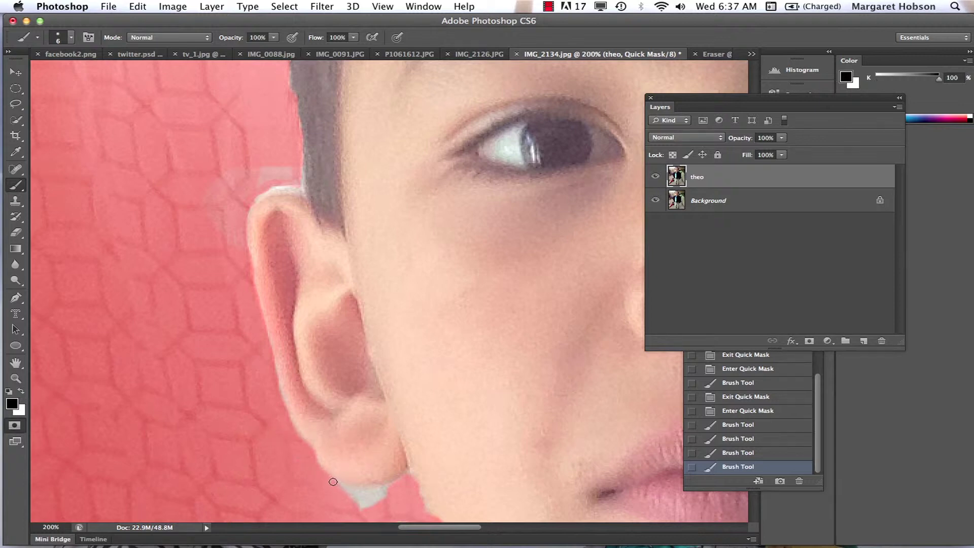
mouse_move(333, 481)
left_mouse_down()
mouse_move(393, 485)
mouse_move(354, 504)
left_mouse_up()
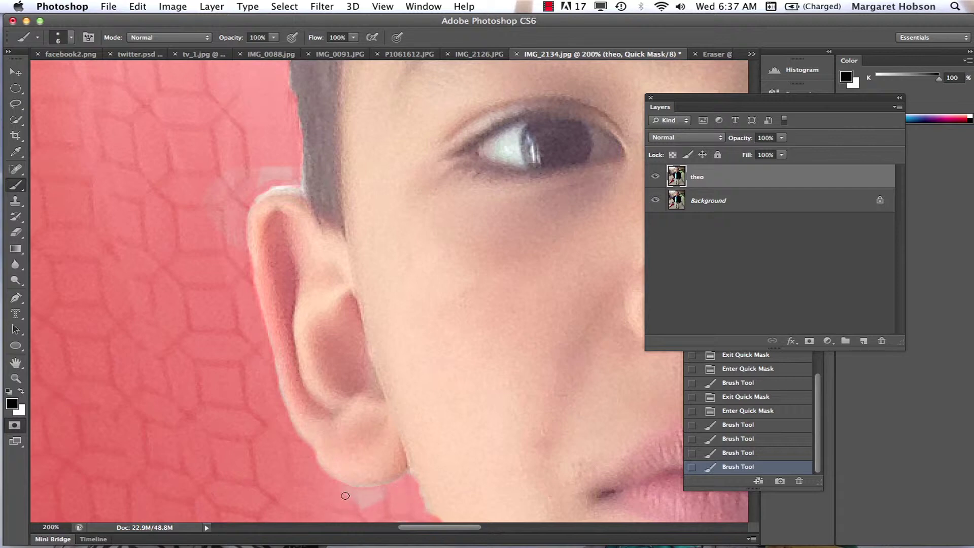
left_click_drag(286, 432, 234, 423)
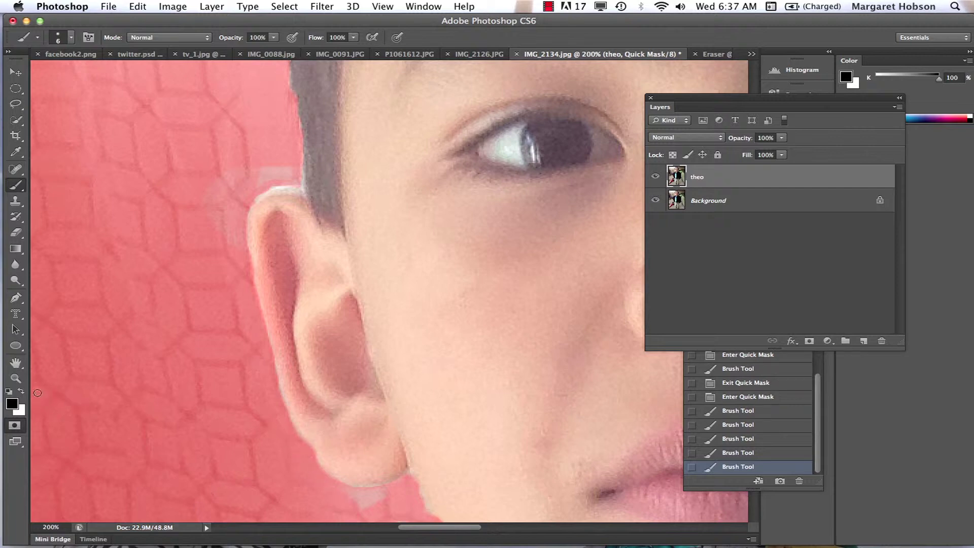
left_click(21, 391)
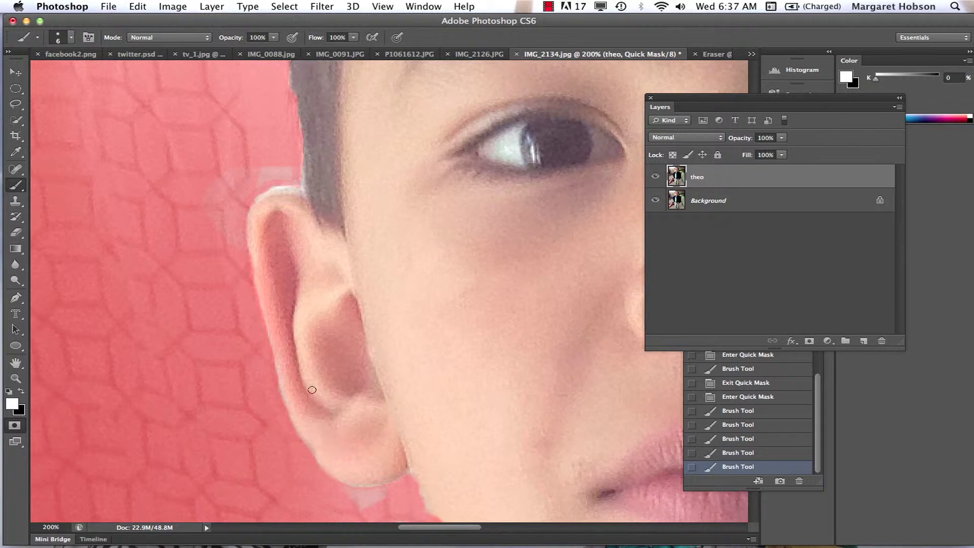
left_click(14, 427)
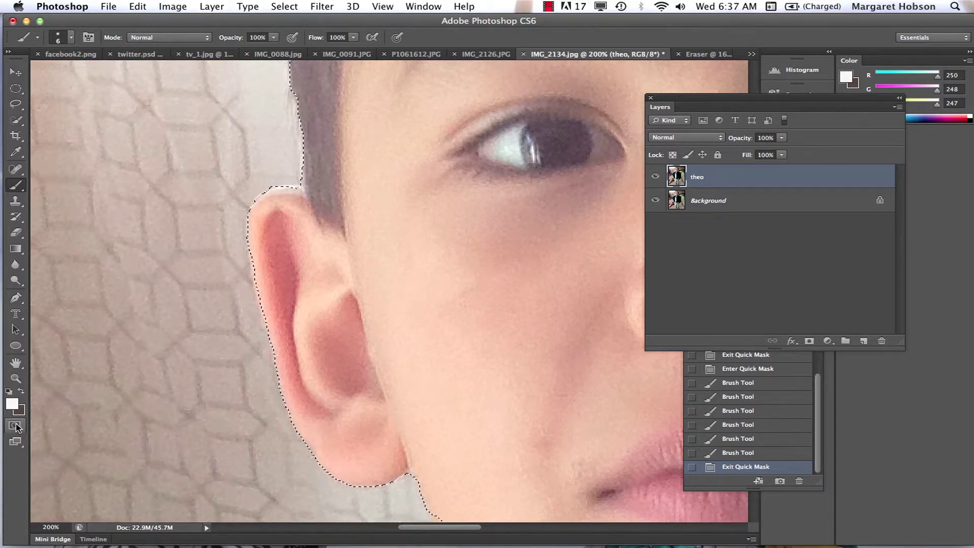
Re-enter Quick Mask and paint the jaw edge below the earlobe back into the selection with the white brush
left_click(14, 427)
left_click(15, 363)
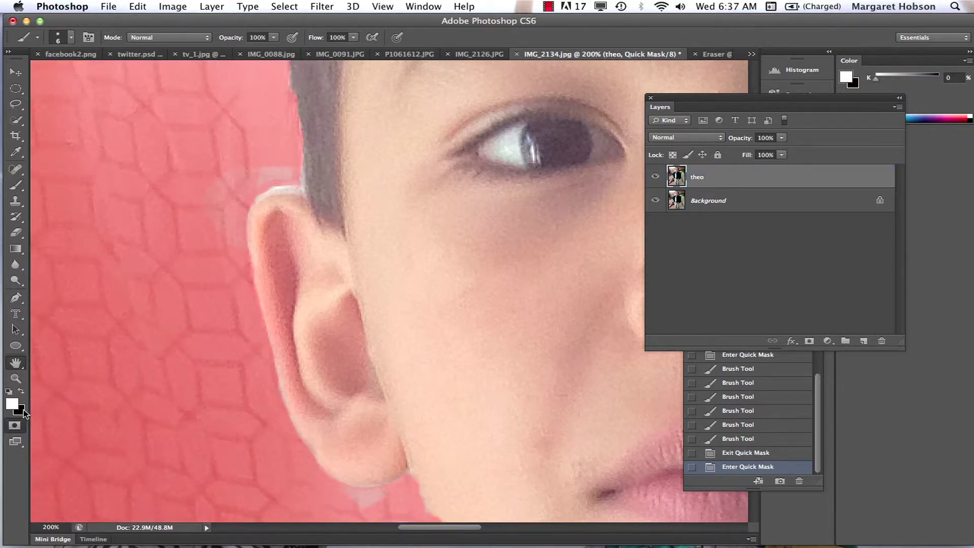
left_click_drag(472, 330, 399, 160)
left_click_drag(429, 416, 387, 270)
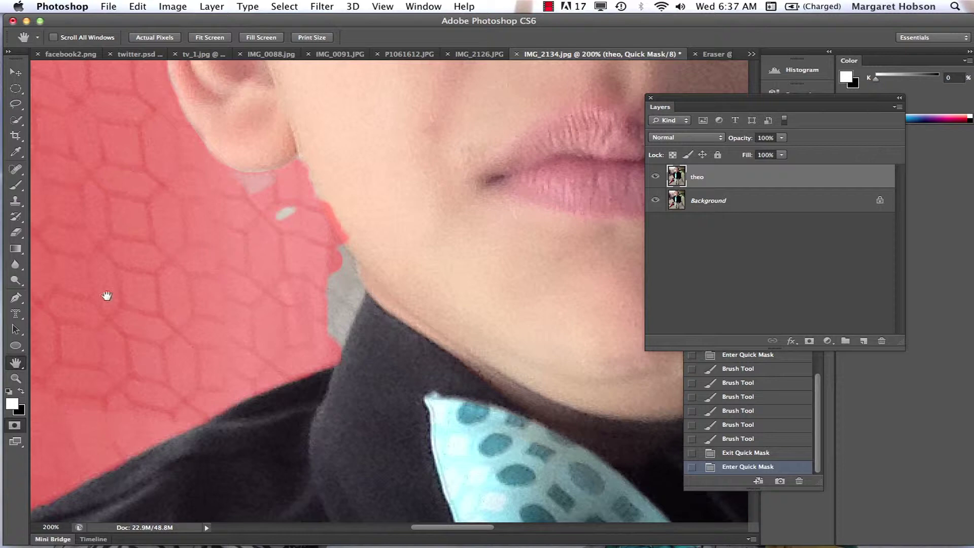
left_click(15, 424)
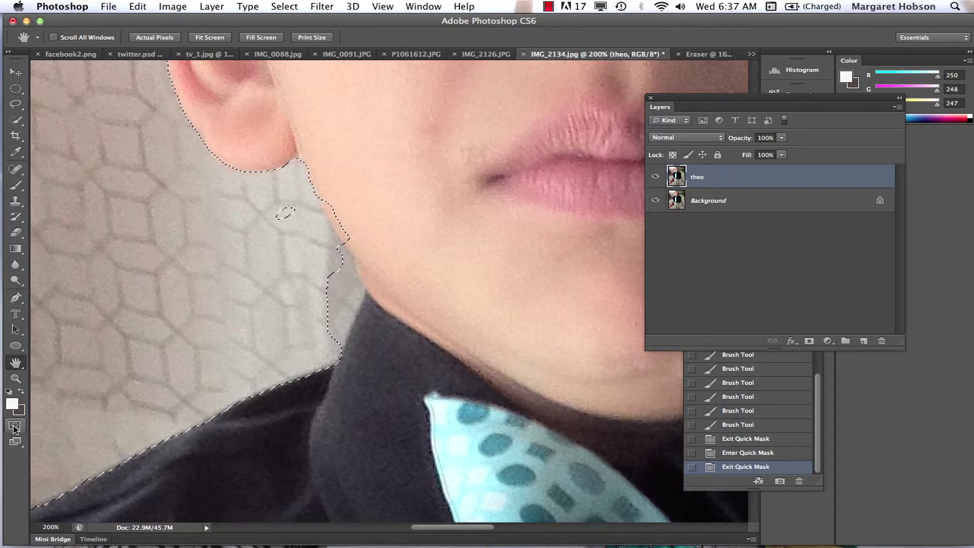
left_click(14, 426)
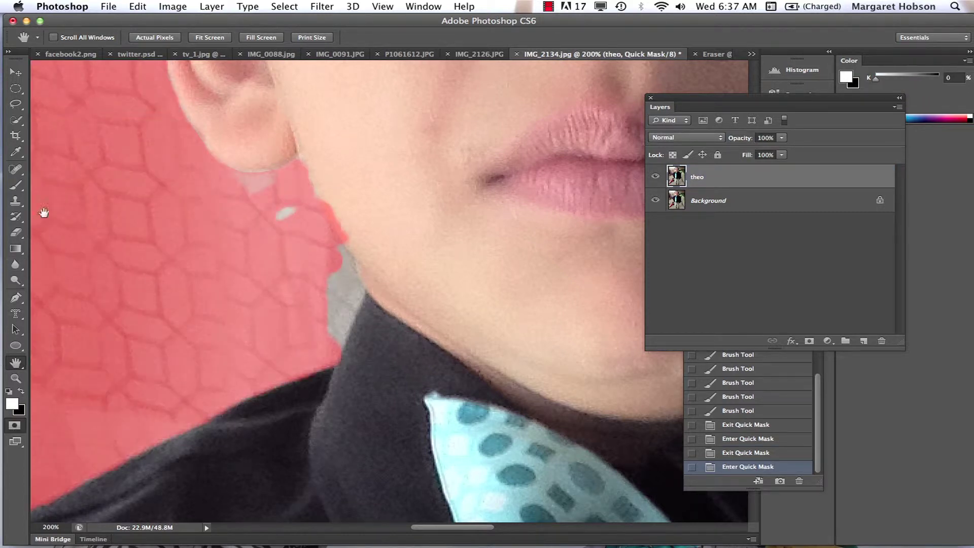
left_click(15, 187)
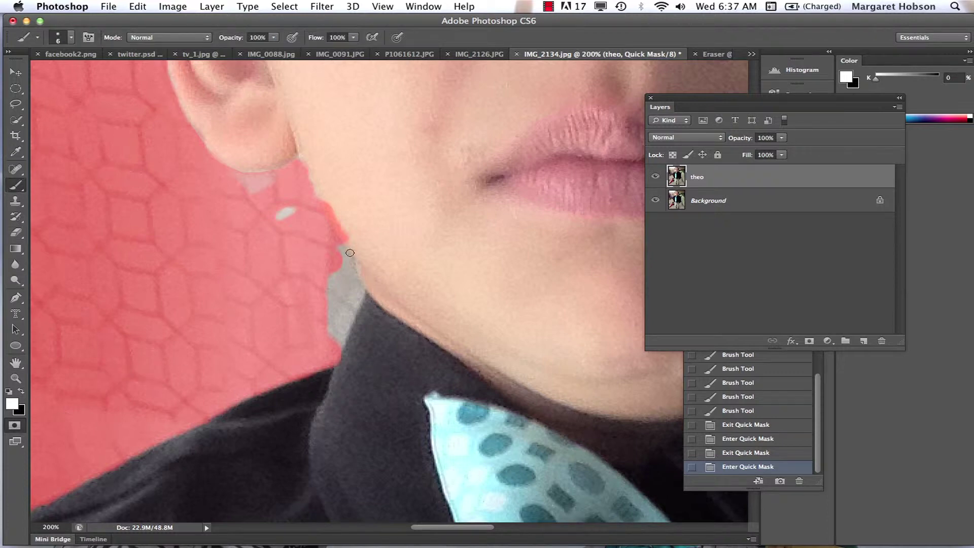
left_click_drag(346, 239, 323, 200)
left_click_drag(358, 241, 330, 247)
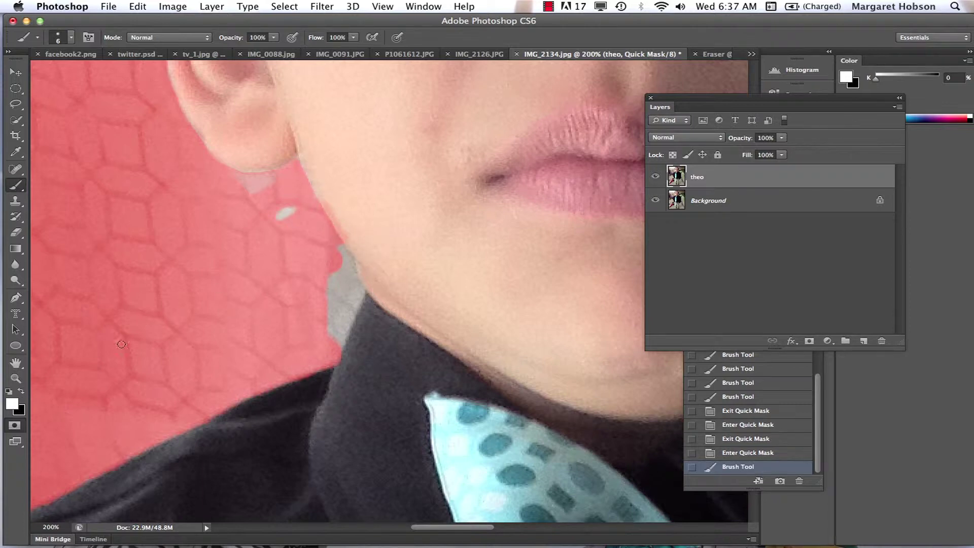
Mask the stray background below the earlobe and between jaw and collar in black, and return to standard mode
left_click(22, 393)
left_click_drag(293, 220, 286, 206)
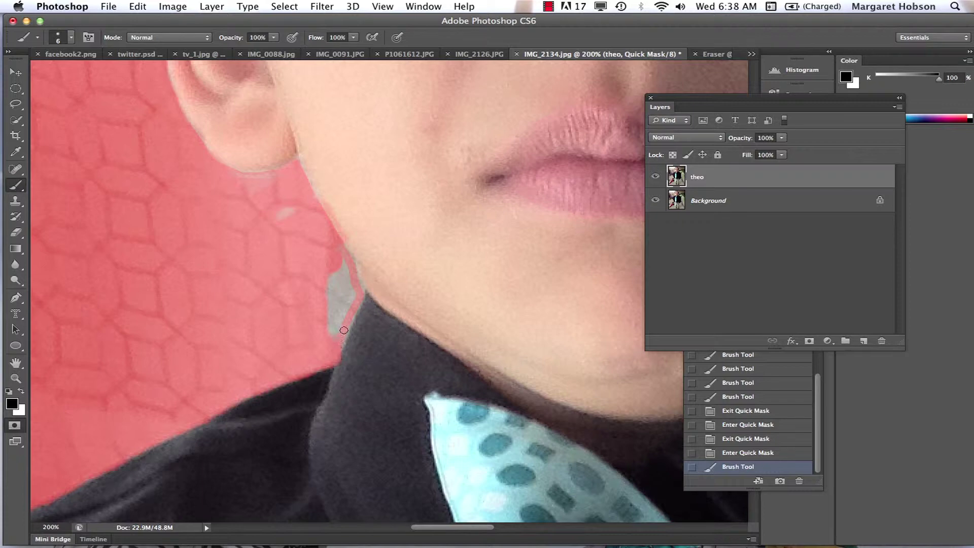
mouse_move(354, 303)
left_mouse_down()
mouse_move(336, 255)
mouse_move(346, 273)
mouse_move(338, 268)
mouse_move(340, 280)
mouse_move(333, 270)
mouse_move(339, 328)
mouse_move(332, 319)
mouse_move(330, 330)
mouse_move(323, 289)
left_mouse_up()
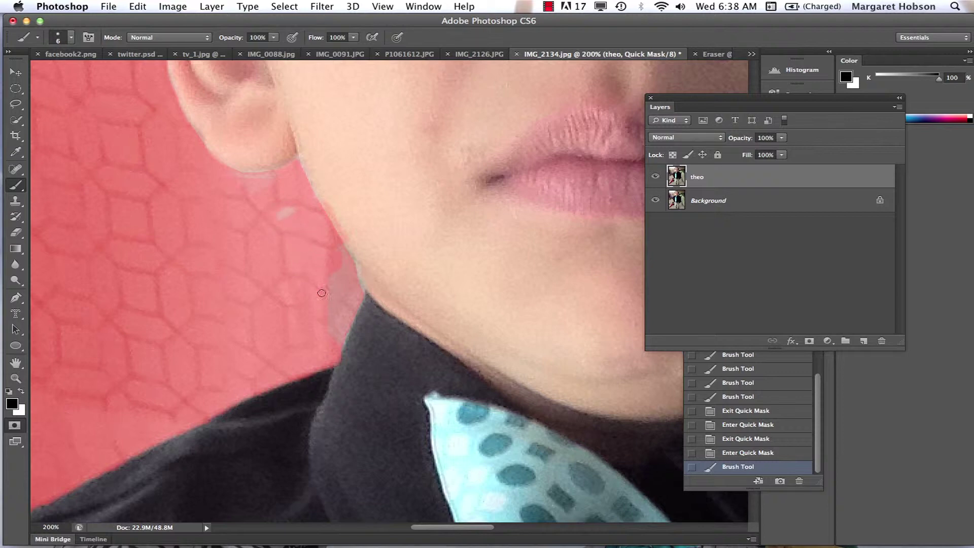
left_click_drag(322, 293, 322, 323)
key("h")
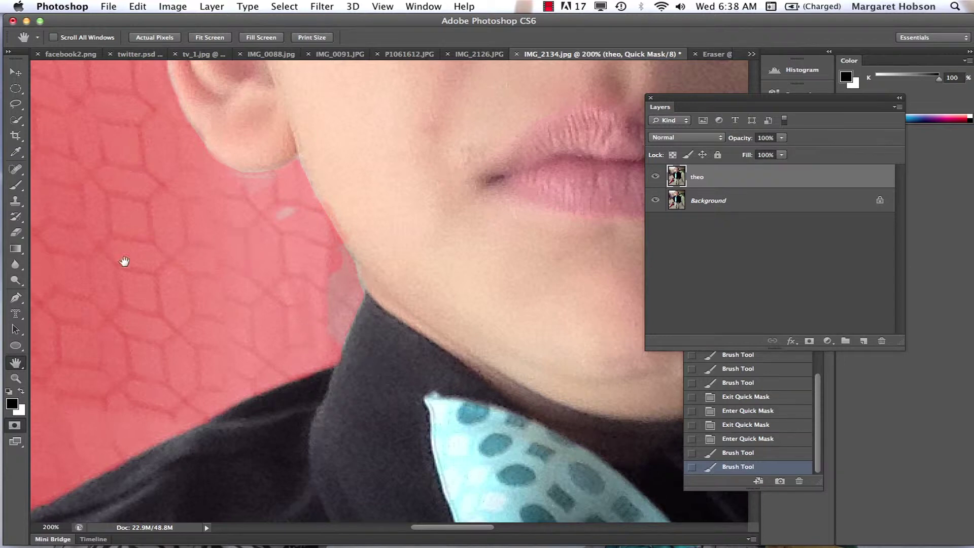
left_click(14, 426)
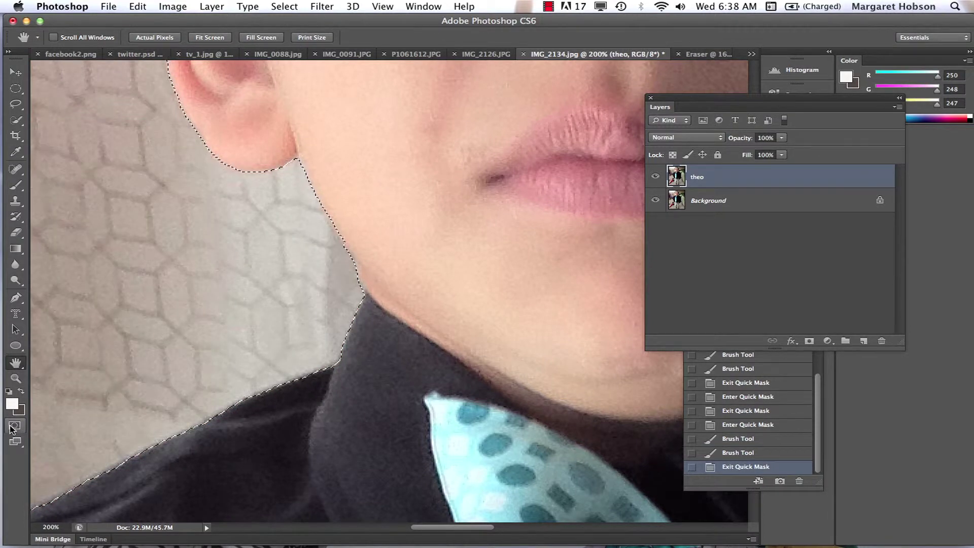
In Quick Mask, restore the shoulder's upper edge and the sleeve's outer edge to the selection with a white brush
left_click(14, 426)
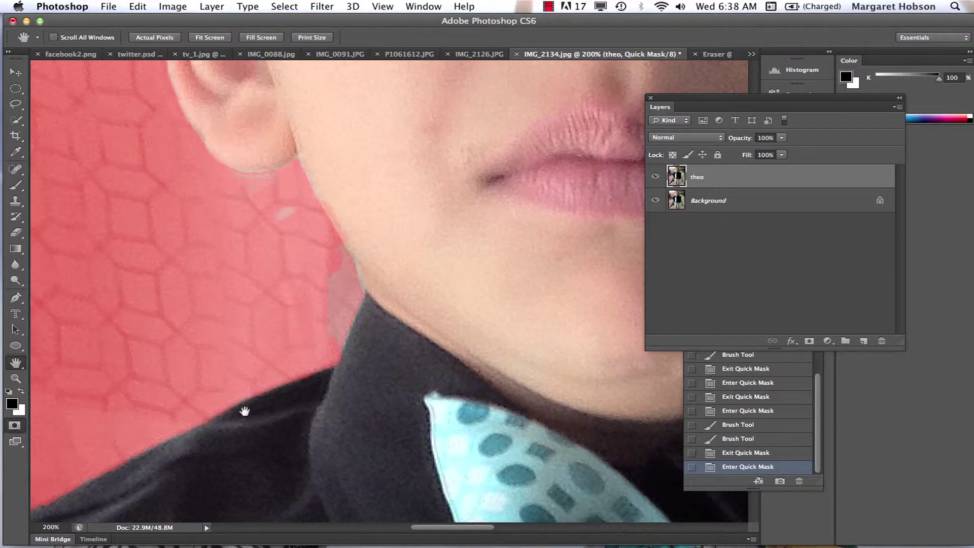
left_click_drag(229, 442, 352, 361)
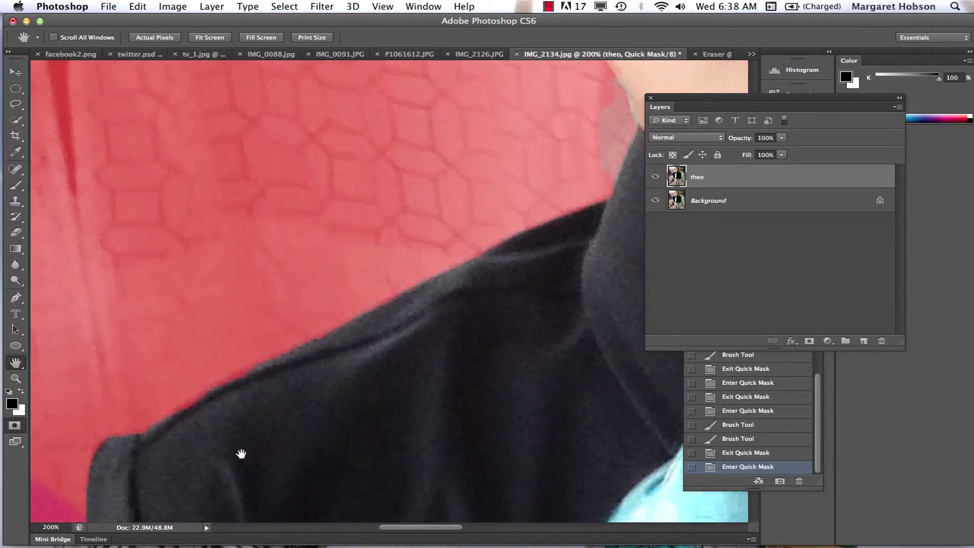
left_click_drag(242, 455, 253, 414)
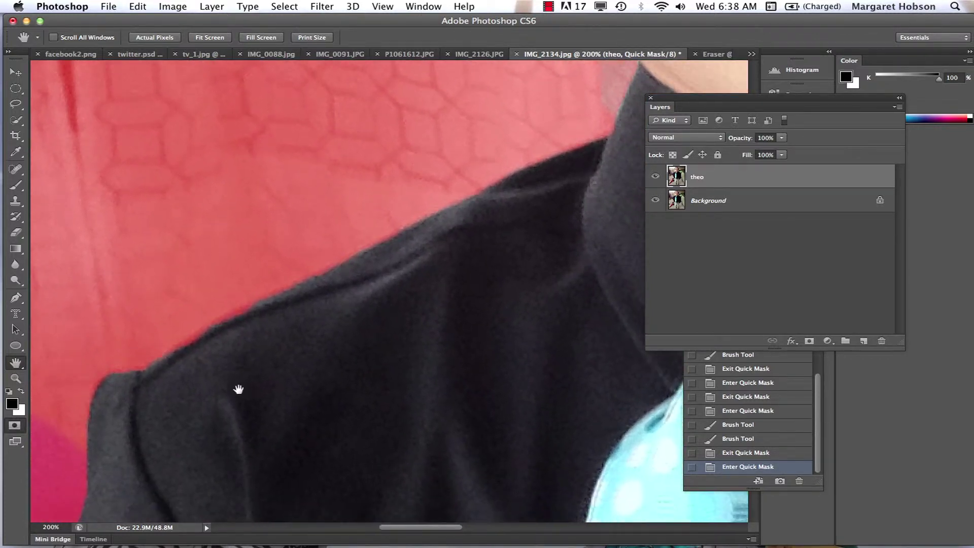
key("b")
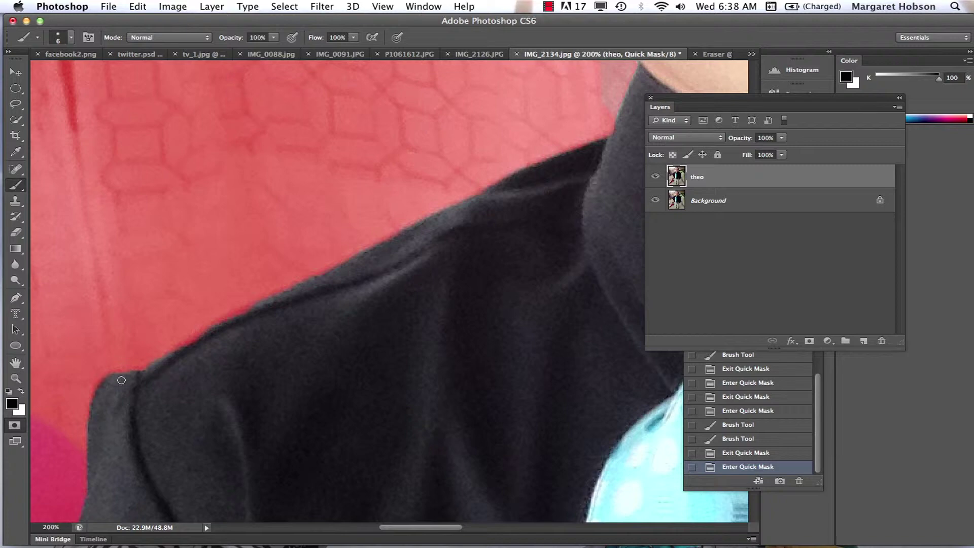
left_click(20, 392)
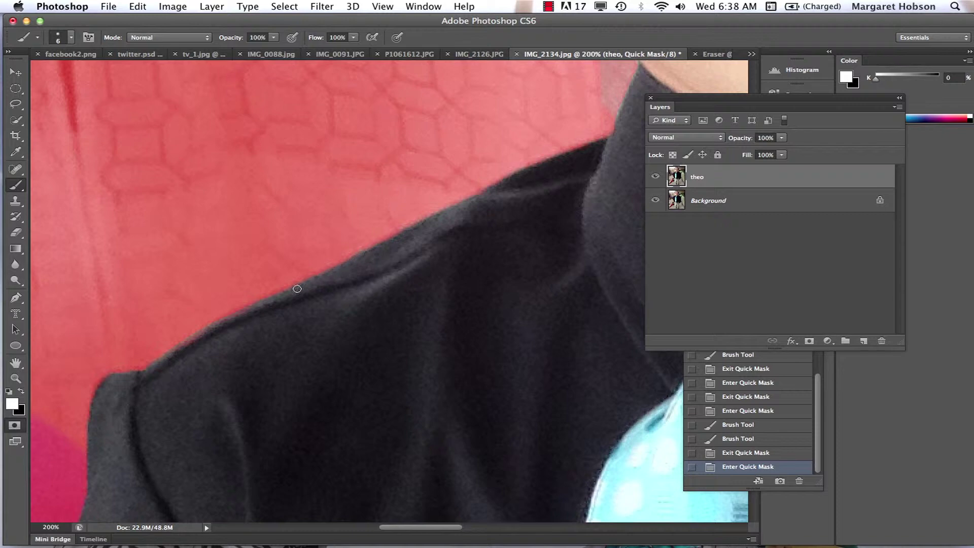
mouse_move(204, 363)
left_mouse_down()
mouse_move(210, 385)
mouse_move(267, 302)
mouse_move(211, 381)
mouse_move(272, 416)
mouse_move(266, 365)
mouse_move(174, 344)
left_mouse_up()
key("space")
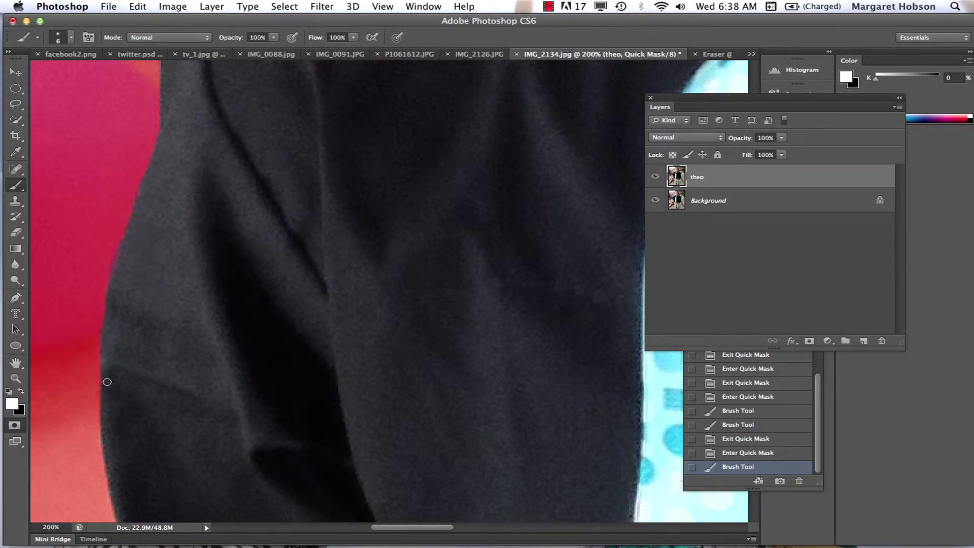
left_click(127, 432)
Mask the hand area between the sleeve cuff and the trousers in black, and return to standard mode
key("space")
mouse_move(200, 382)
left_mouse_down()
mouse_move(254, 336)
mouse_move(288, 378)
left_mouse_up()
left_click_drag(301, 411, 307, 344)
left_click_drag(396, 446, 324, 332)
left_click_drag(390, 401, 348, 330)
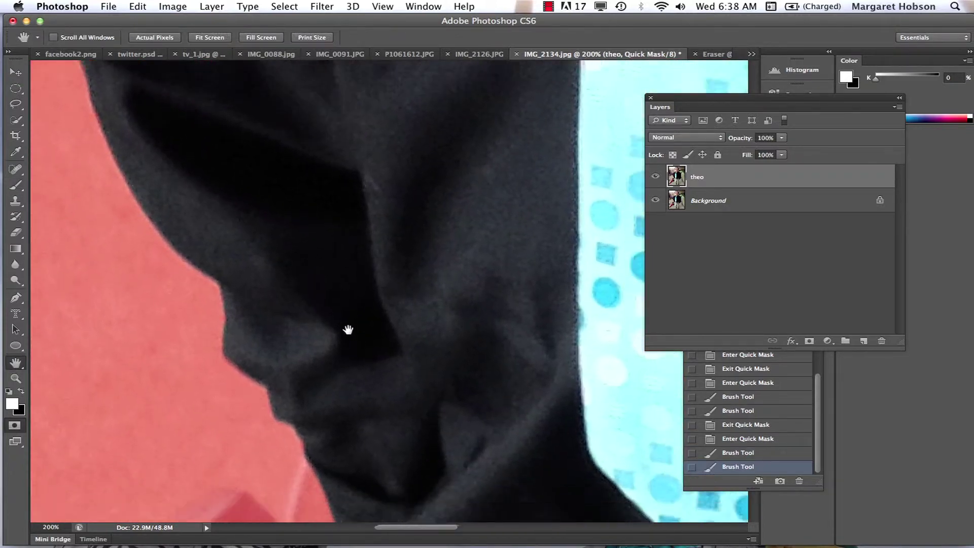
mouse_move(436, 431)
left_mouse_down()
mouse_move(358, 336)
mouse_move(360, 297)
left_mouse_up()
left_click_drag(385, 406, 321, 220)
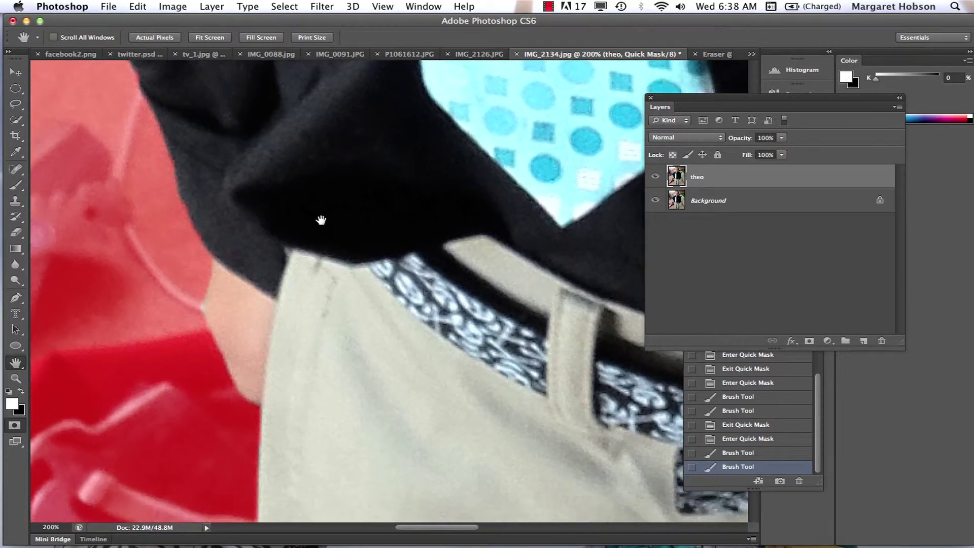
key("b")
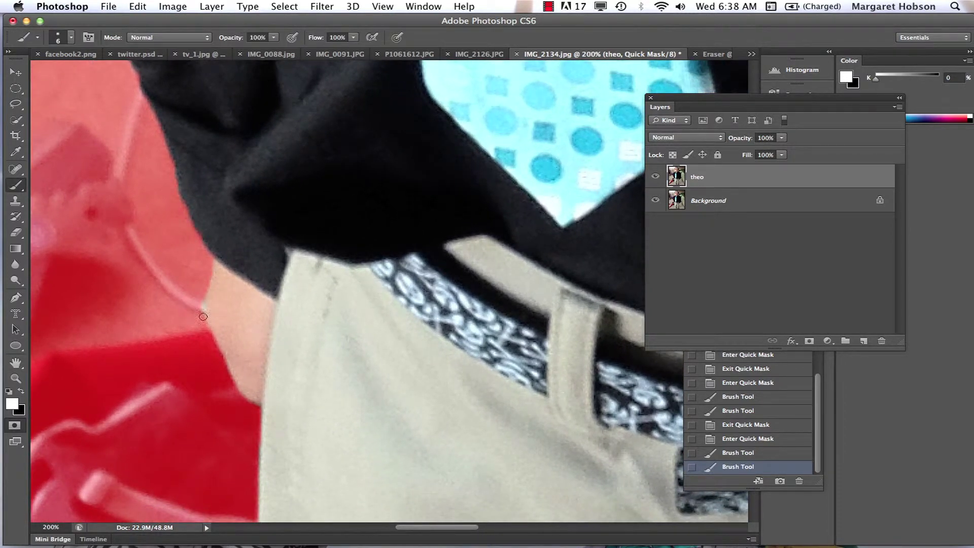
left_click(21, 387)
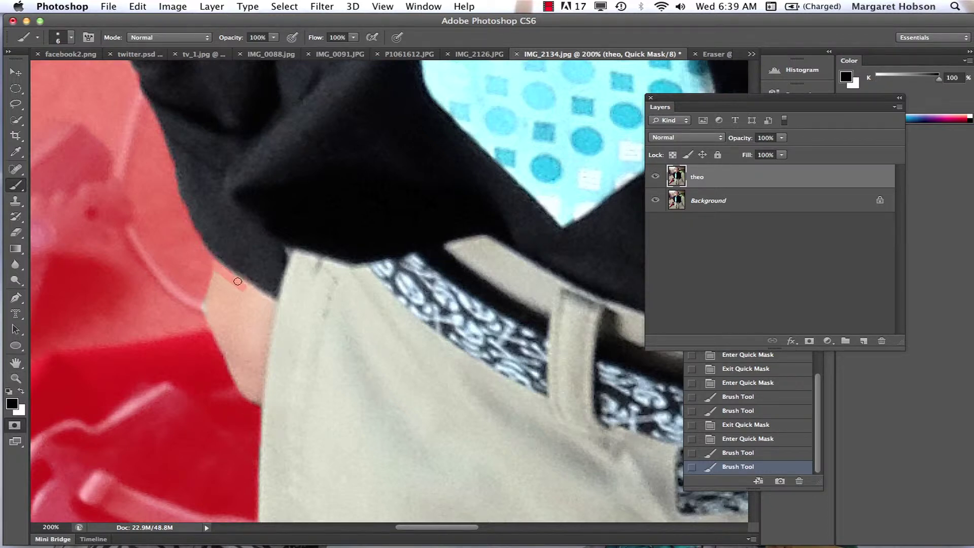
mouse_move(253, 292)
left_mouse_down()
mouse_move(216, 274)
mouse_move(219, 291)
mouse_move(198, 287)
mouse_move(218, 358)
left_mouse_up()
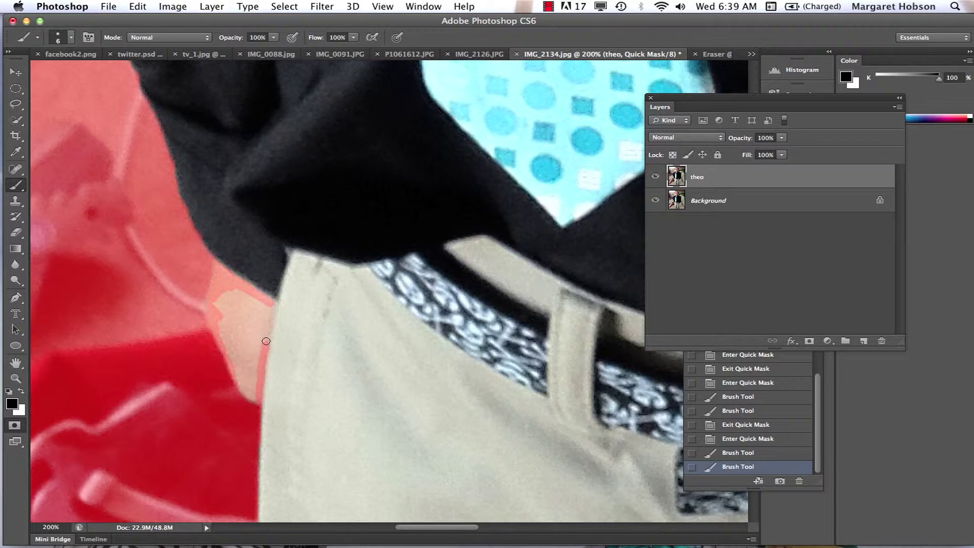
mouse_move(269, 308)
left_mouse_down()
mouse_move(237, 293)
mouse_move(256, 329)
mouse_move(243, 394)
mouse_move(214, 311)
mouse_move(222, 336)
mouse_move(243, 346)
mouse_move(217, 299)
mouse_move(250, 347)
mouse_move(228, 301)
mouse_move(248, 312)
mouse_move(226, 292)
left_mouse_up()
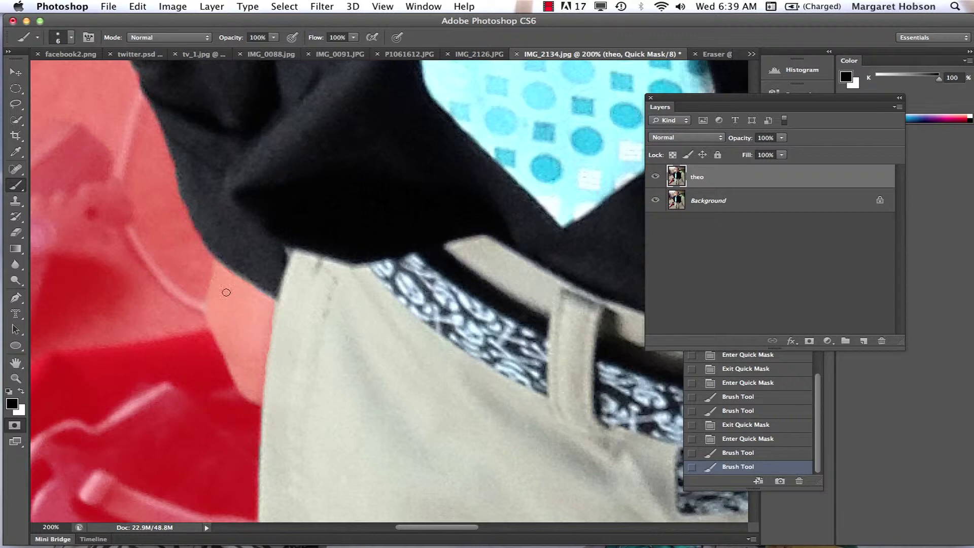
left_click(14, 426)
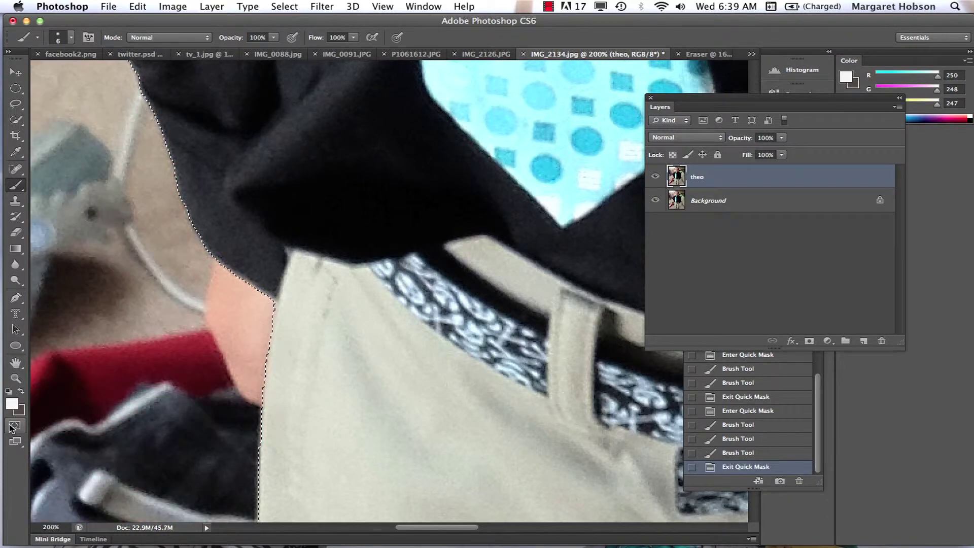
Re-enter Quick Mask and trace the missing outer edge of the lower trouser leg in white
left_click(14, 426)
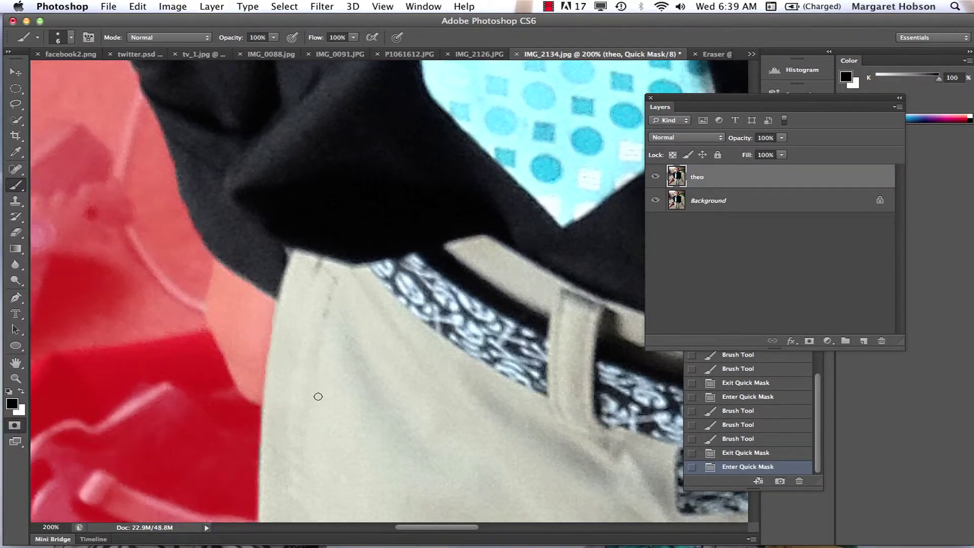
key("h")
left_click_drag(326, 391, 328, 280)
left_click_drag(370, 458, 337, 325)
left_click_drag(378, 472, 355, 319)
left_click_drag(364, 459, 347, 322)
mouse_move(372, 431)
left_mouse_down()
mouse_move(350, 319)
mouse_move(352, 241)
left_mouse_up()
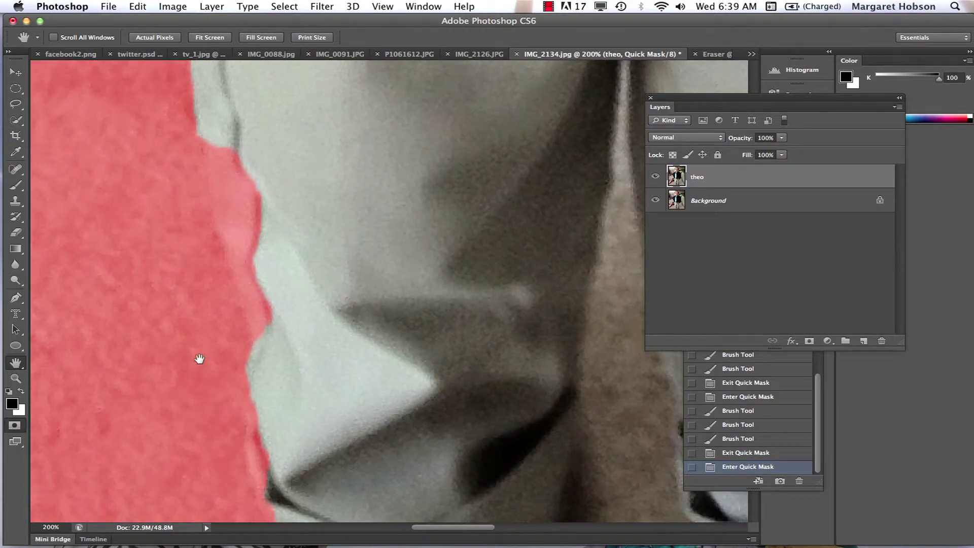
key("b")
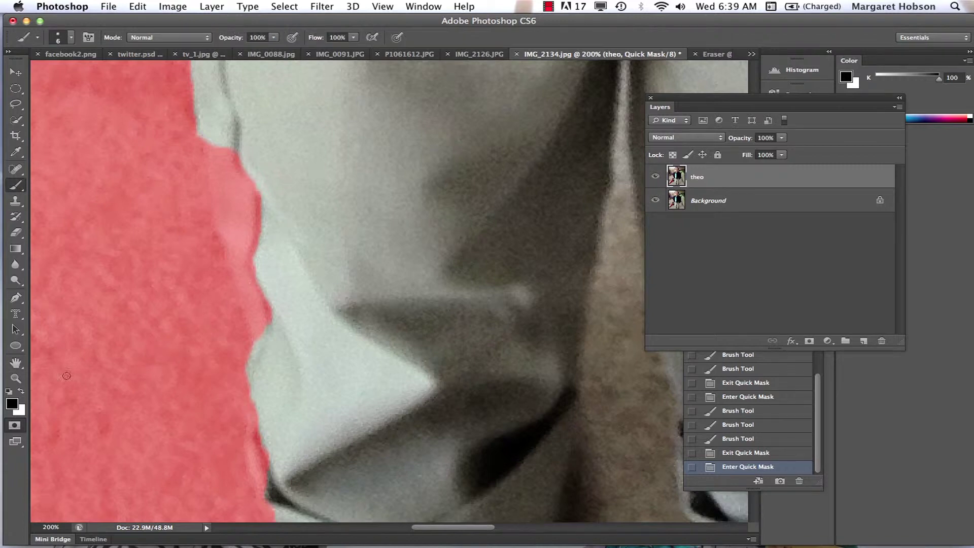
left_click(23, 390)
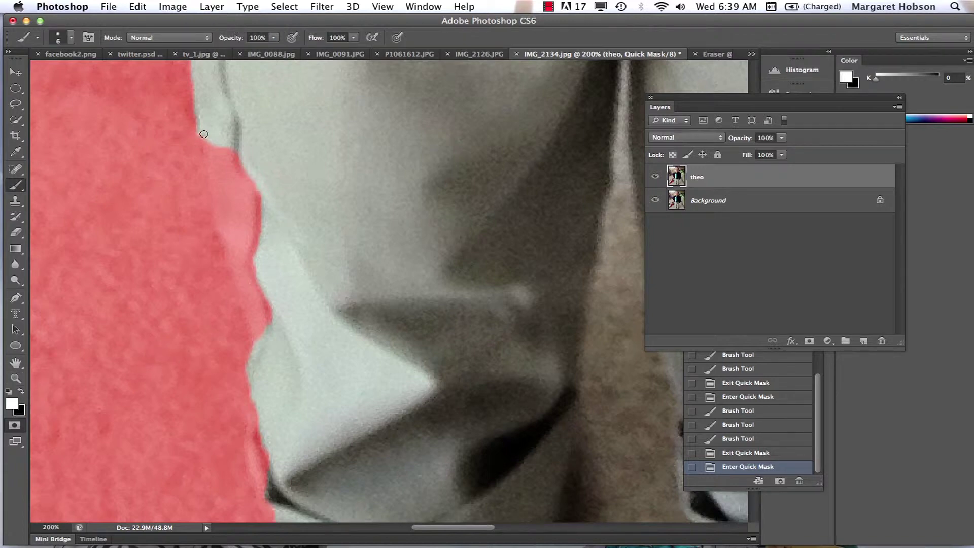
left_click_drag(207, 154, 230, 253)
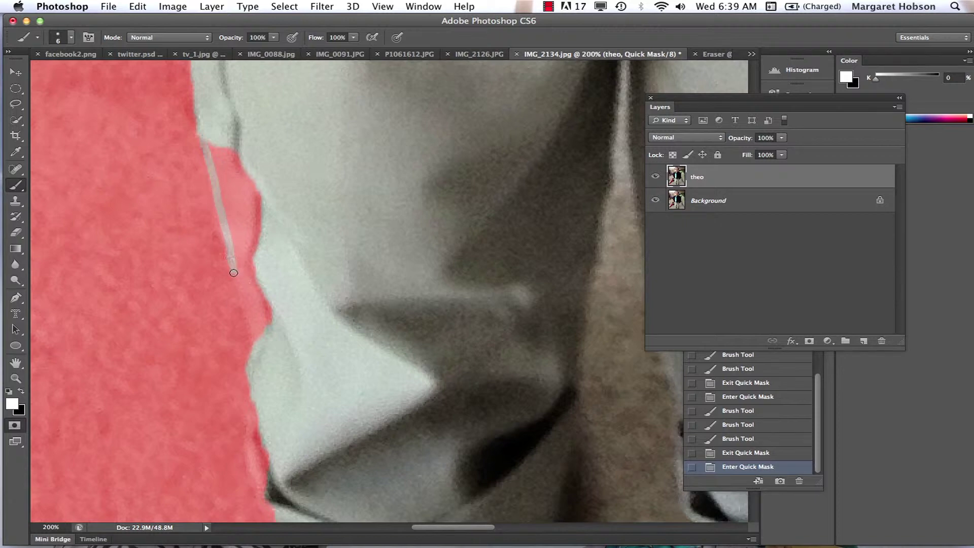
mouse_move(241, 294)
left_mouse_down()
mouse_move(257, 346)
mouse_move(260, 304)
mouse_move(266, 330)
mouse_move(262, 296)
mouse_move(262, 319)
left_mouse_up()
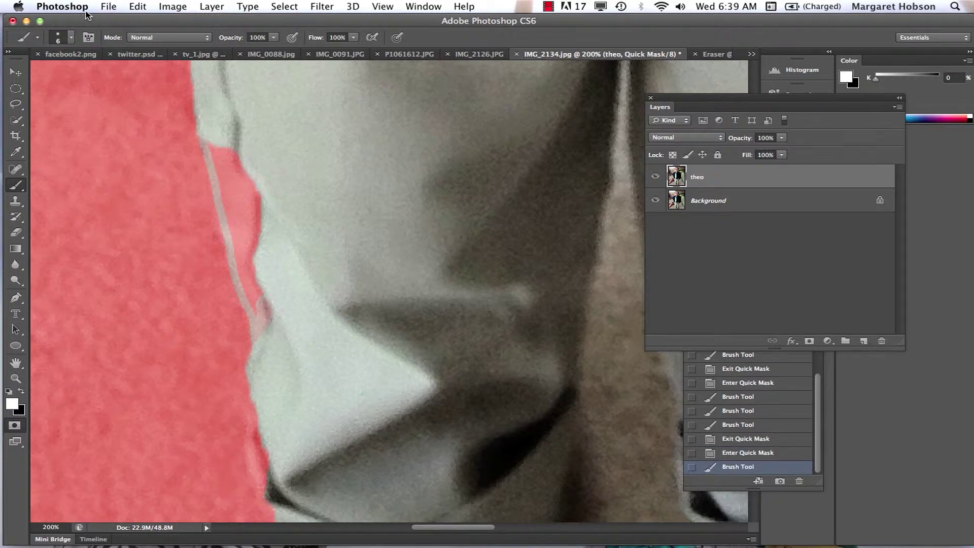
Enlarge the brush to 37 px and paint the masked strip inside the traced trouser edge back into the selection
left_click(71, 40)
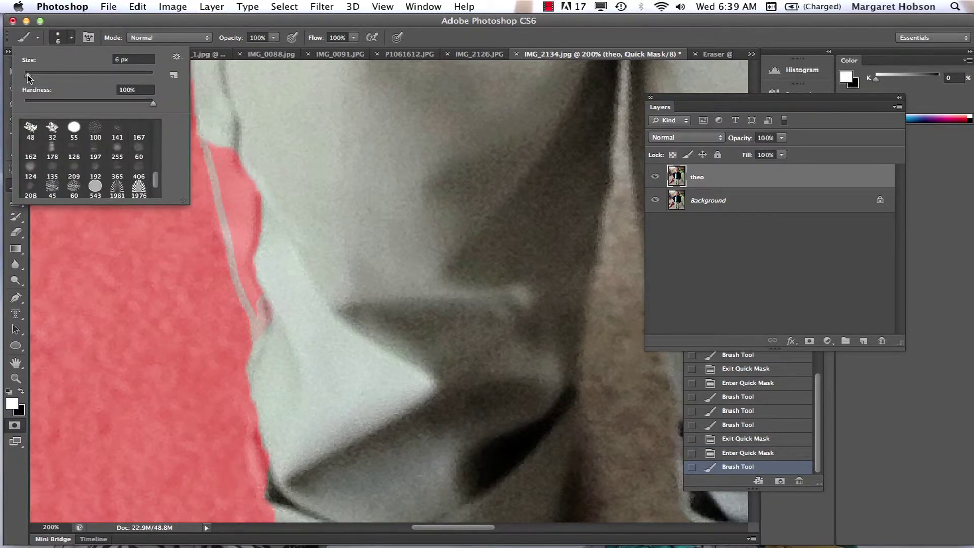
left_click_drag(27, 75, 47, 75)
left_click(264, 274)
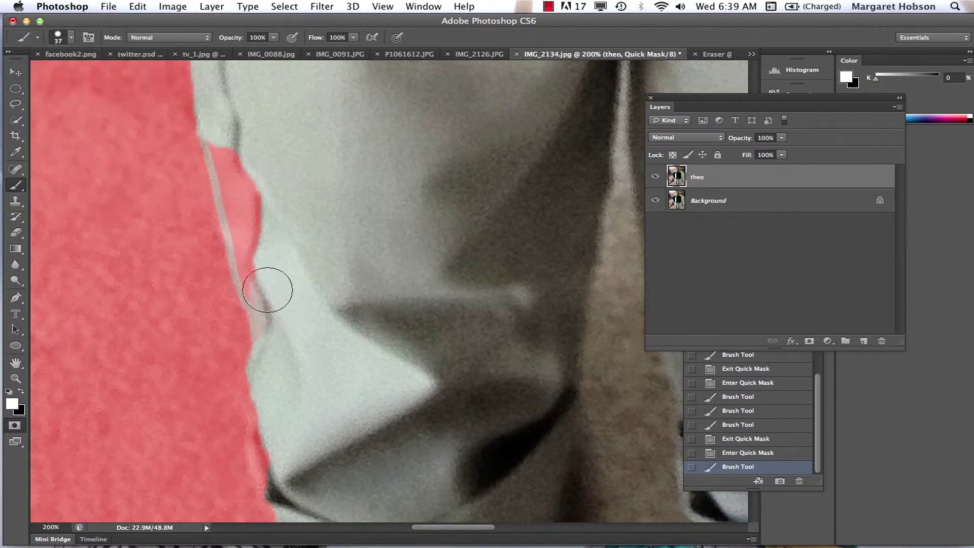
mouse_move(259, 264)
left_mouse_down()
mouse_move(230, 147)
mouse_move(257, 239)
mouse_move(244, 154)
mouse_move(252, 176)
mouse_move(291, 315)
mouse_move(299, 434)
left_mouse_up()
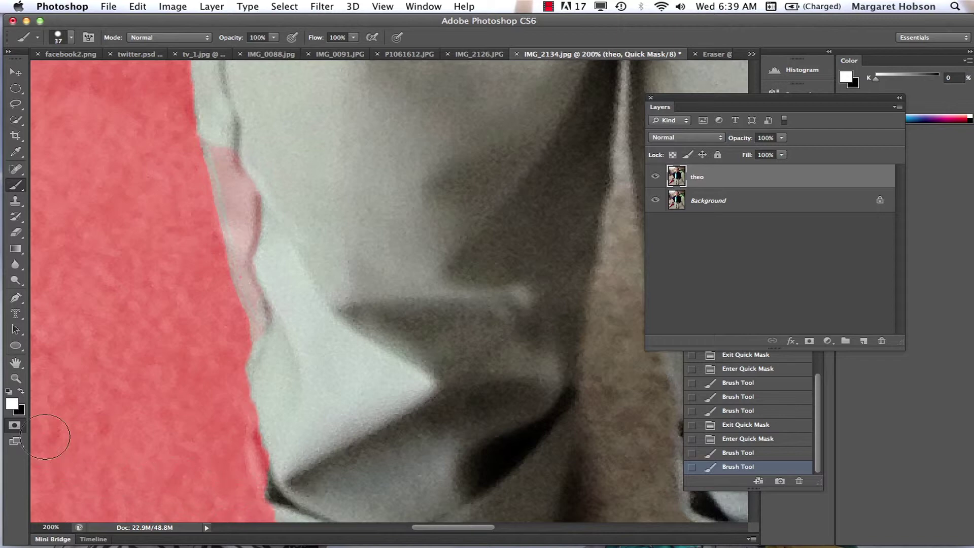
Check the trouser leg's selection outline in standard mode, accept the Quick Mask options, and re-enter Quick Mask
double_click(14, 426)
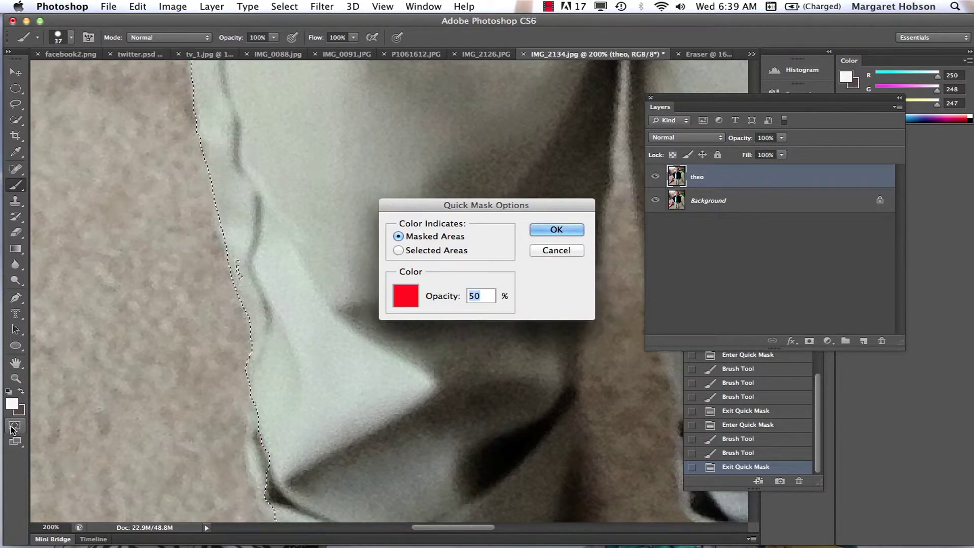
left_click(555, 231)
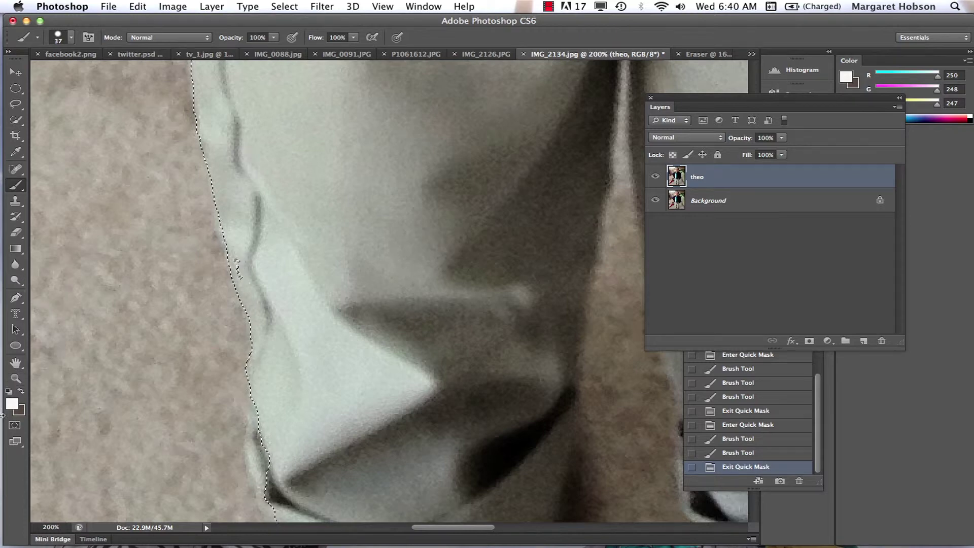
left_click(14, 427)
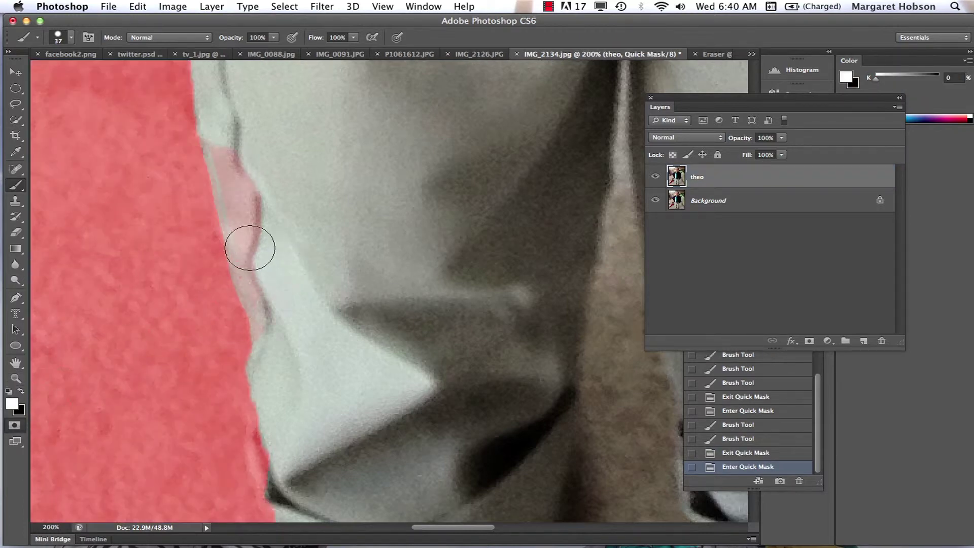
Paint the remaining masked strip along the lower trouser leg back into the selection, check its outline in standard mode, and re-enter Quick Mask
mouse_move(256, 239)
left_mouse_down()
mouse_move(272, 293)
mouse_move(231, 137)
mouse_move(269, 259)
mouse_move(275, 378)
mouse_move(285, 323)
mouse_move(264, 152)
left_mouse_up()
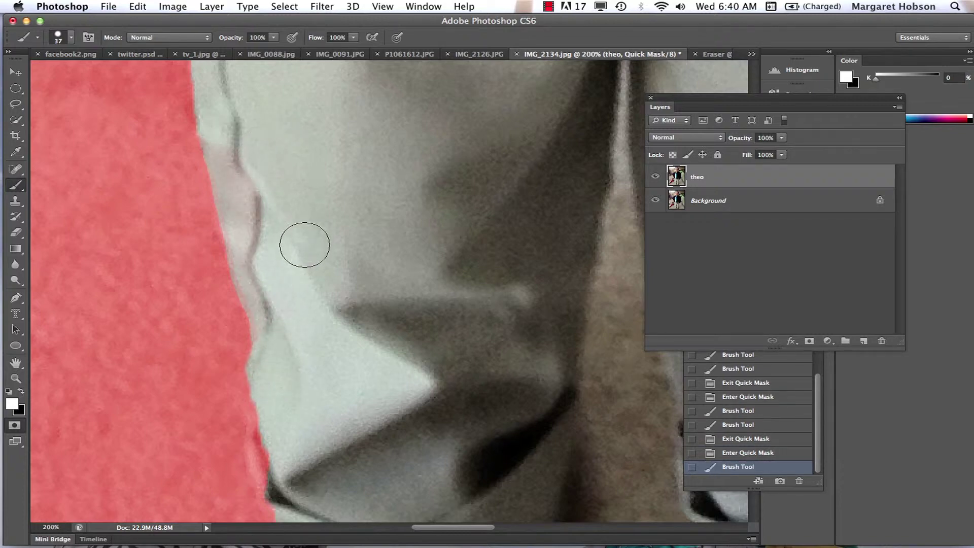
left_click(14, 428)
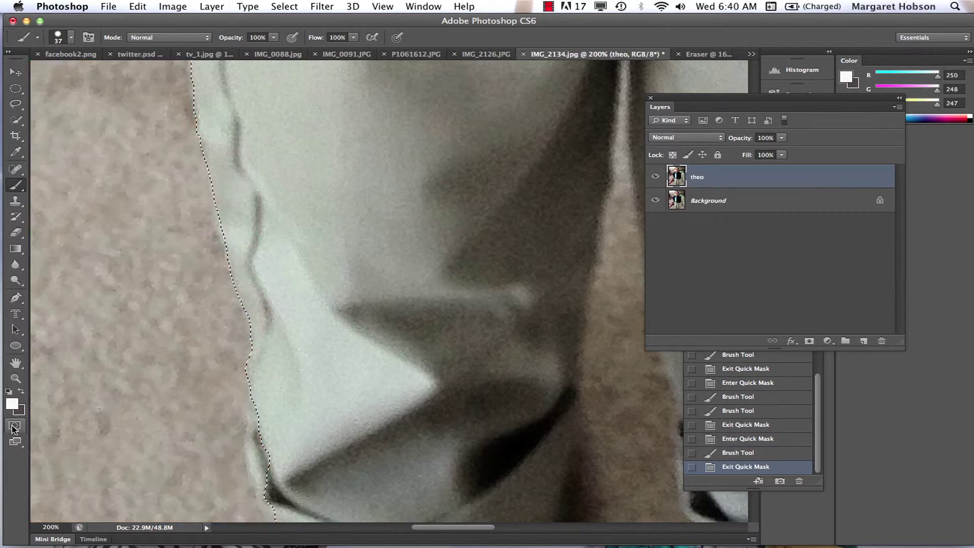
left_click(14, 428)
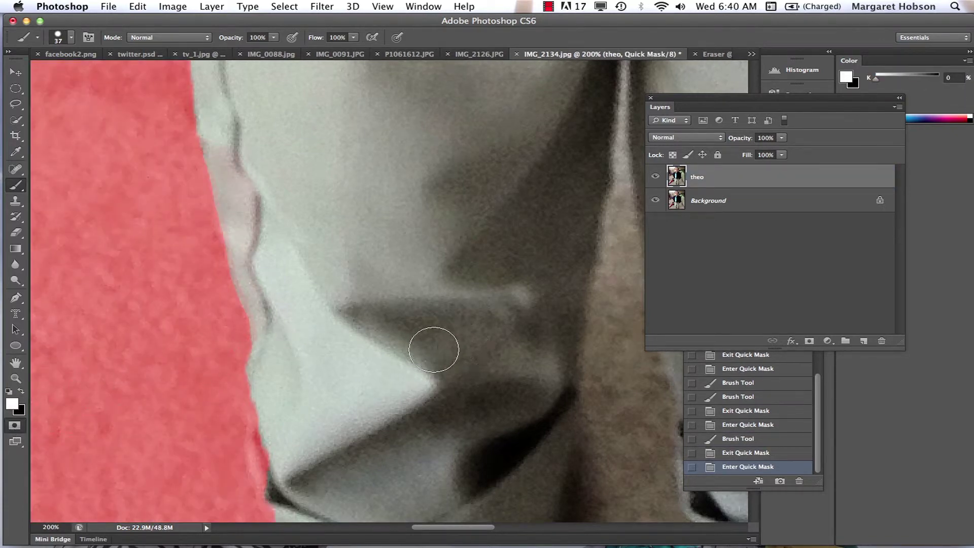
Reduce the brush to 7 px and paint the masked outer trouser edge just above the cuff in white
key("space")
mouse_move(370, 336)
left_mouse_down()
mouse_move(329, 93)
mouse_move(328, 132)
left_mouse_up()
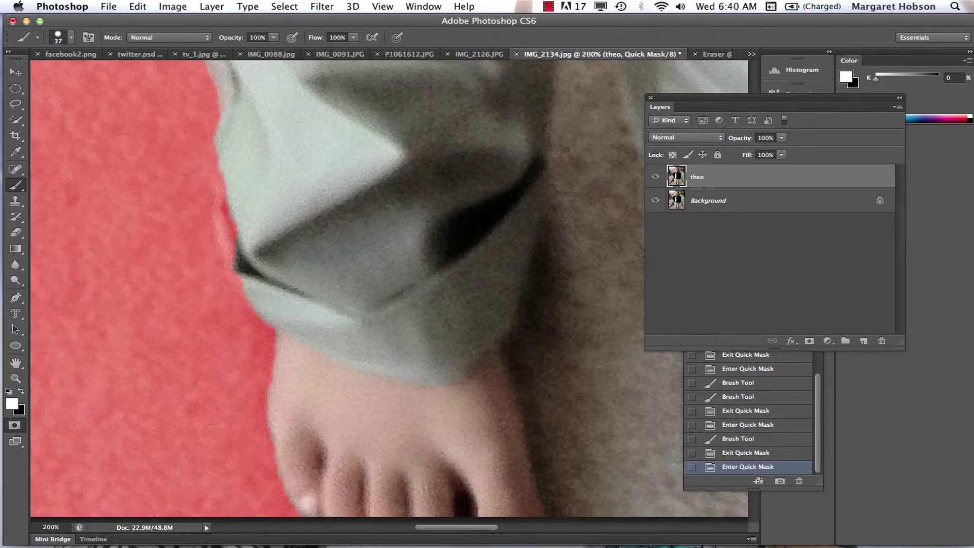
left_click(71, 37)
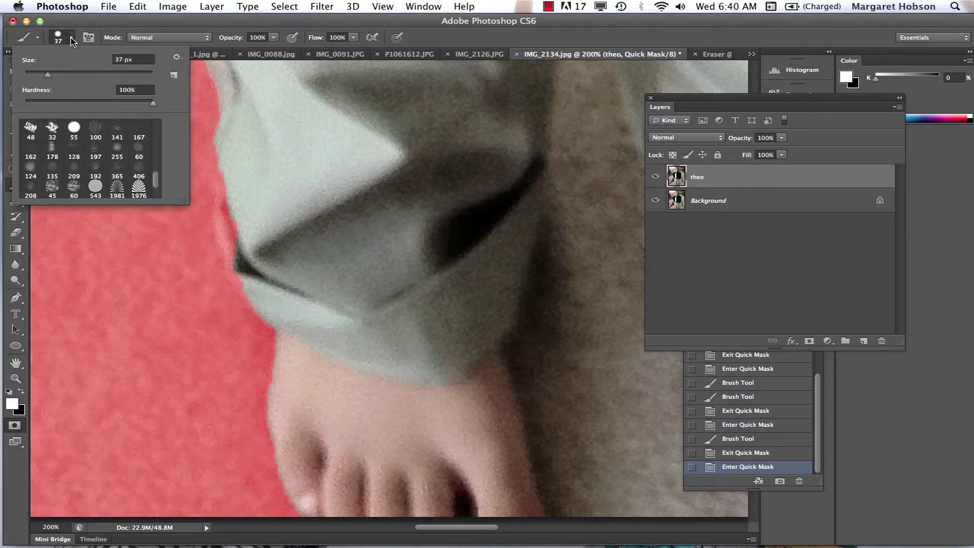
left_click(117, 60)
type("7")
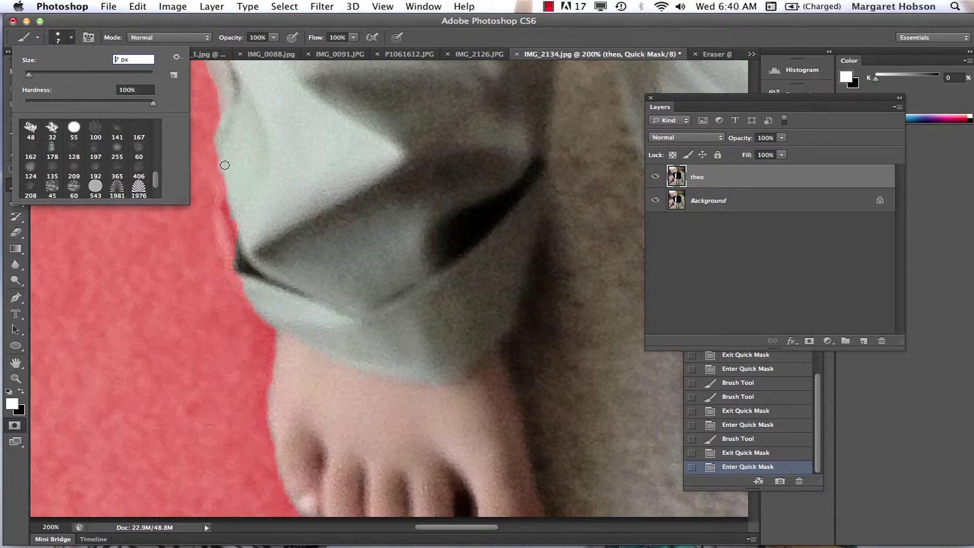
key("Return")
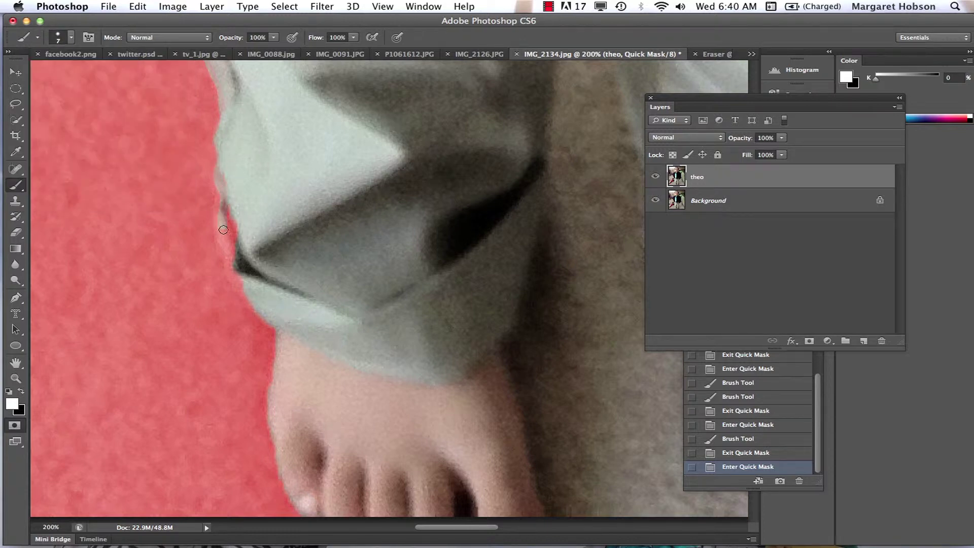
left_click_drag(224, 230, 254, 304)
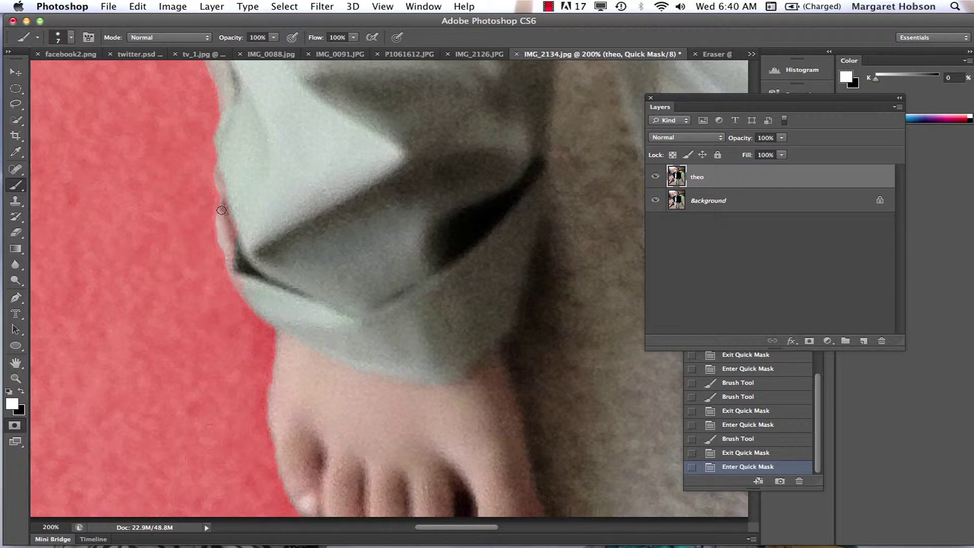
left_click_drag(220, 214, 242, 268)
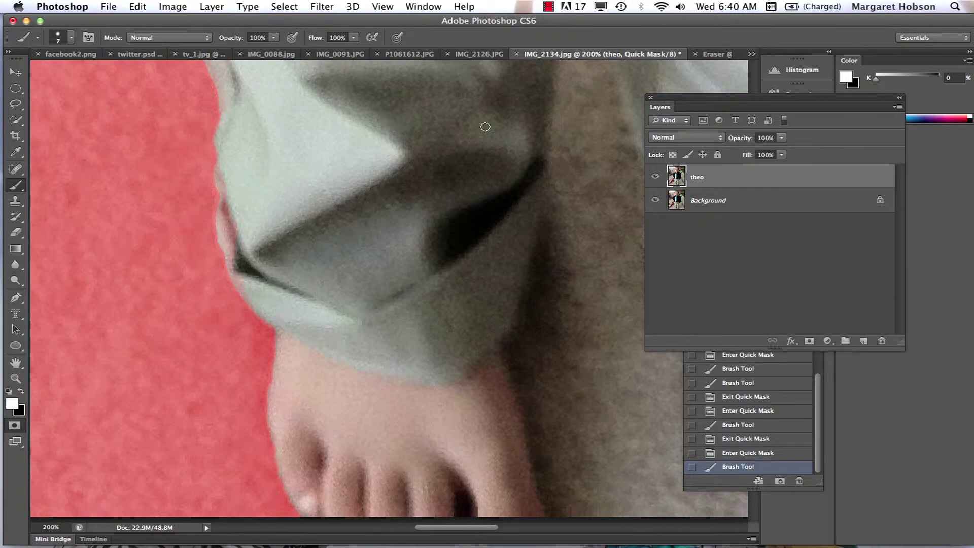
left_click(548, 7)
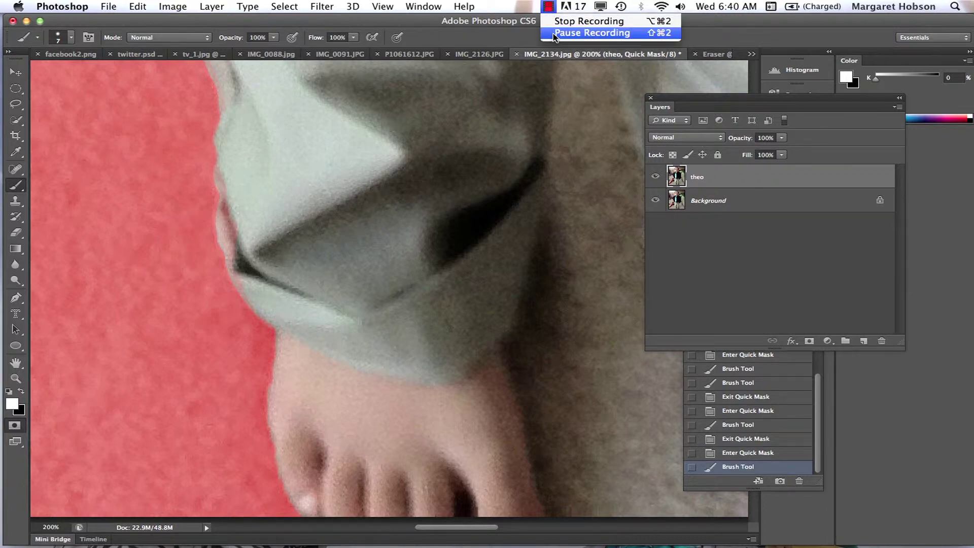
left_click(554, 32)
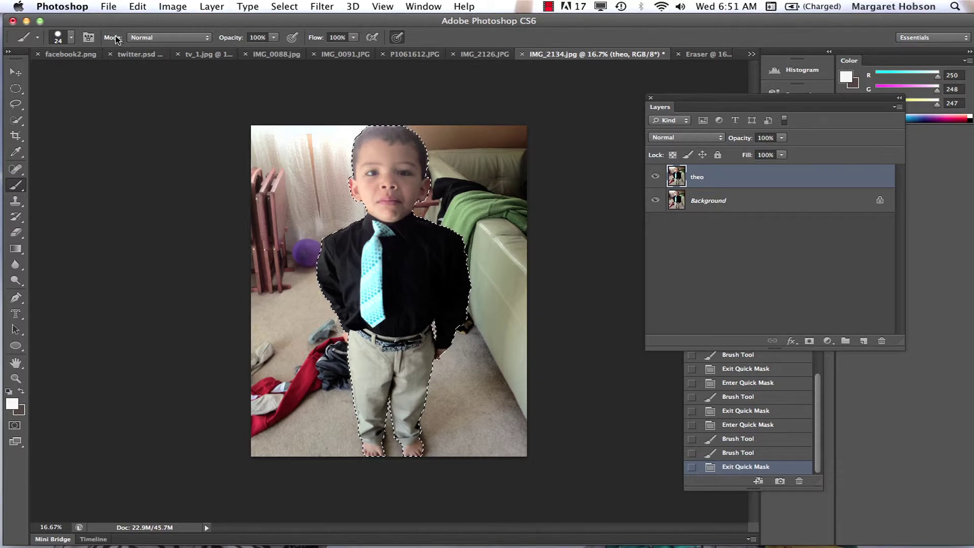
Copy the selected boy, paste him onto a new layer, and hide the Background and theo layers
left_click(137, 8)
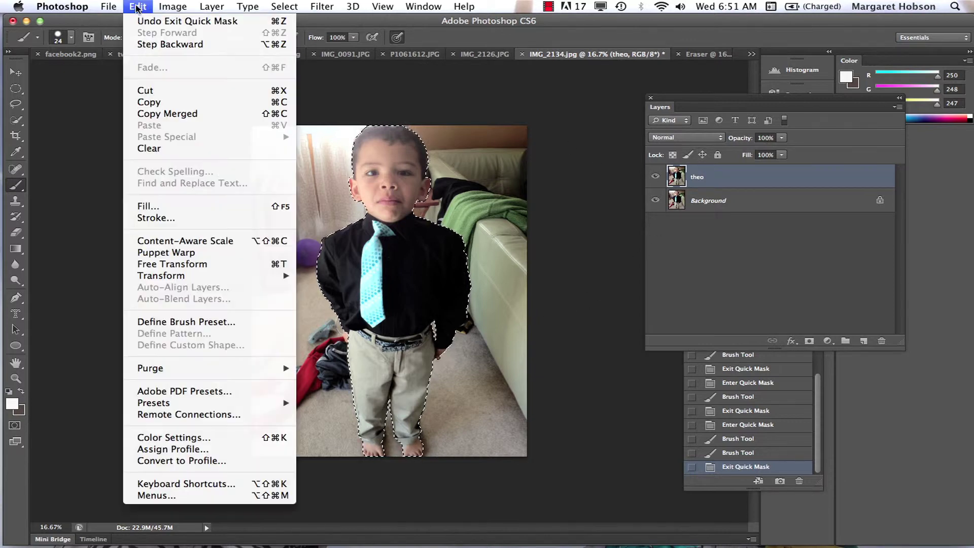
left_click(148, 102)
left_click(137, 6)
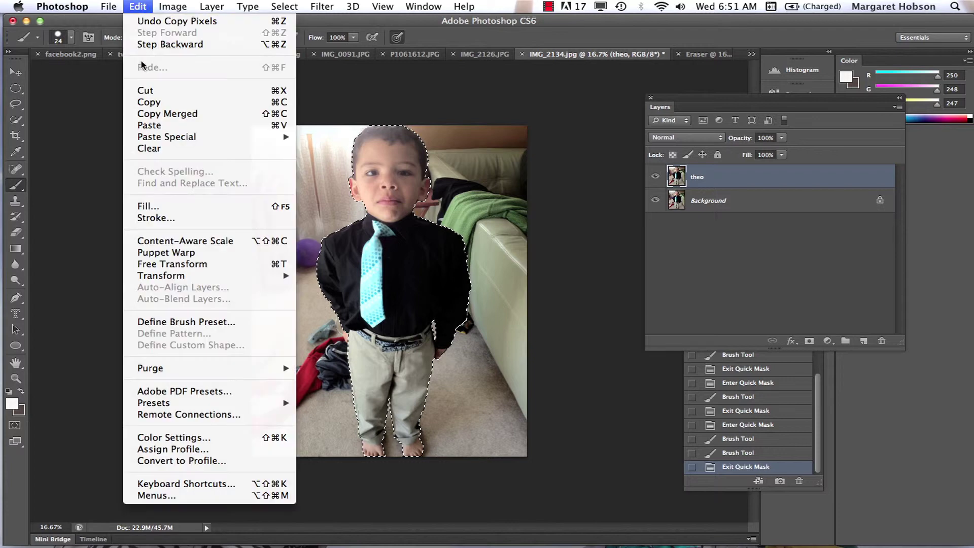
left_click(144, 125)
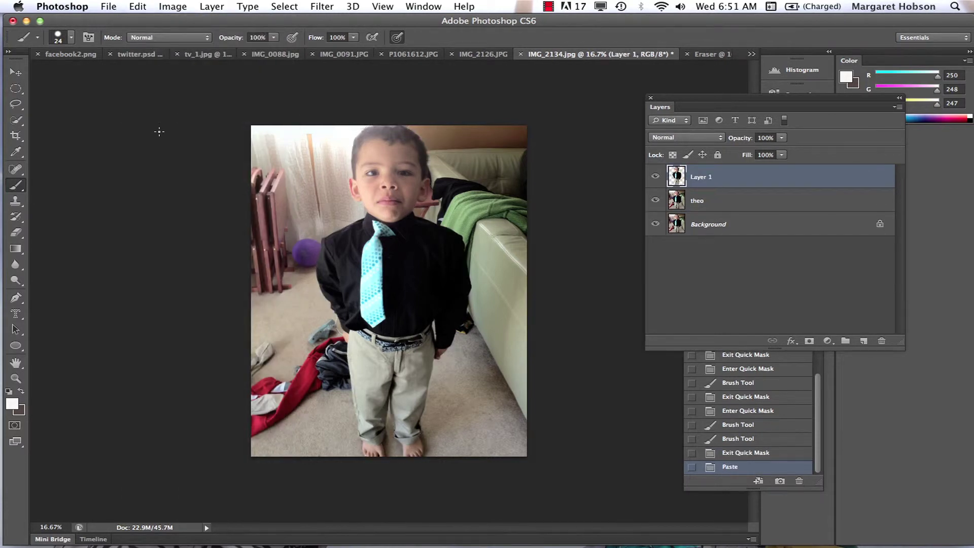
left_click(655, 224)
left_click(654, 201)
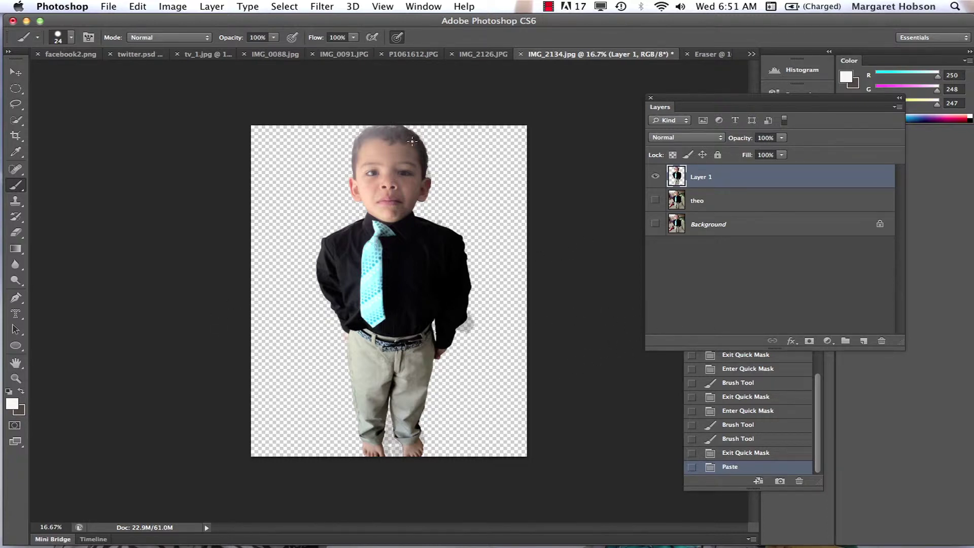
Add a new layer beneath the pasted cutout and fill it with 50% Gray in Normal mode at 100% opacity
left_click(863, 342)
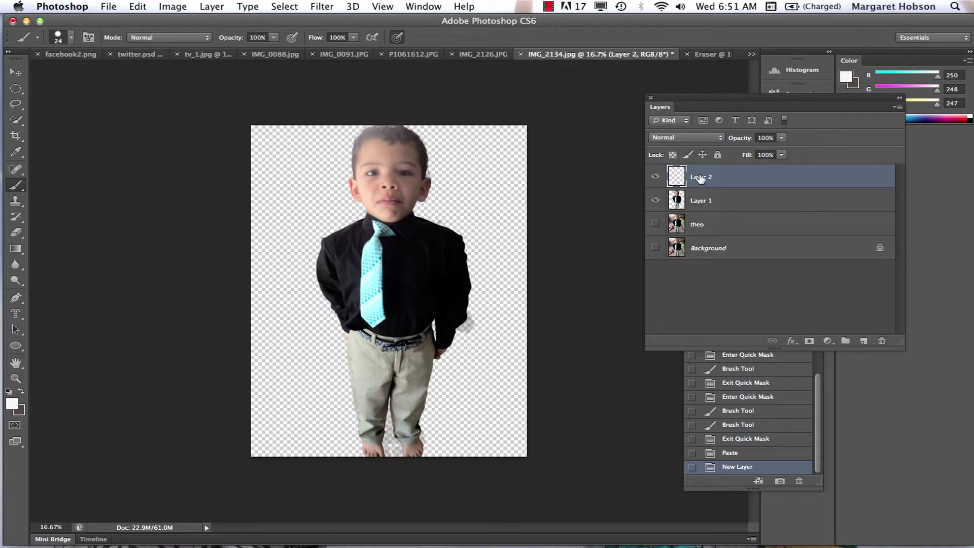
left_click_drag(698, 174, 694, 213)
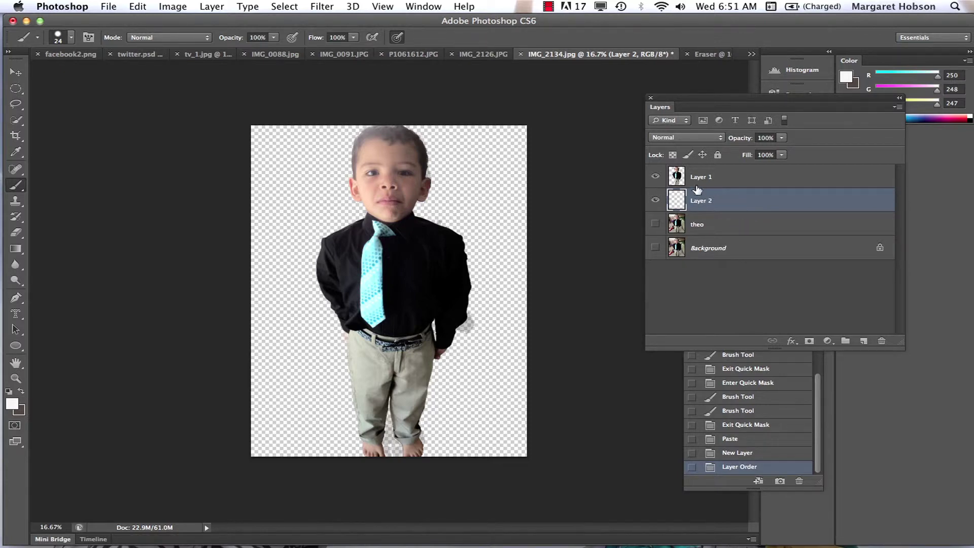
left_click(138, 6)
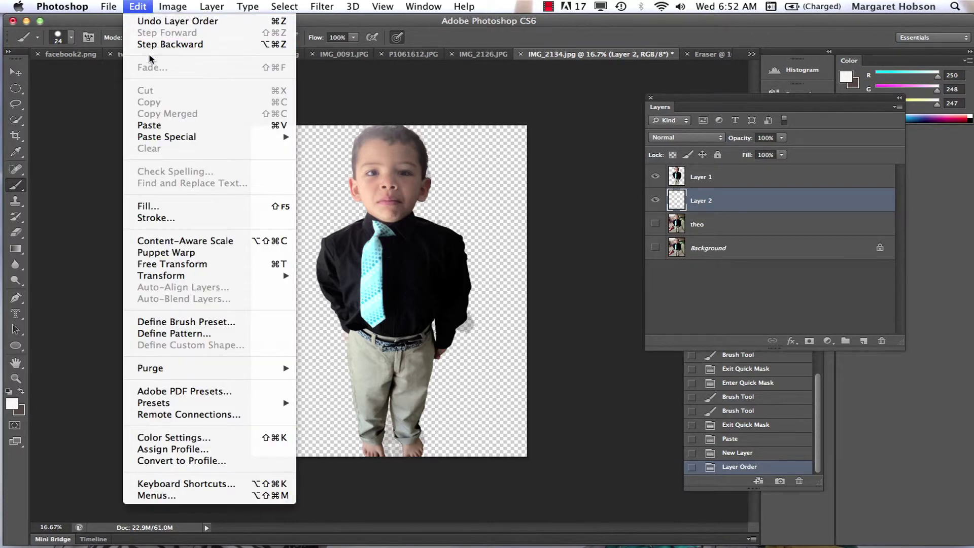
left_click(166, 206)
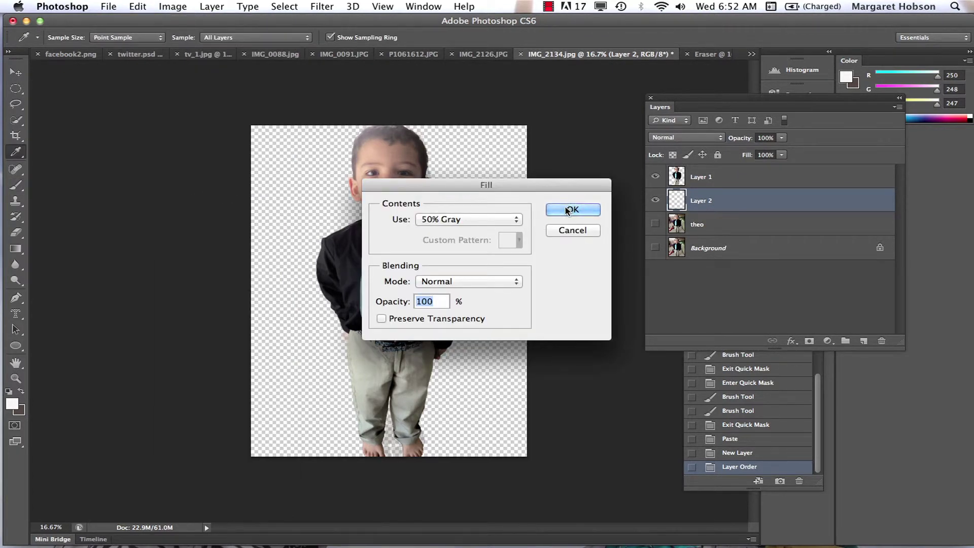
left_click(570, 208)
key("b")
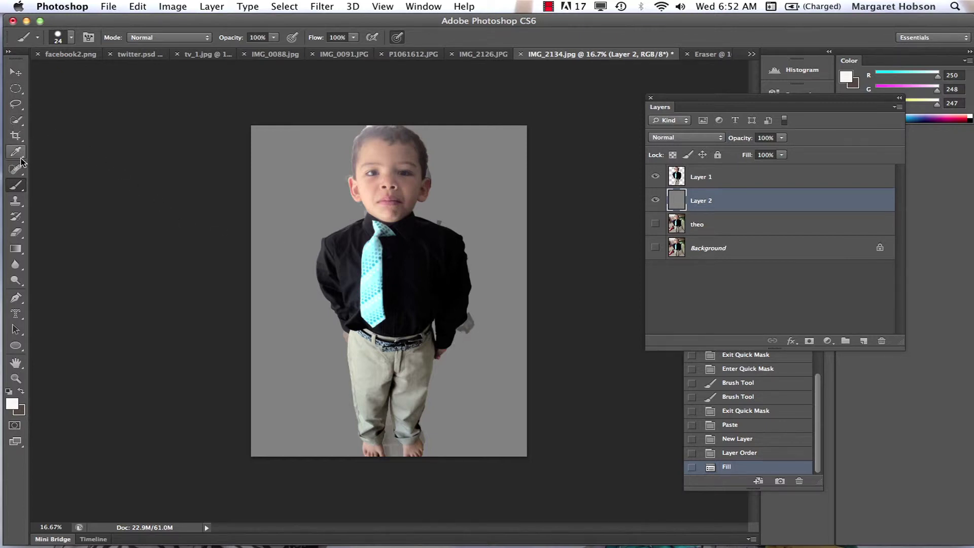
Erase the leftover fragment above the shoulder from Layer 1 with the 10 px Eraser, undoing the stroke made on the gray layer
left_click(25, 233)
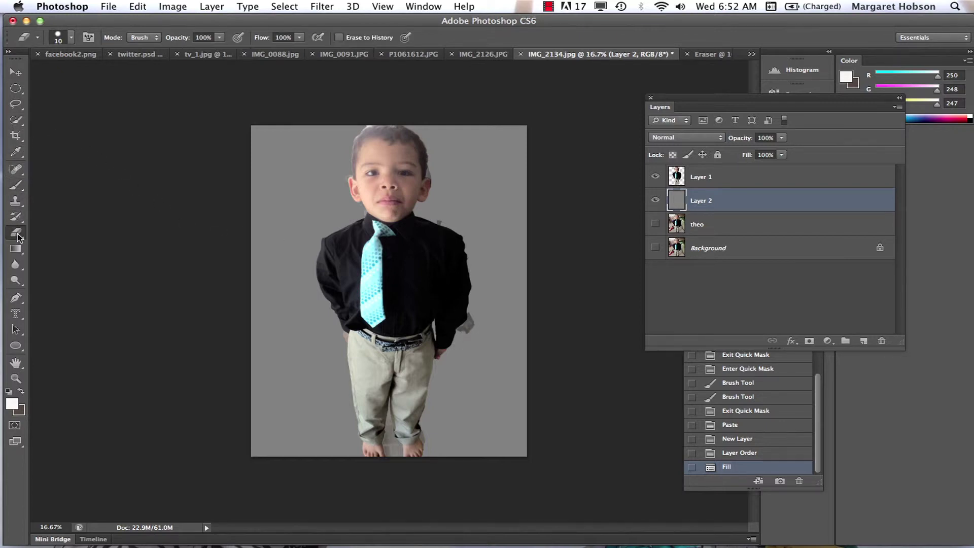
left_click(60, 228)
key("super+equal")
key("super+equal")
key("super+equal")
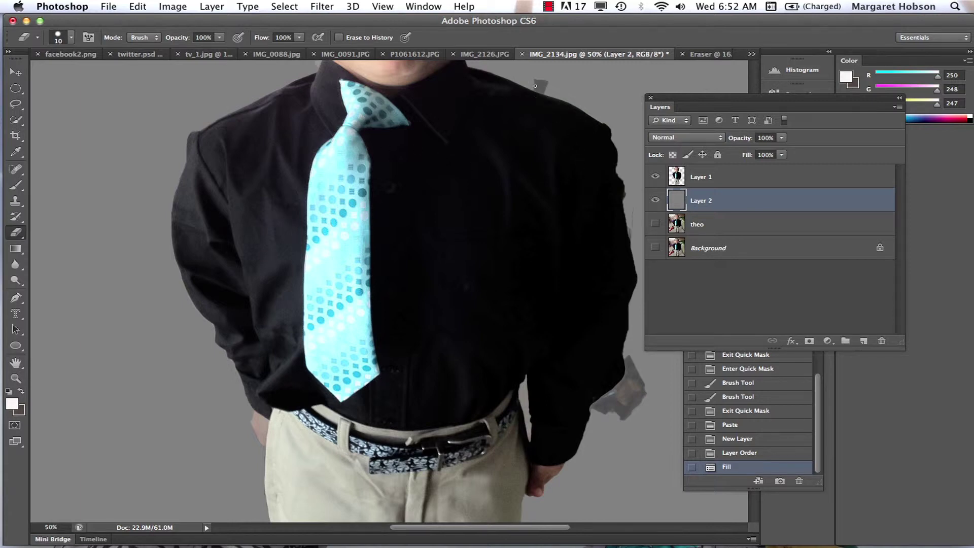
left_click_drag(543, 88, 545, 94)
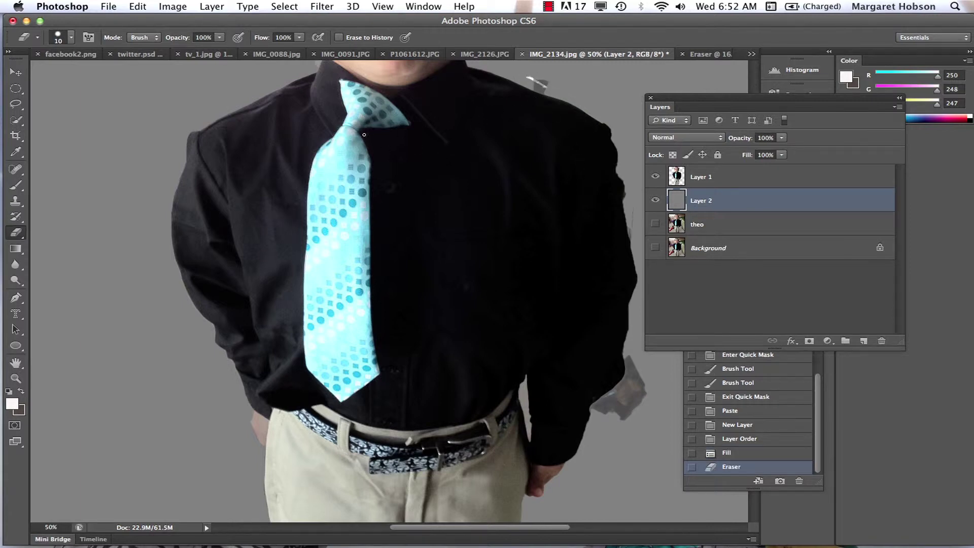
key("super+z")
left_click(693, 180)
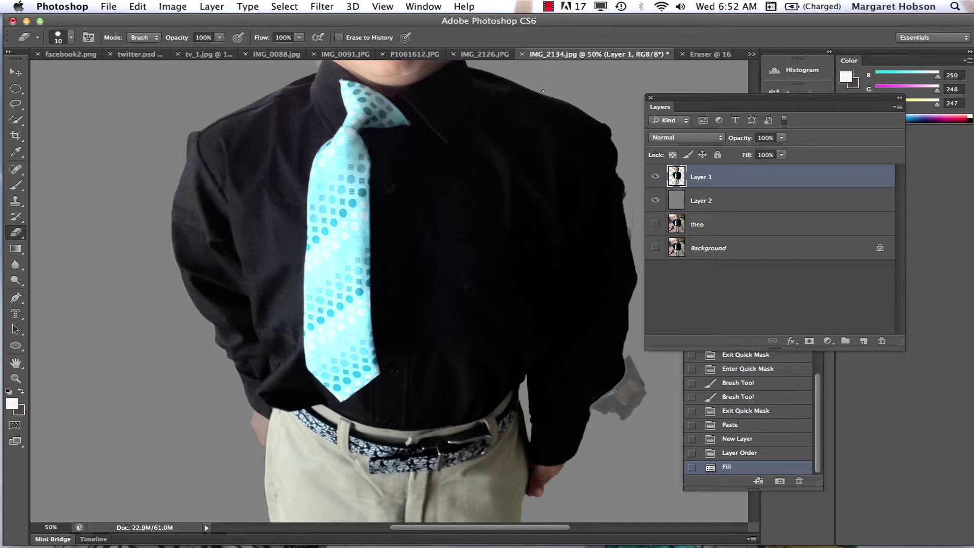
left_click_drag(527, 83, 533, 84)
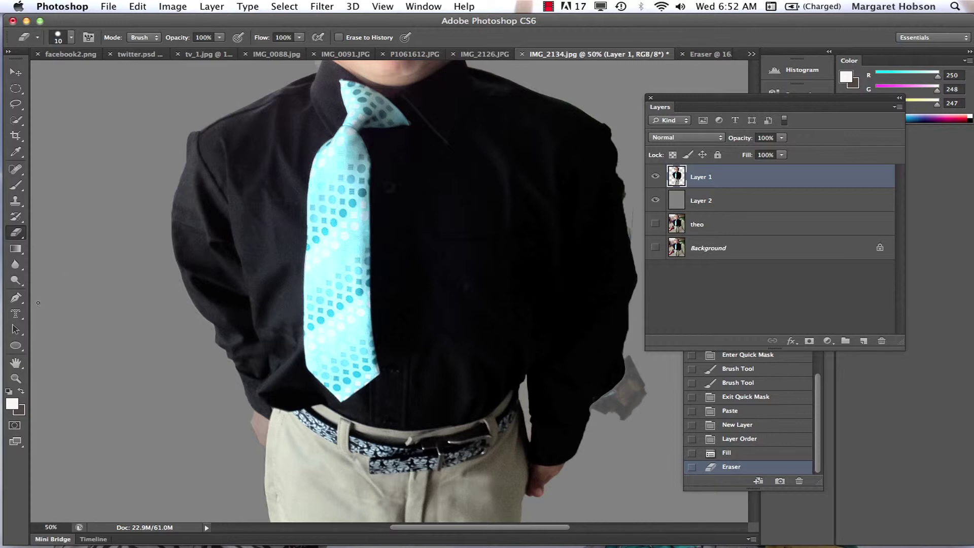
Separate the leftover background patch from the sleeve by erasing along the sleeve's outer edge near the elbow
left_click(16, 378)
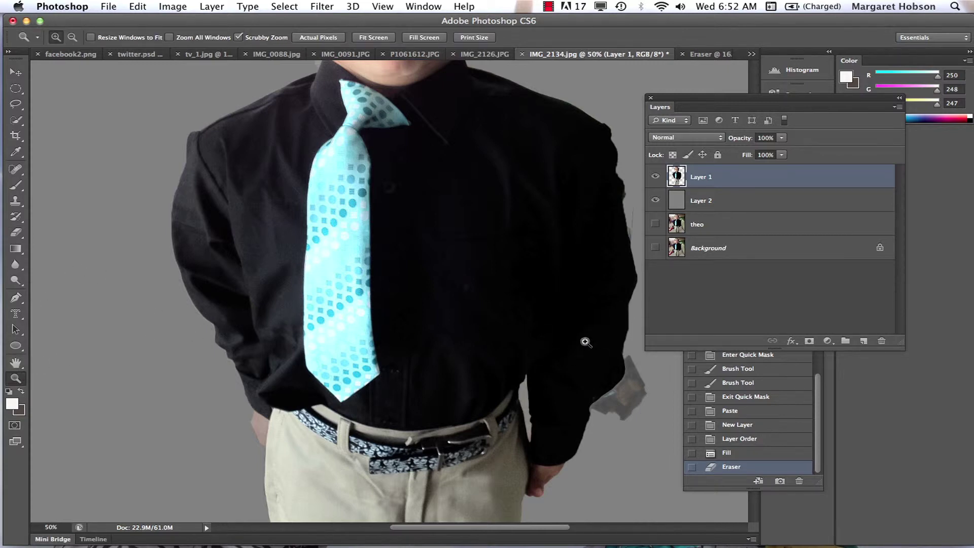
left_click_drag(586, 342, 570, 384)
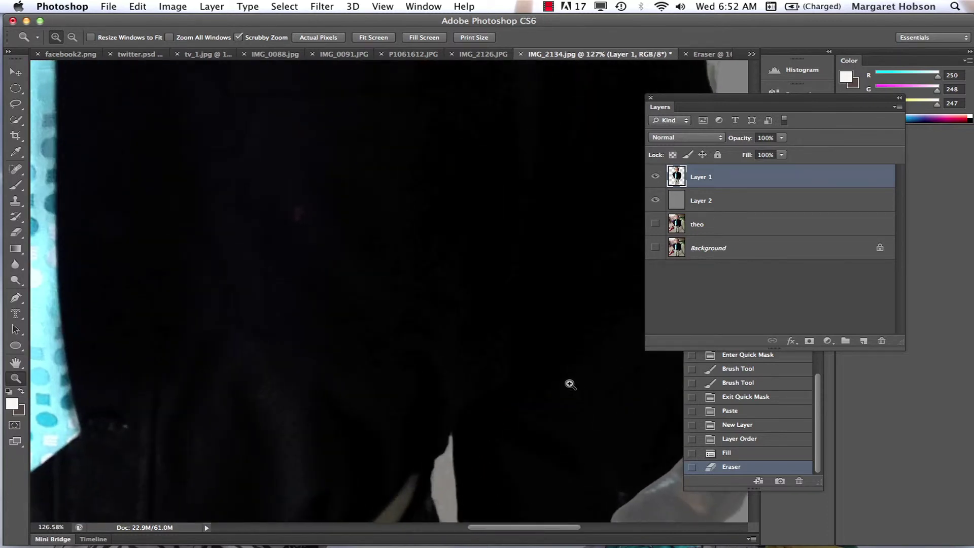
key("space")
left_click_drag(519, 357, 321, 243)
key("e")
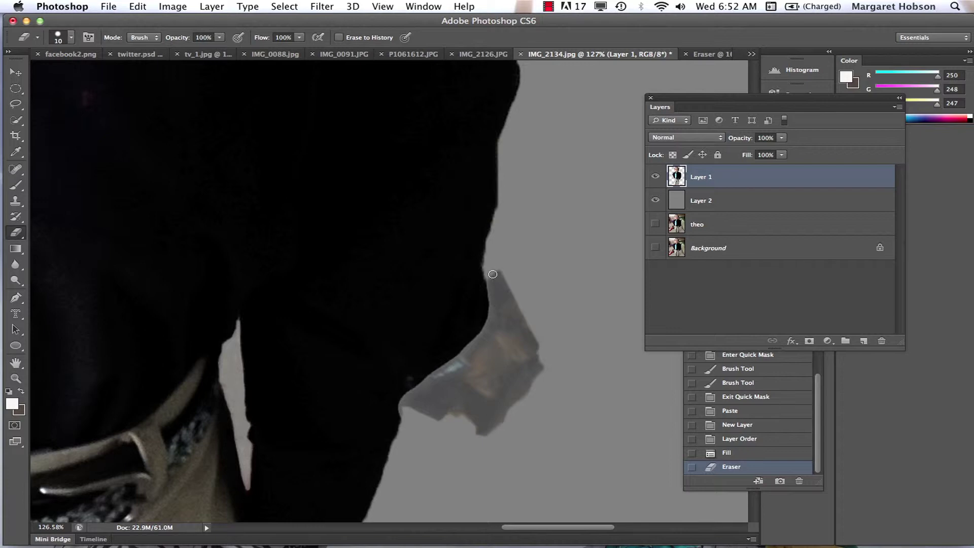
mouse_move(490, 274)
left_mouse_down()
mouse_move(490, 311)
mouse_move(473, 342)
left_mouse_up()
mouse_move(465, 352)
left_mouse_down()
mouse_move(404, 399)
mouse_move(406, 417)
mouse_move(405, 403)
mouse_move(444, 374)
mouse_move(411, 404)
mouse_move(421, 415)
mouse_move(417, 395)
mouse_move(427, 410)
mouse_move(426, 395)
mouse_move(438, 425)
mouse_move(430, 392)
mouse_move(442, 427)
mouse_move(435, 387)
mouse_move(473, 361)
mouse_move(448, 374)
mouse_move(486, 347)
mouse_move(465, 360)
mouse_move(497, 319)
mouse_move(496, 276)
mouse_move(496, 310)
mouse_move(478, 356)
mouse_move(495, 263)
mouse_move(507, 291)
left_mouse_up()
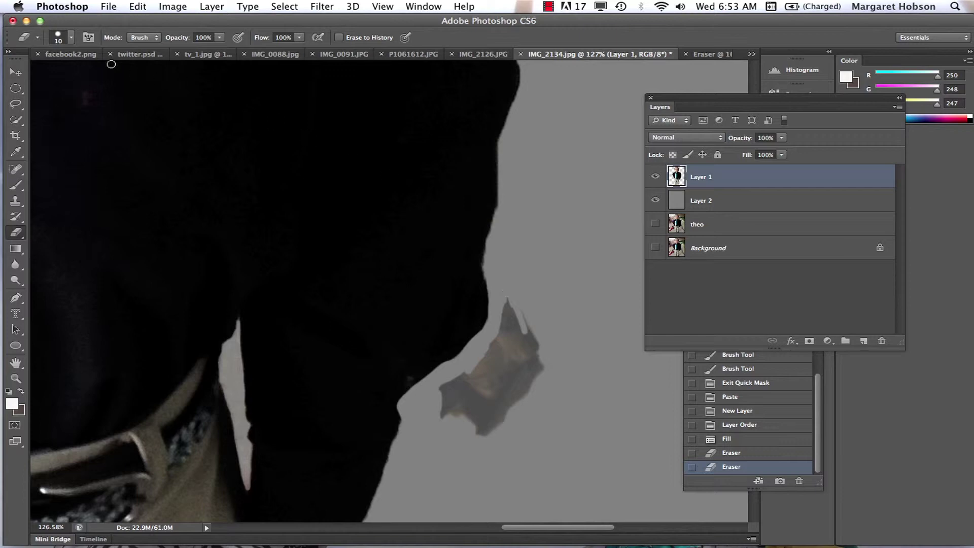
Enlarge the Eraser to 29 px and erase the rest of the leftover background patch beside the sleeve
left_click(71, 38)
left_click_drag(27, 75, 42, 75)
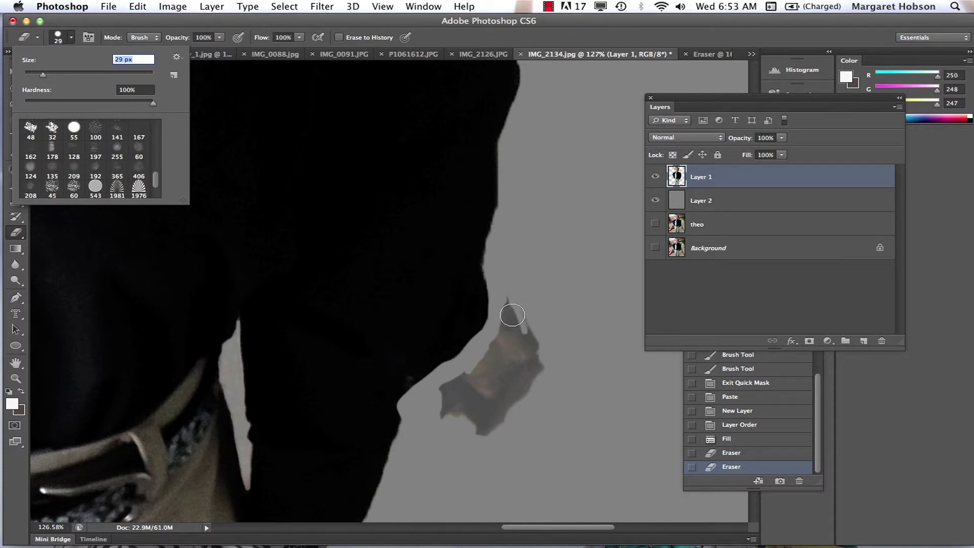
left_click(521, 326)
mouse_move(521, 326)
left_mouse_down()
mouse_move(528, 344)
mouse_move(511, 348)
mouse_move(521, 330)
left_mouse_up()
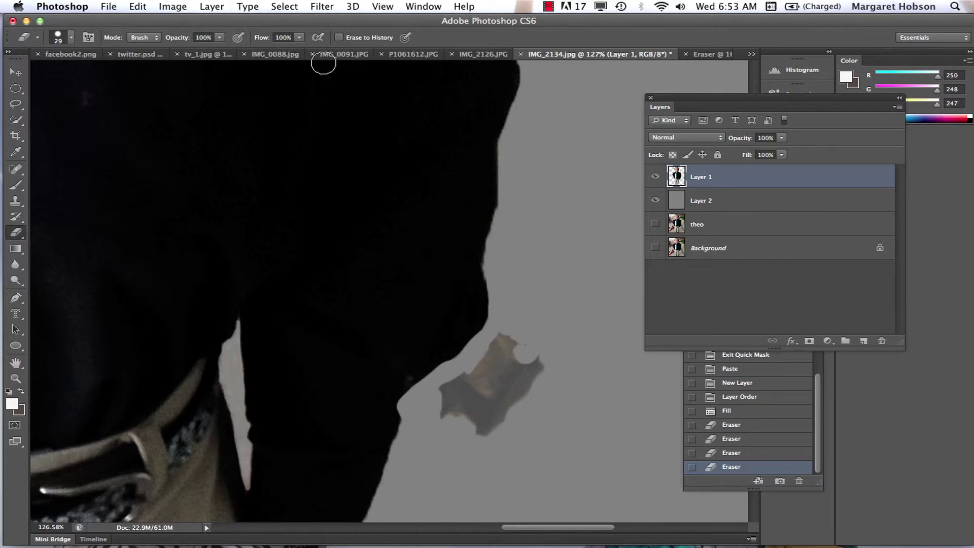
mouse_move(532, 370)
left_mouse_down()
mouse_move(514, 352)
mouse_move(480, 424)
mouse_move(464, 394)
mouse_move(447, 384)
mouse_move(437, 398)
mouse_move(476, 373)
mouse_move(510, 330)
mouse_move(467, 406)
mouse_move(500, 340)
mouse_move(502, 360)
mouse_move(522, 331)
mouse_move(498, 382)
left_mouse_up()
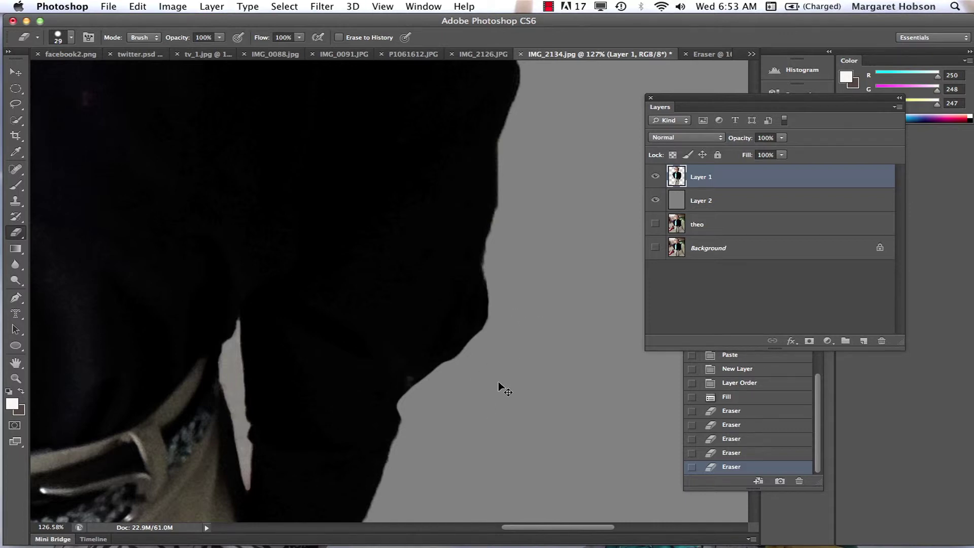
Erase a diagonal stroke across the boy's face on Layer 1, from the eye down to the collar
key("super+minus")
key("super+minus")
key("super+minus")
key("super+minus")
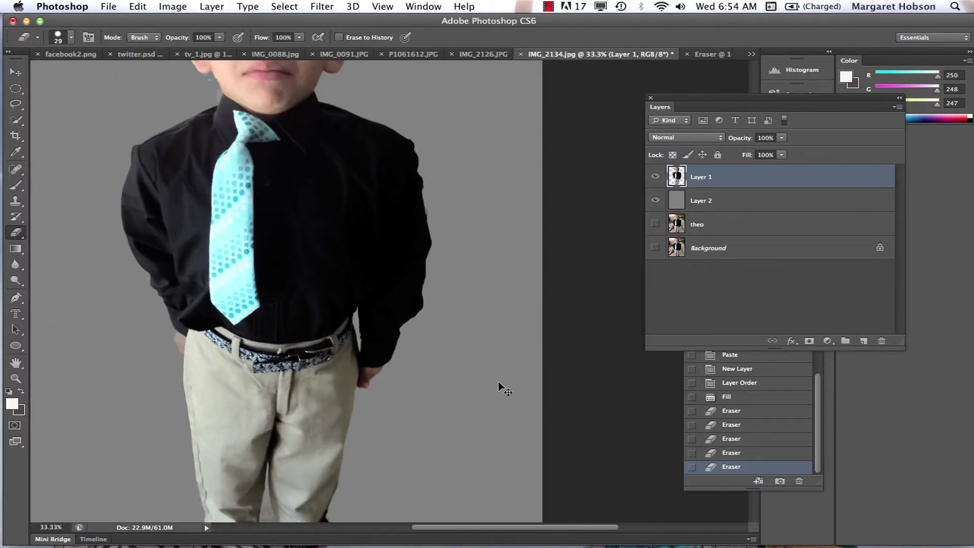
key("super+minus")
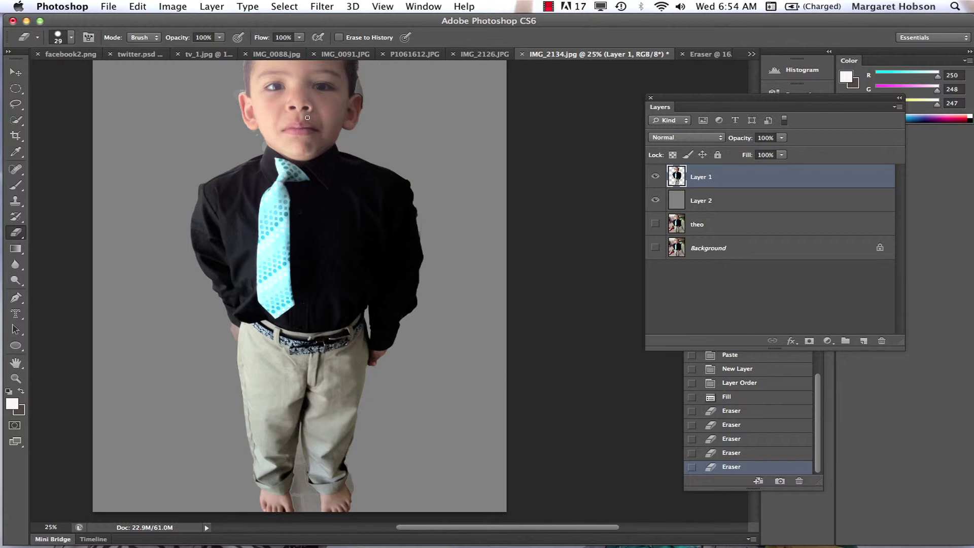
left_click_drag(284, 93, 341, 147)
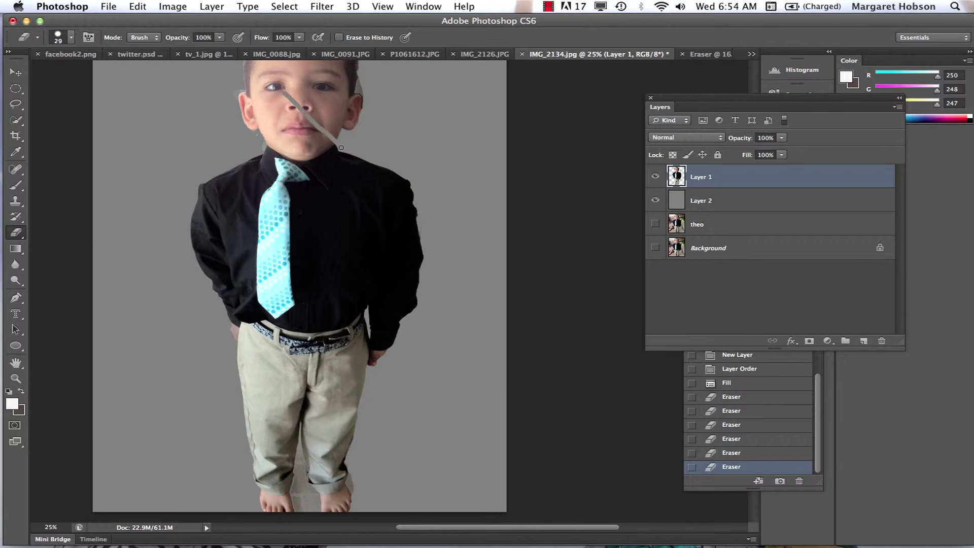
Undo the eraser stroke across the boy's face
key("super+z")
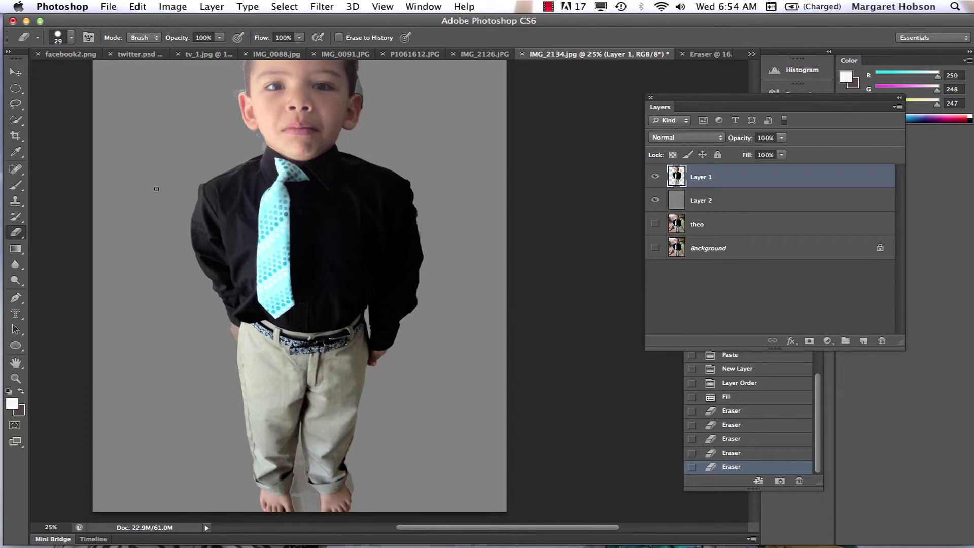
key("h")
left_click_drag(198, 192, 237, 345)
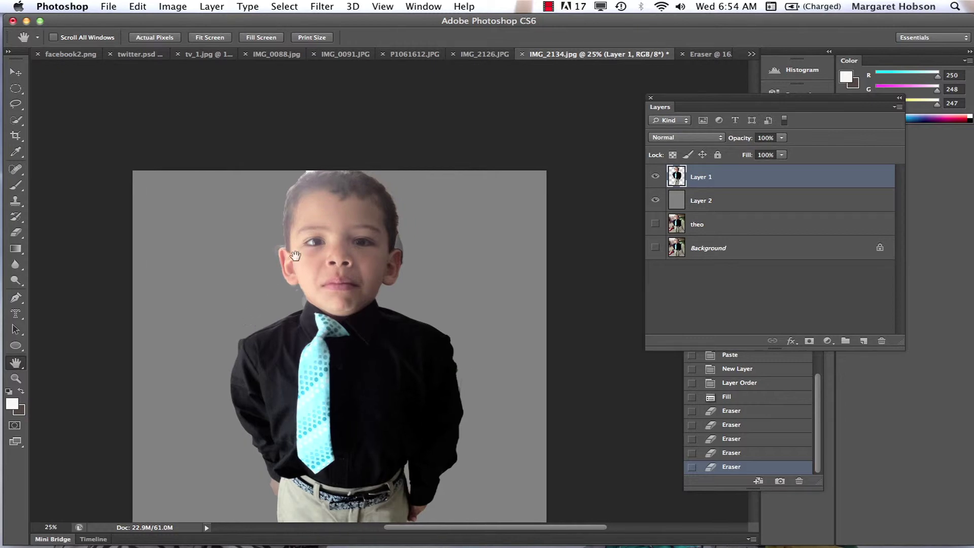
left_click(549, 6)
left_click(560, 32)
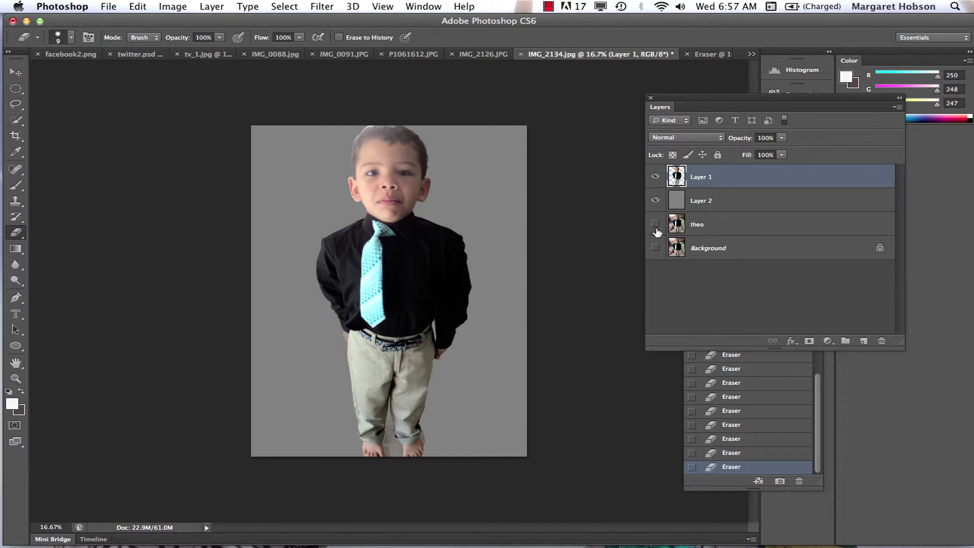
Make the theo and Background layers visible again and duplicate Layer 1 as "Layer 1 copy"
left_click(655, 224)
left_click(653, 248)
left_click(209, 7)
left_click(214, 32)
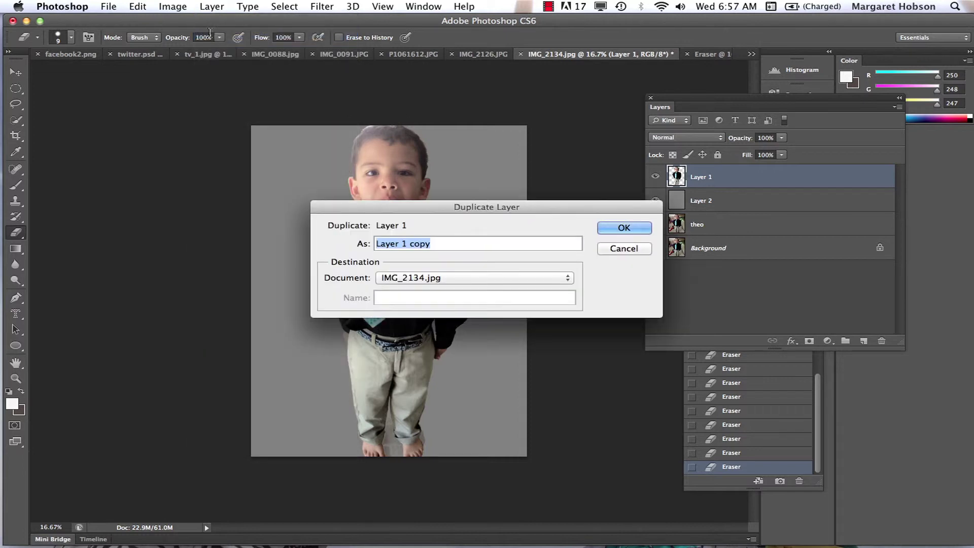
left_click(617, 230)
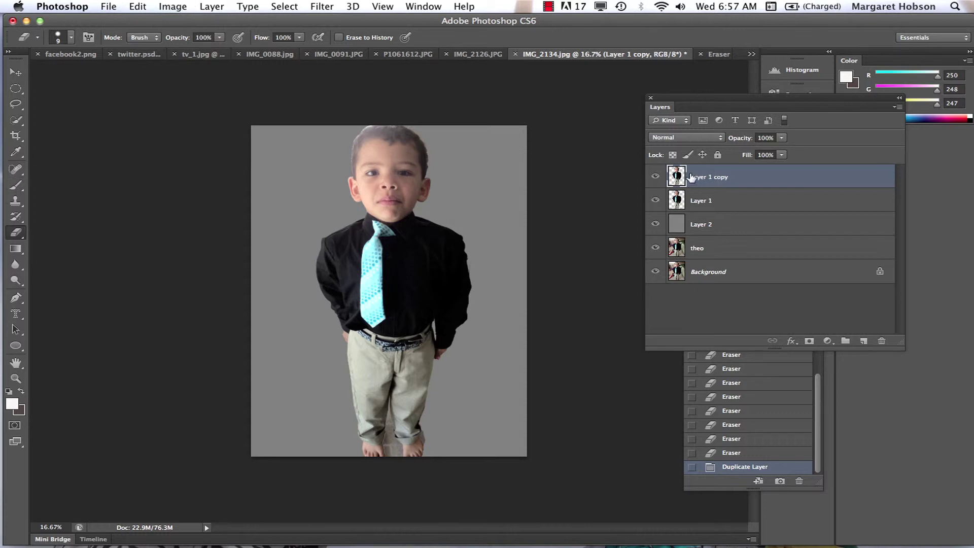
left_click(172, 8)
mouse_move(182, 45)
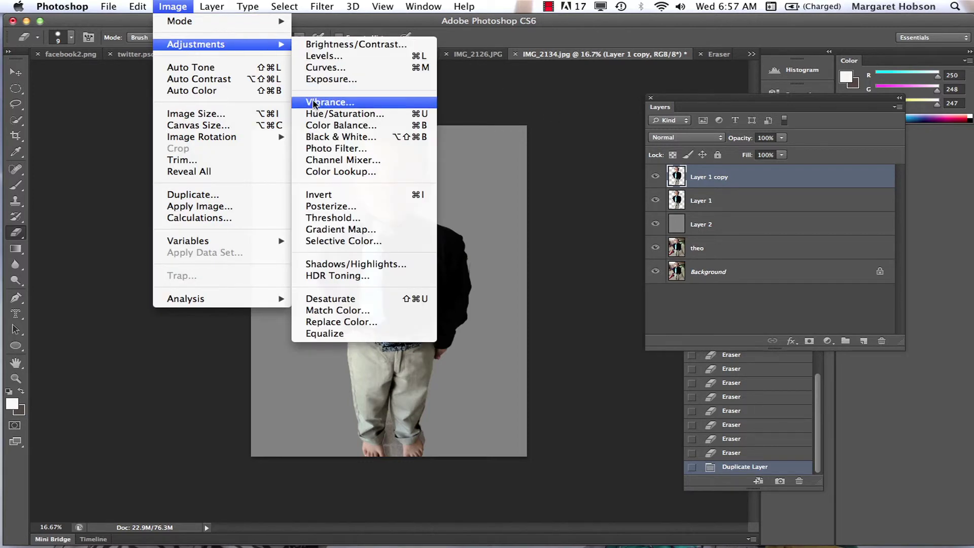
left_click(313, 136)
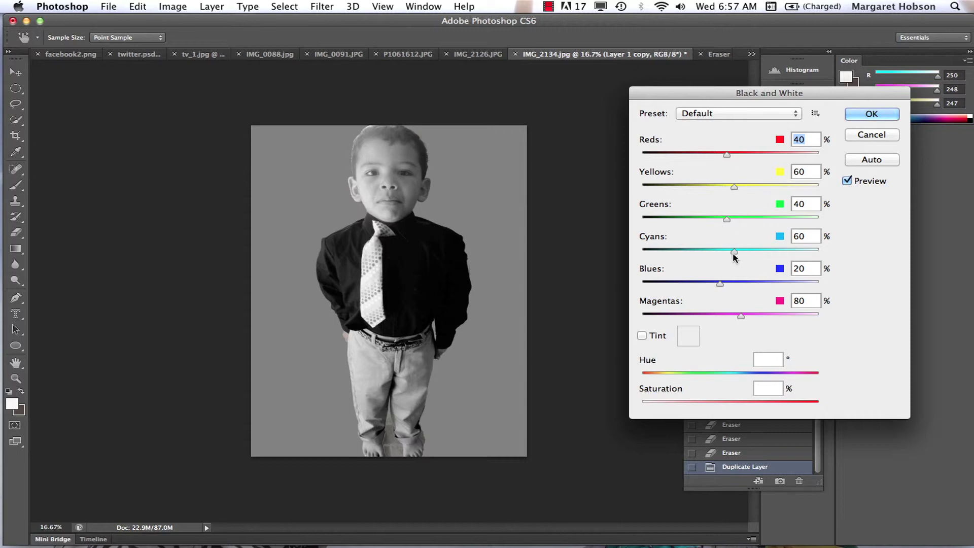
left_click_drag(719, 284, 743, 287)
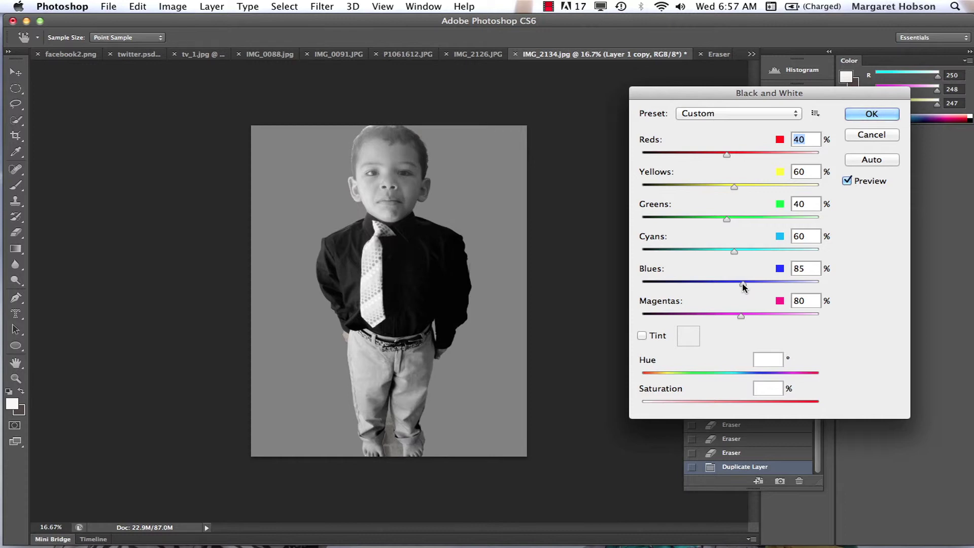
mouse_move(744, 287)
left_mouse_down()
mouse_move(756, 287)
mouse_move(741, 285)
left_mouse_up()
left_click(860, 136)
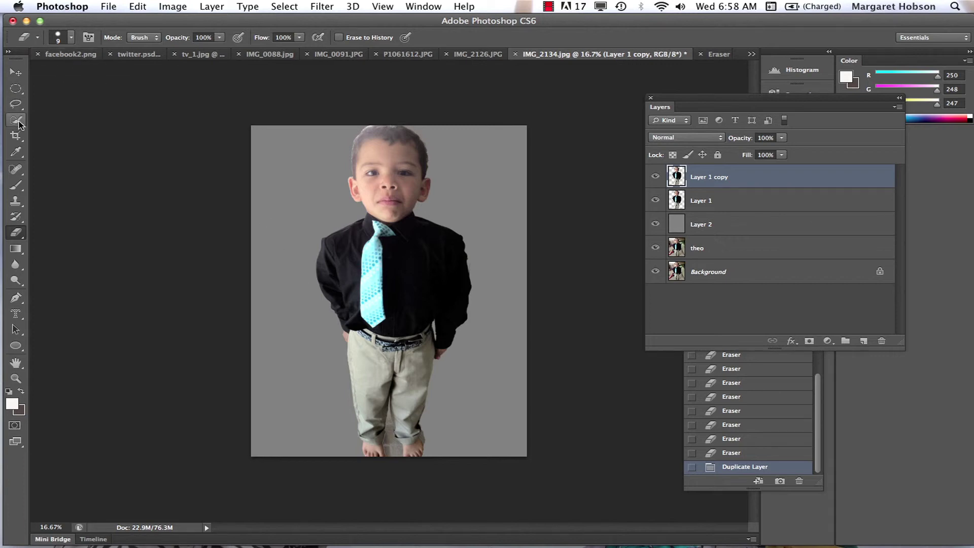
Select the boy's blue tie on Layer 1 copy with the Quick Selection tool and invert the selection
left_click_drag(19, 126, 50, 120)
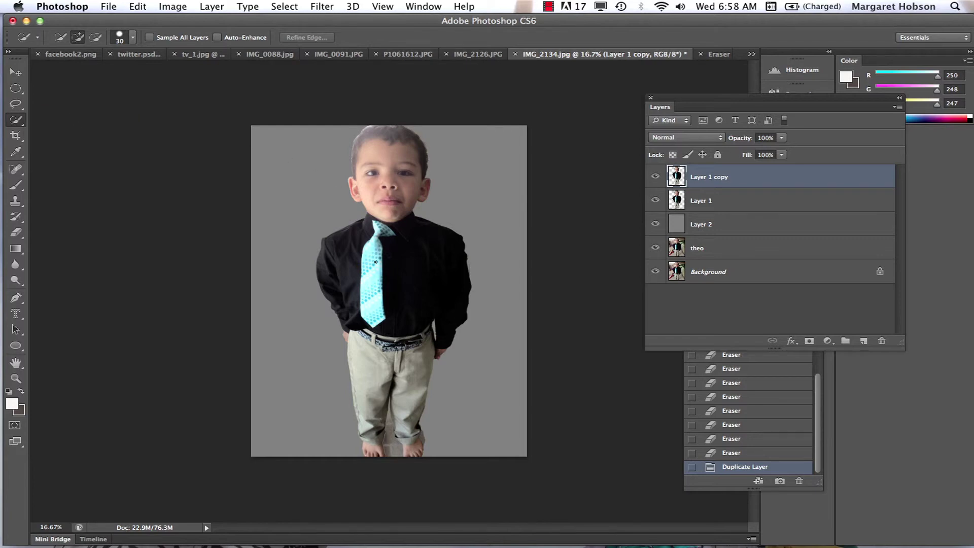
left_click_drag(370, 256, 373, 266)
left_click_drag(383, 229, 380, 229)
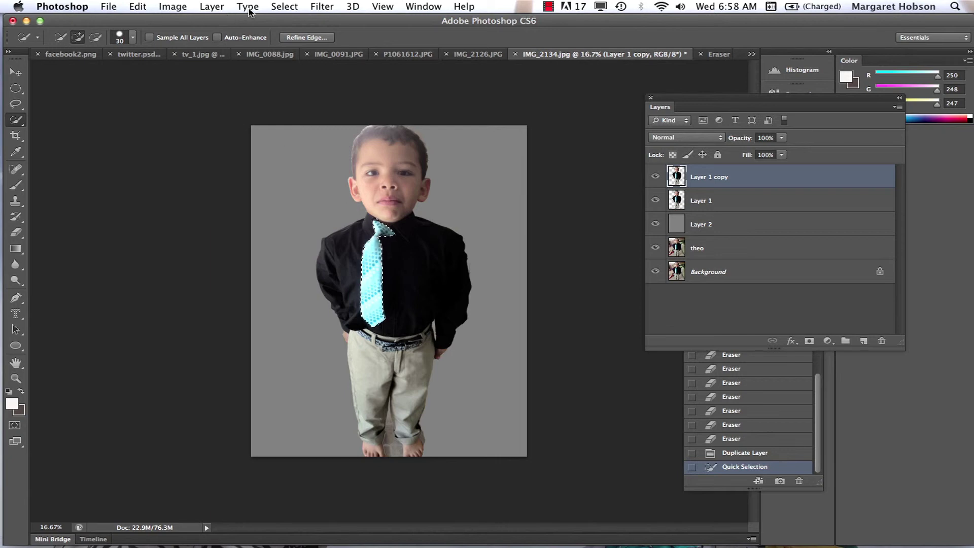
left_click(277, 7)
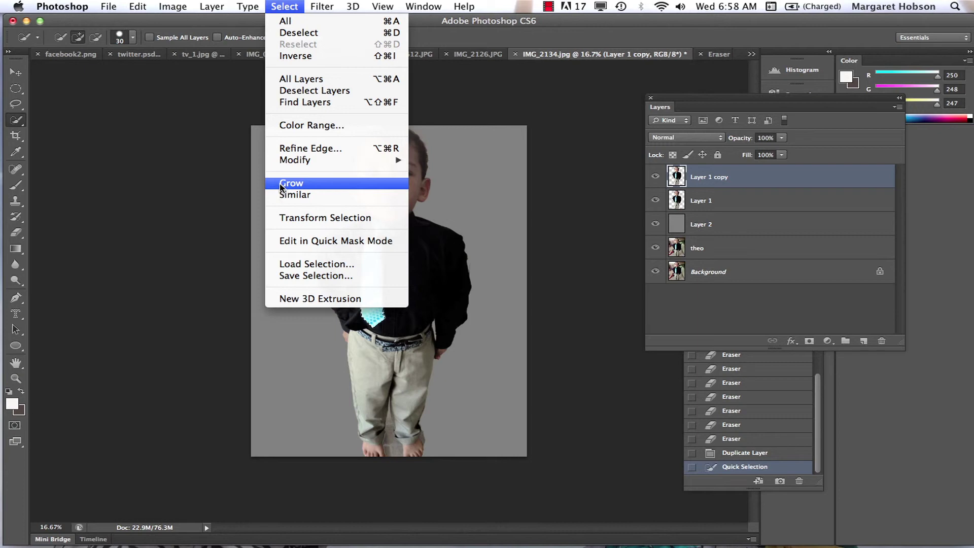
left_click(283, 56)
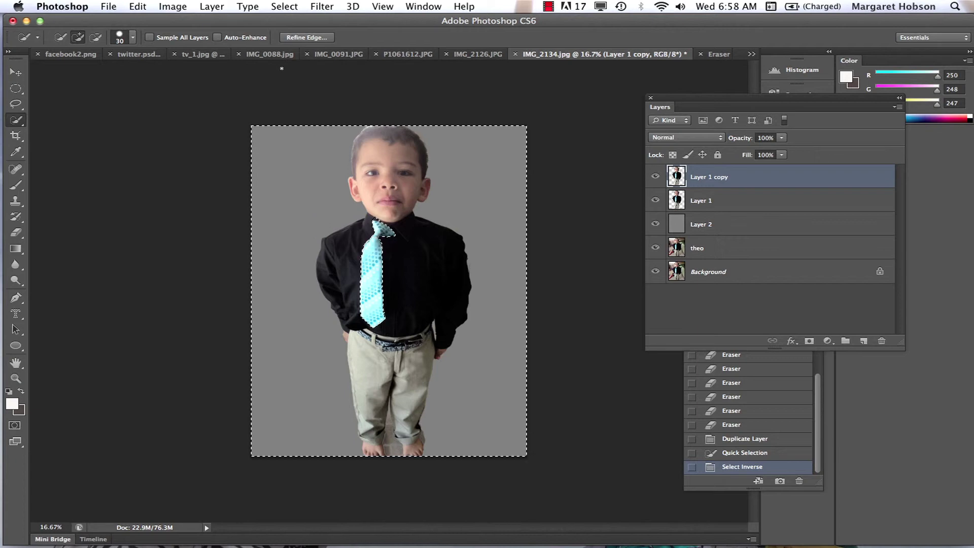
Apply a Black & White adjustment to everything except the tie, with Reds at 45%
left_click(173, 7)
mouse_move(188, 47)
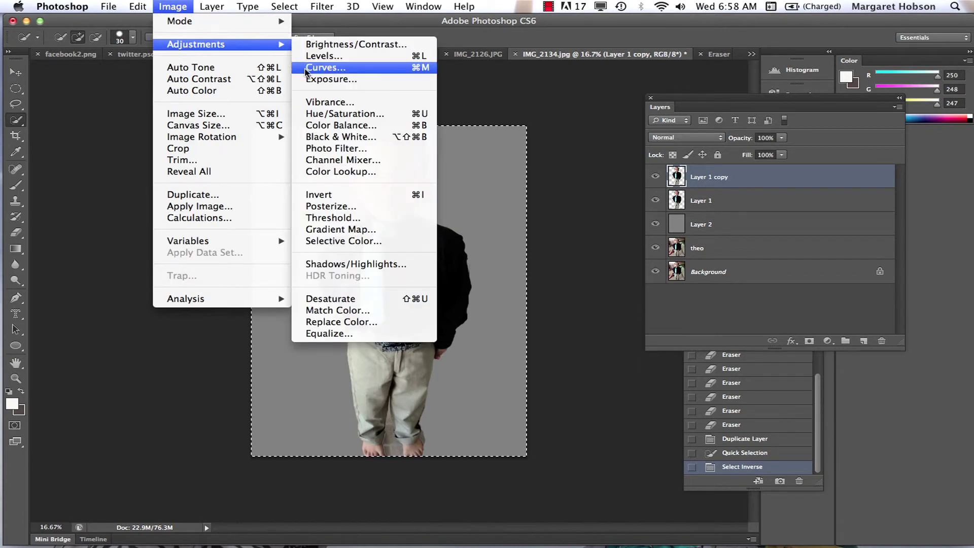
left_click(311, 138)
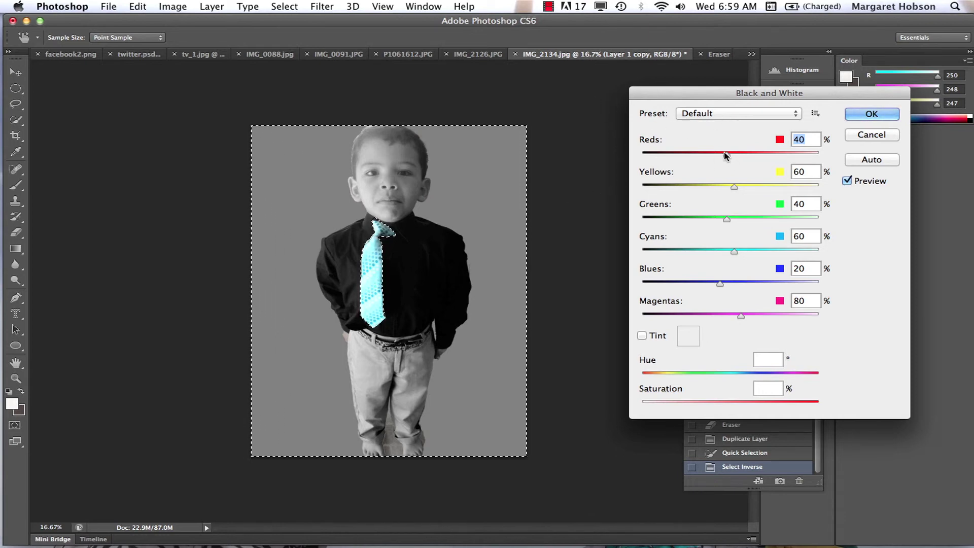
left_click_drag(727, 159, 729, 157)
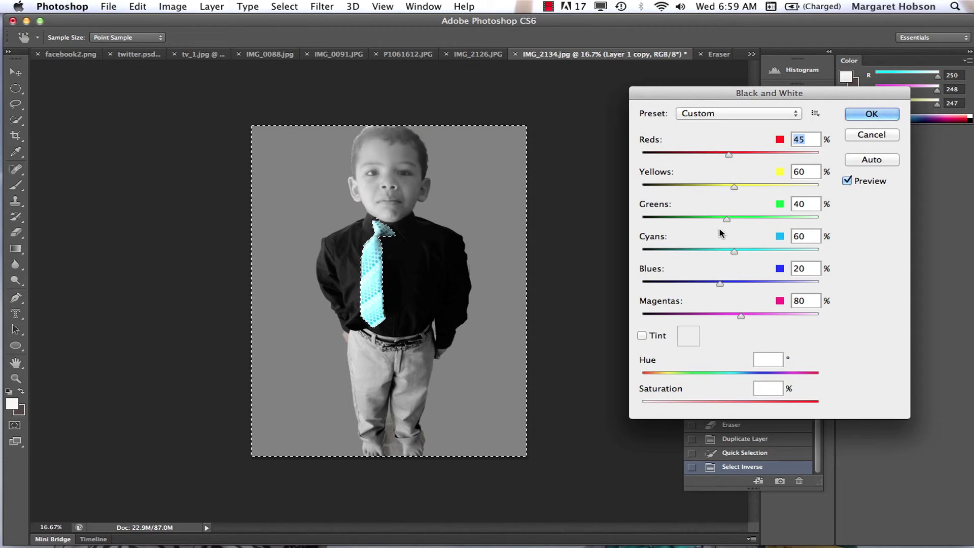
left_click(856, 115)
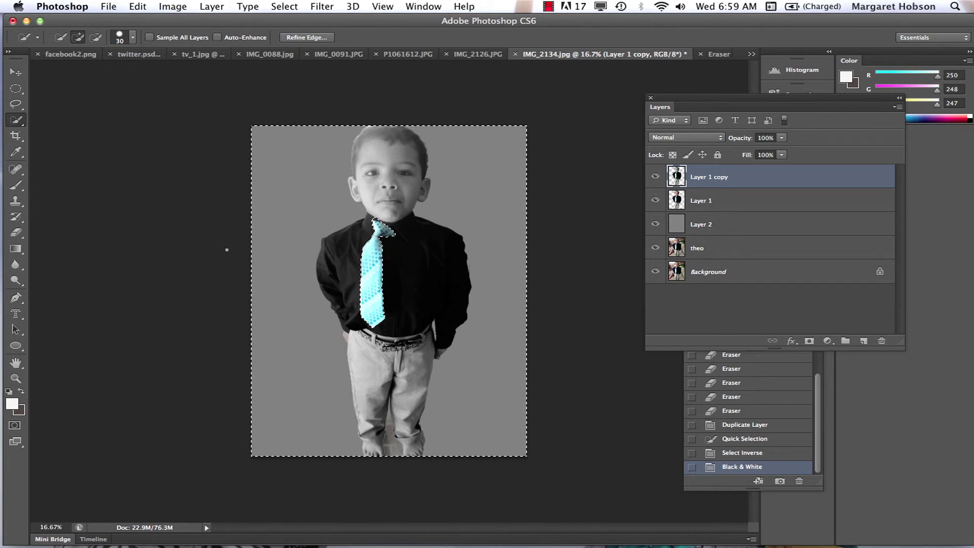
Invert the selection back to the tie, raise its saturation to about +46 with Hue/Saturation, and deselect
left_click(280, 7)
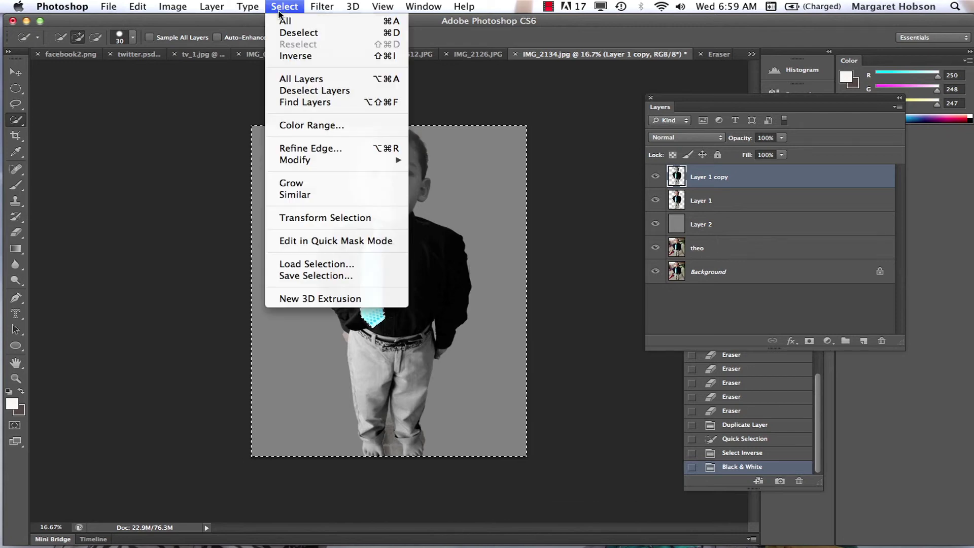
left_click(282, 57)
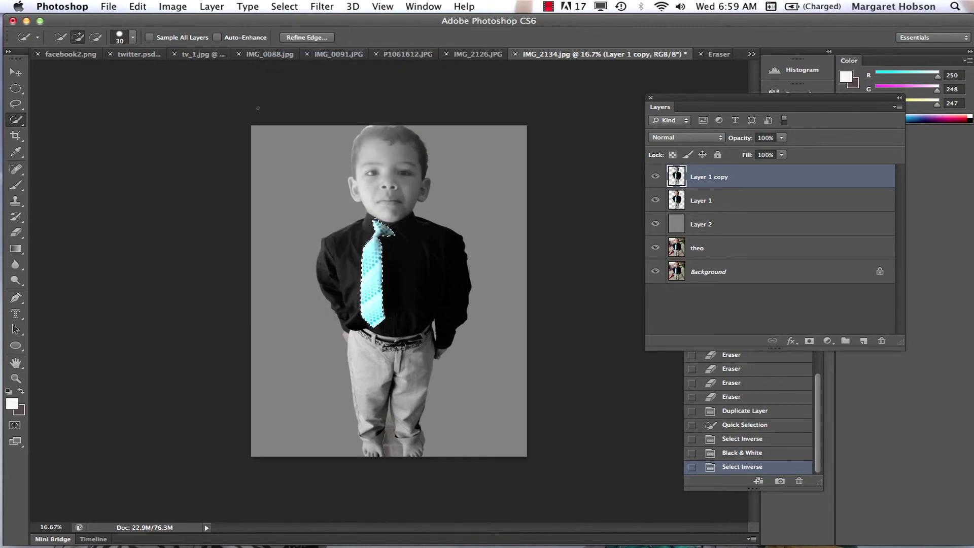
left_click(172, 7)
mouse_move(176, 45)
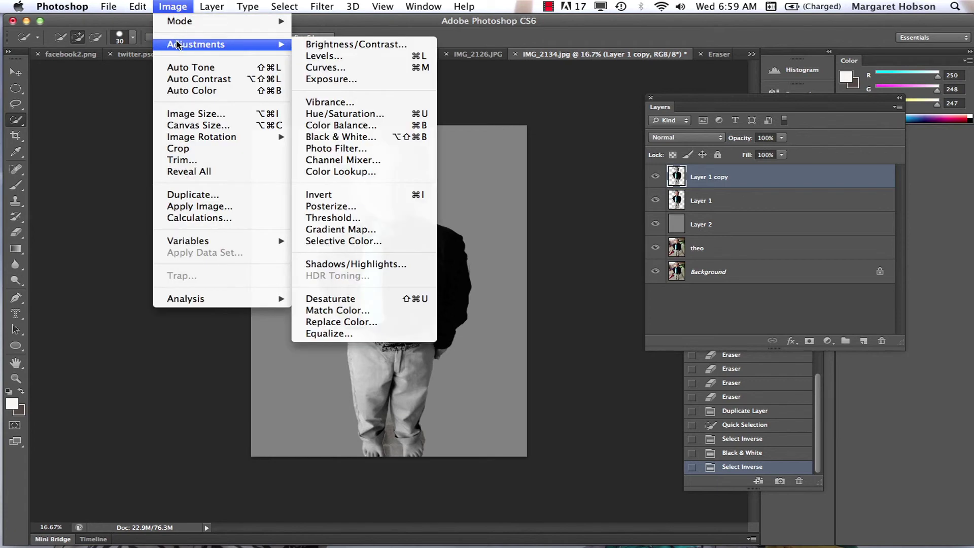
left_click(325, 114)
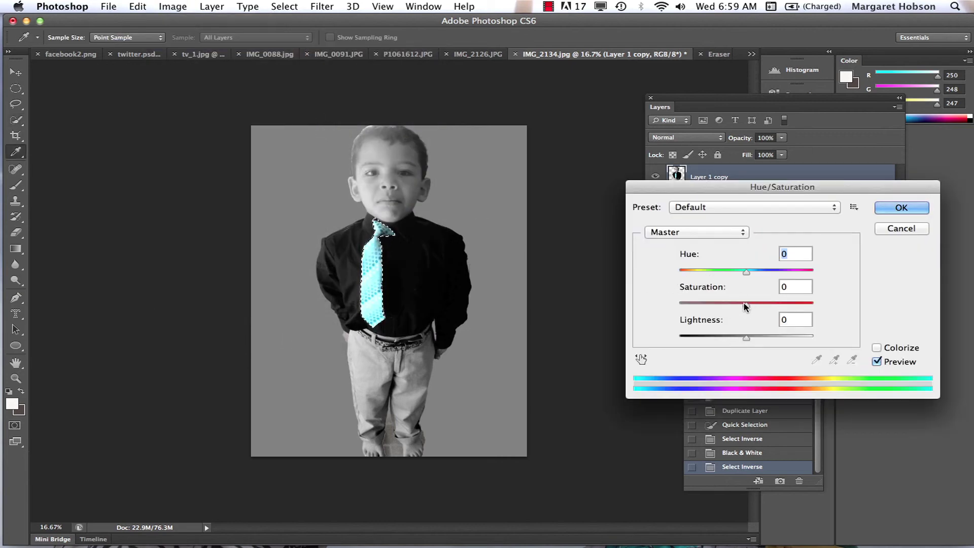
left_click_drag(744, 305, 777, 310)
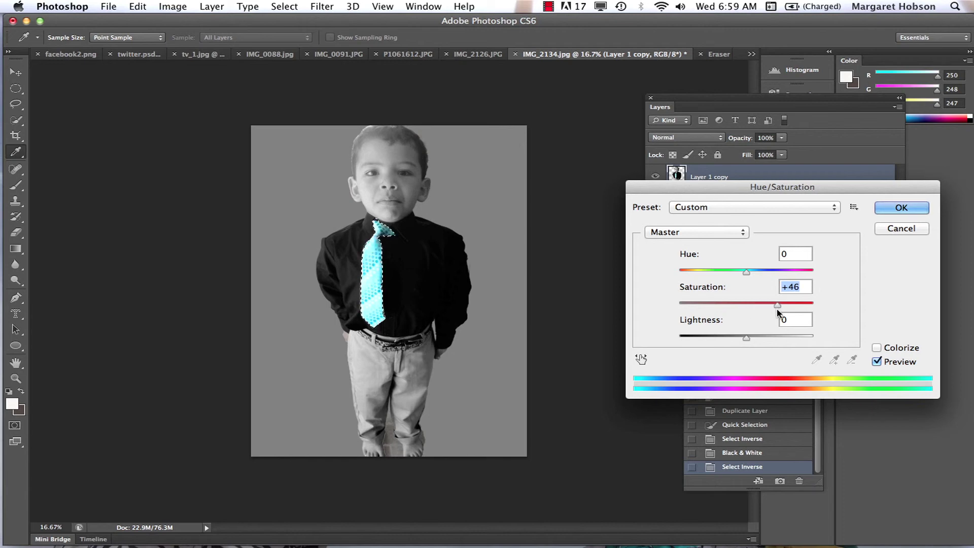
left_click_drag(777, 309, 776, 307)
left_click(901, 207)
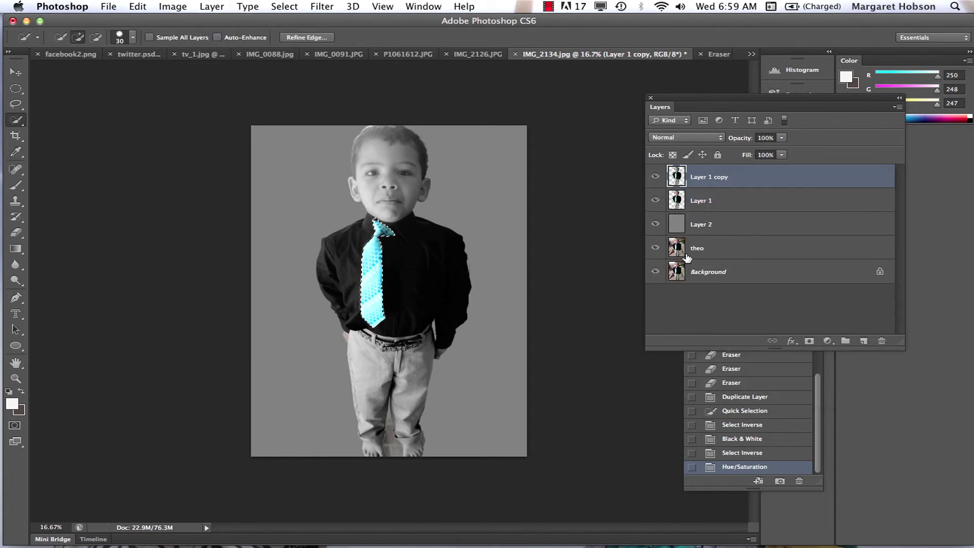
key("super+d")
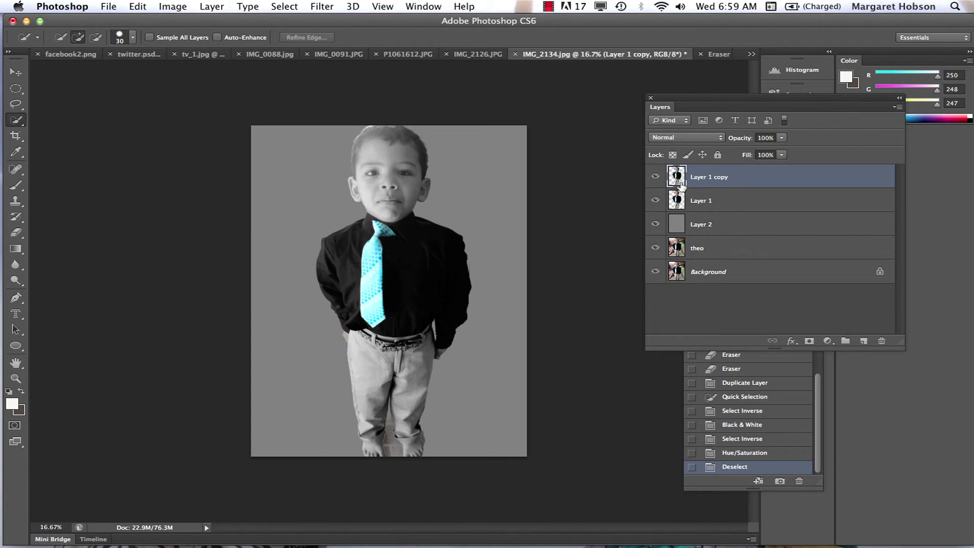
Toggle the visibility of Layer 1 copy repeatedly to compare the black-and-white version with the color version
left_click(651, 177)
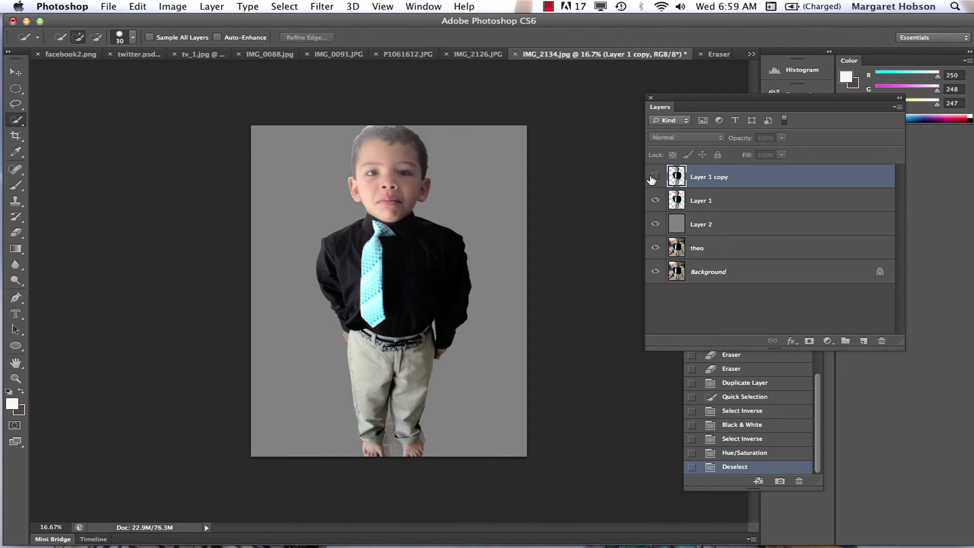
left_click(654, 178)
left_click(654, 178)
left_click(654, 179)
left_click(654, 181)
left_click(655, 181)
left_click(654, 181)
left_click(654, 182)
left_click(654, 181)
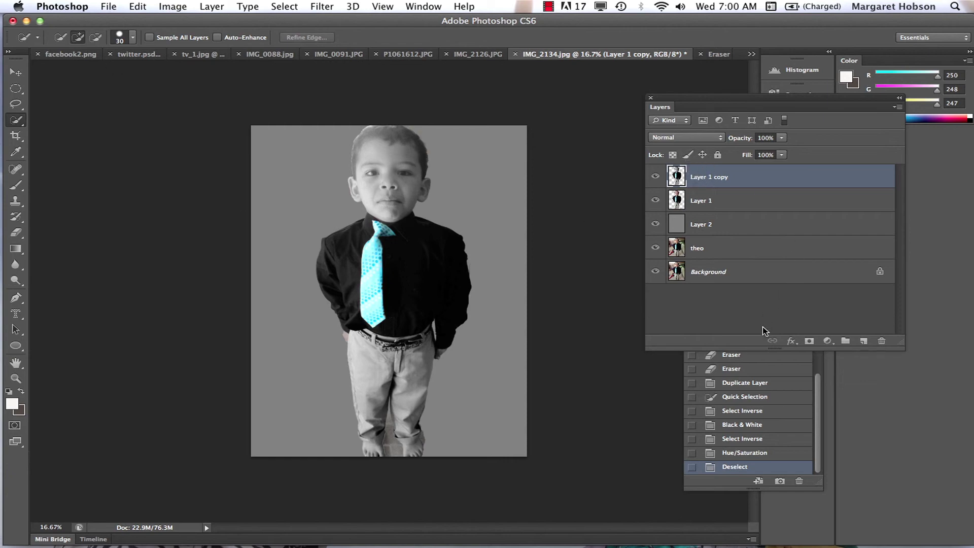
Add a drop shadow to Layer 1 copy with angle -165°, distance 18 px, spread 3% and size 68 px
left_click(792, 342)
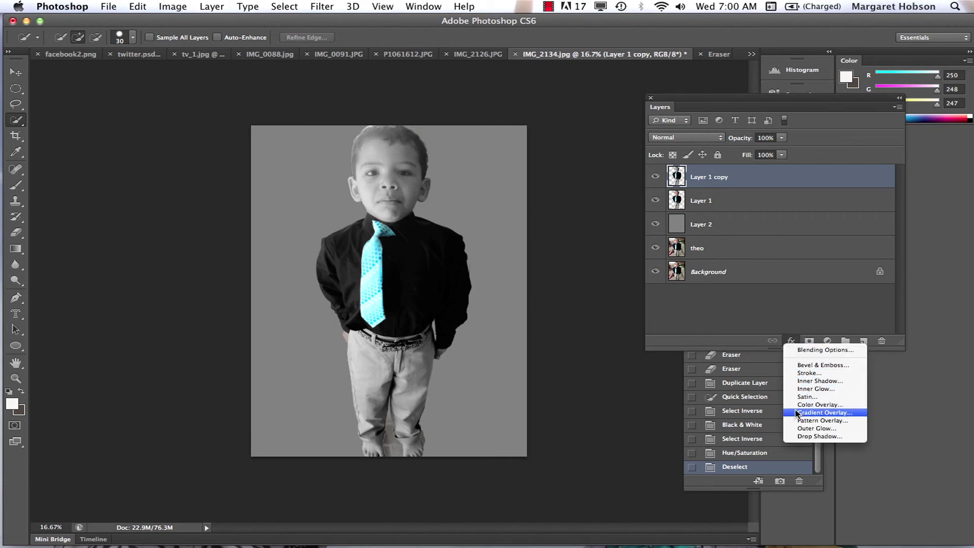
left_click(798, 437)
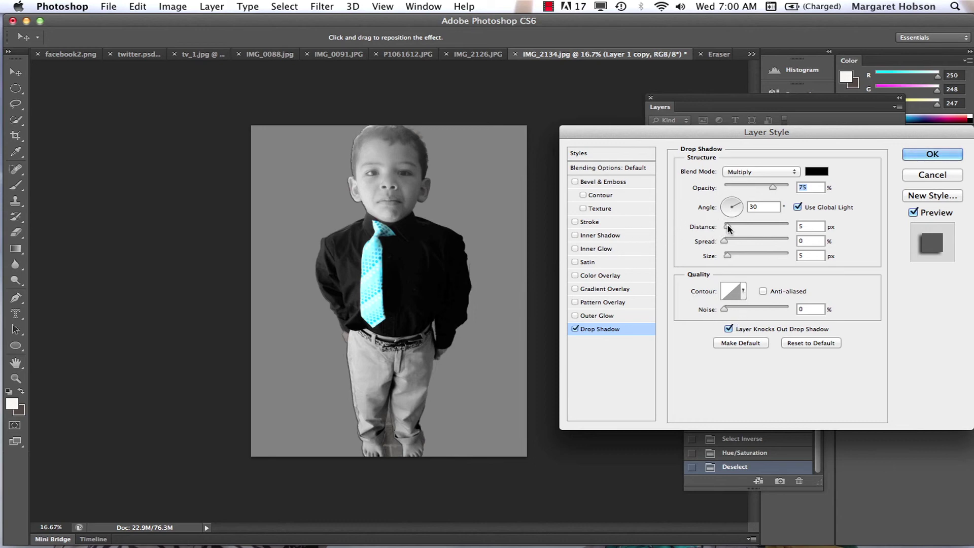
left_click_drag(727, 228, 736, 229)
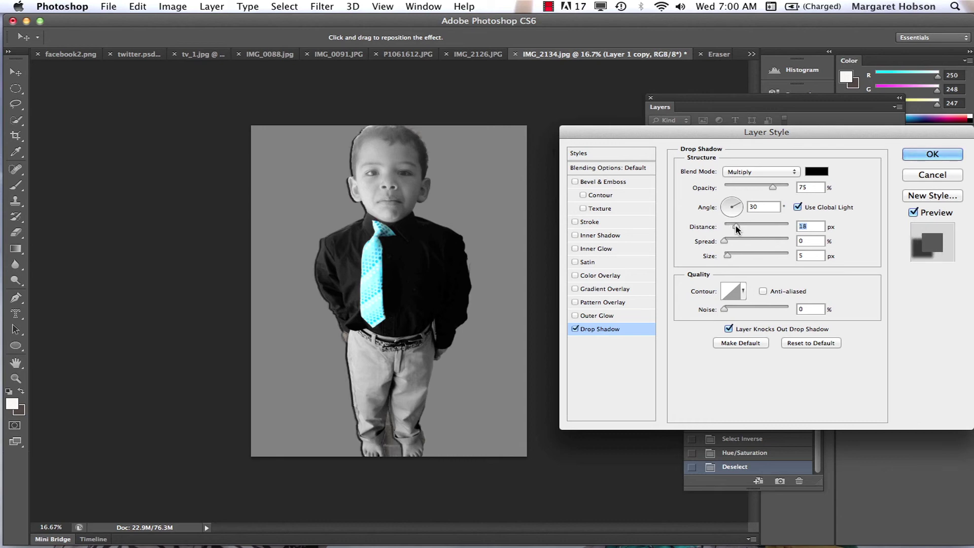
left_click_drag(738, 202, 710, 214)
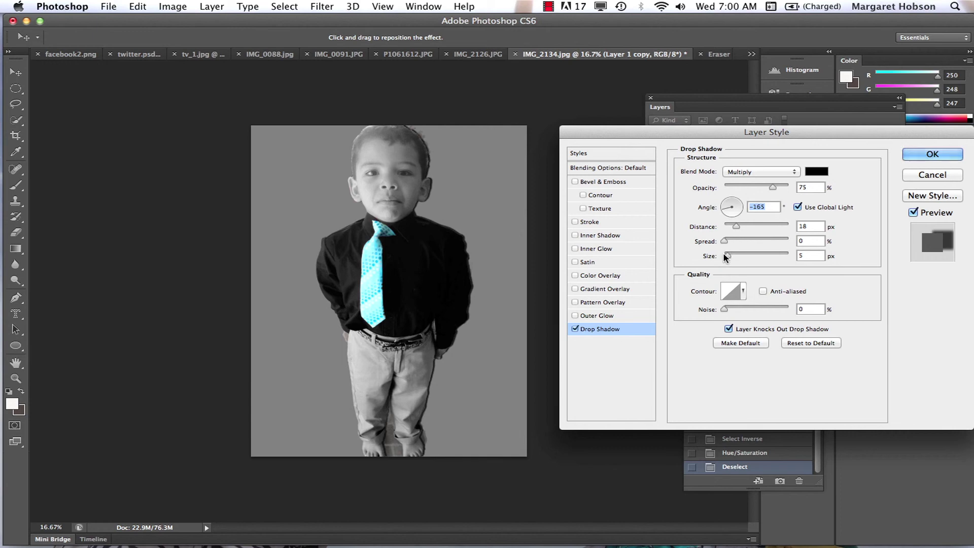
left_click_drag(727, 257, 738, 258)
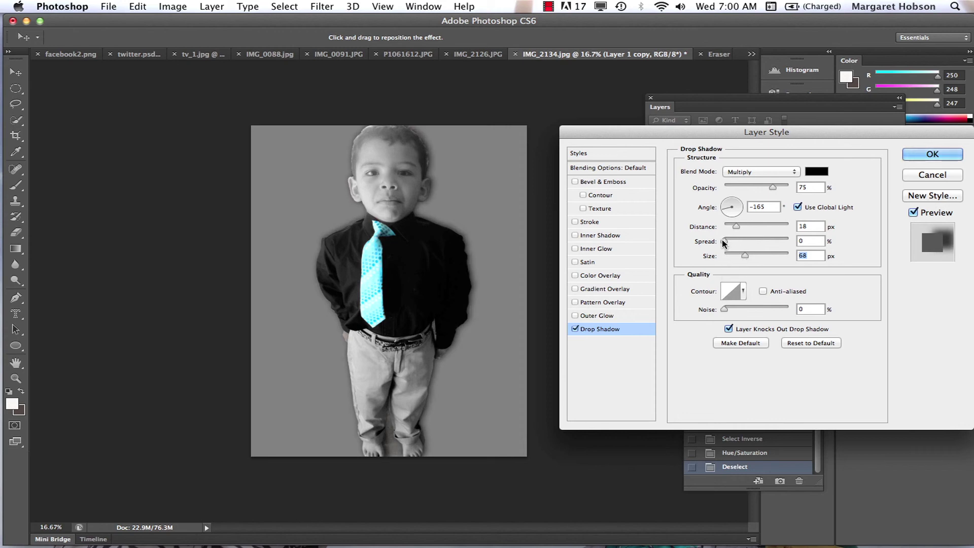
mouse_move(724, 242)
left_mouse_down()
mouse_move(745, 249)
mouse_move(726, 241)
left_mouse_up()
Try the Dissolve blend mode on the drop shadow, and set it to Normal instead
left_click(781, 172)
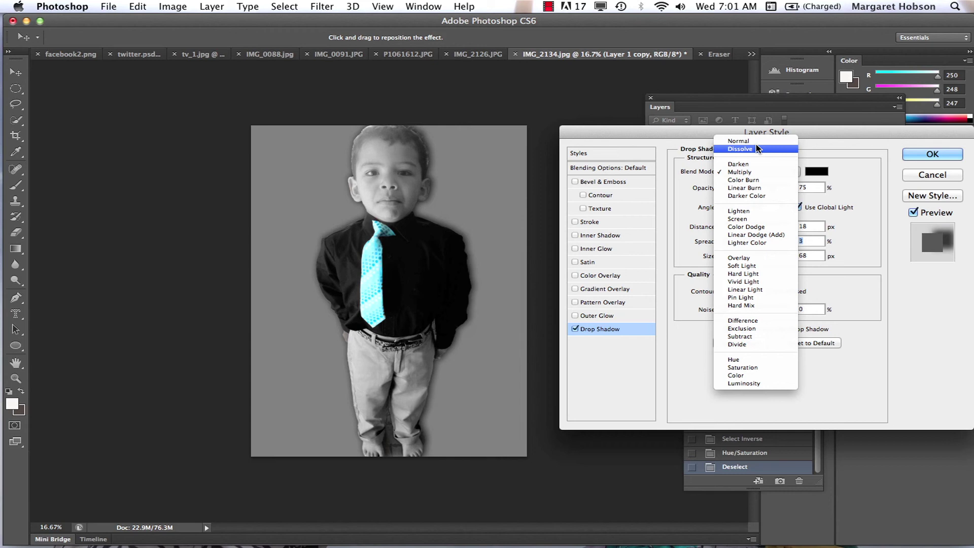
left_click(757, 149)
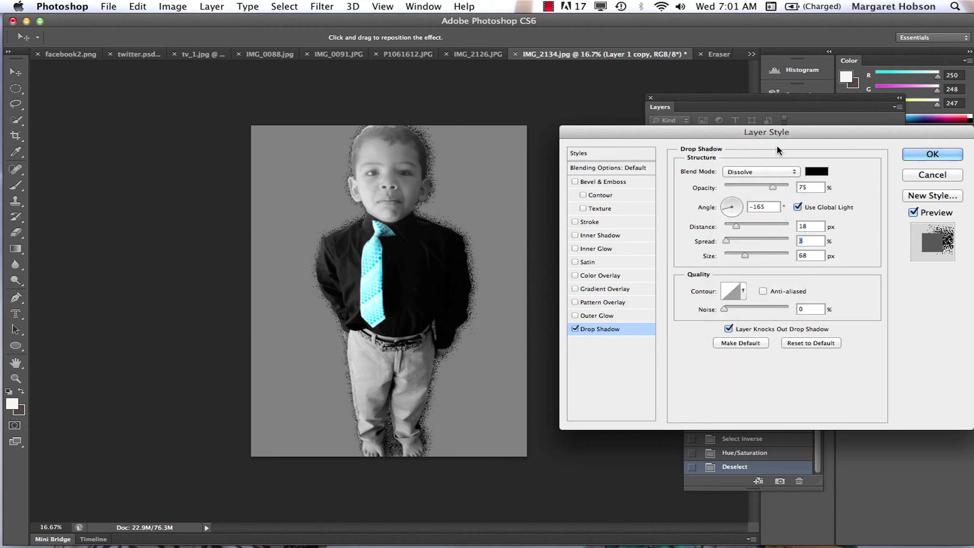
left_click(794, 173)
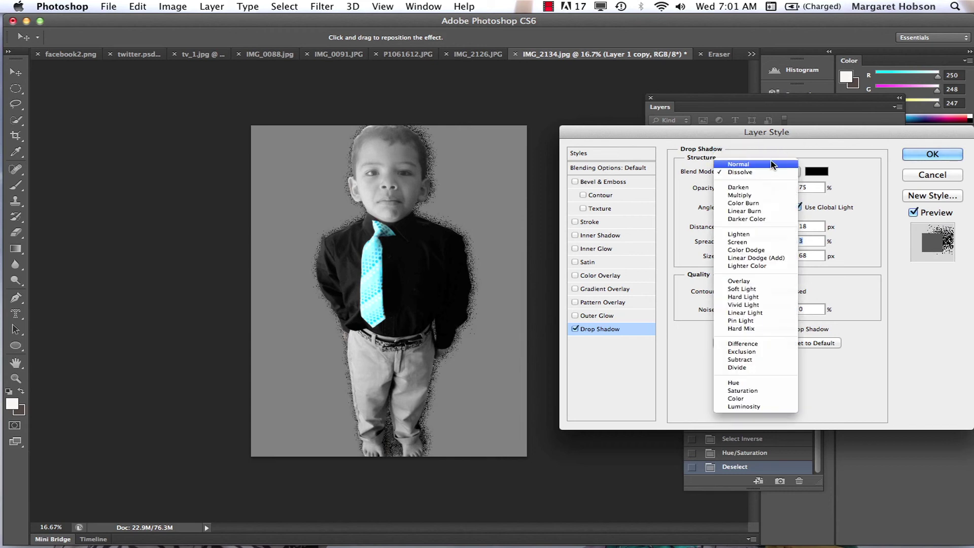
left_click(771, 163)
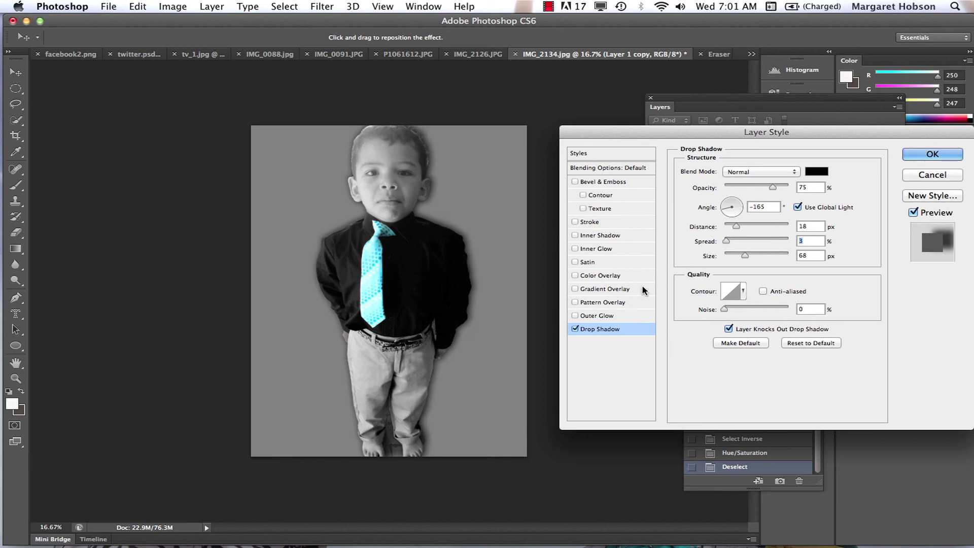
Apply the drop shadow settings to Layer 1 copy and flatten the image into a single background layer
left_click(918, 155)
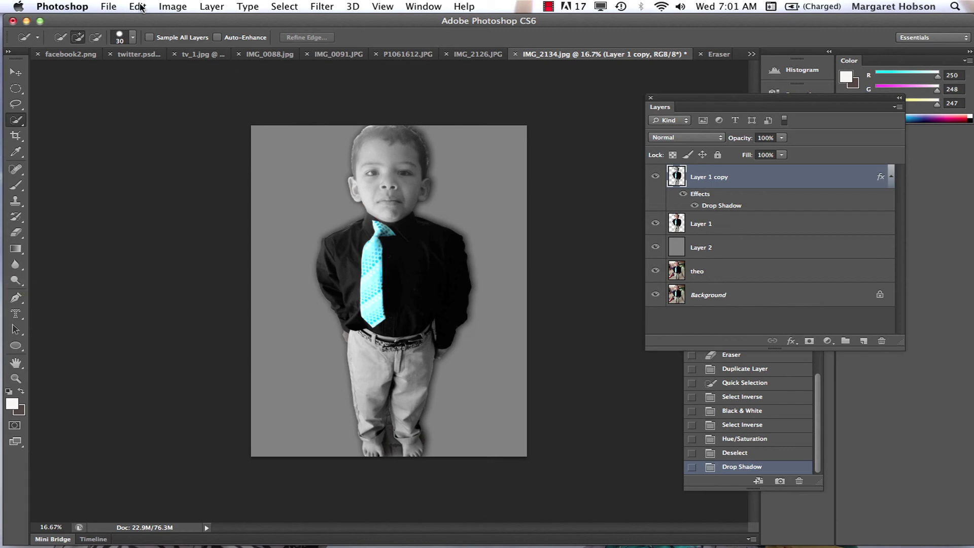
left_click(107, 6)
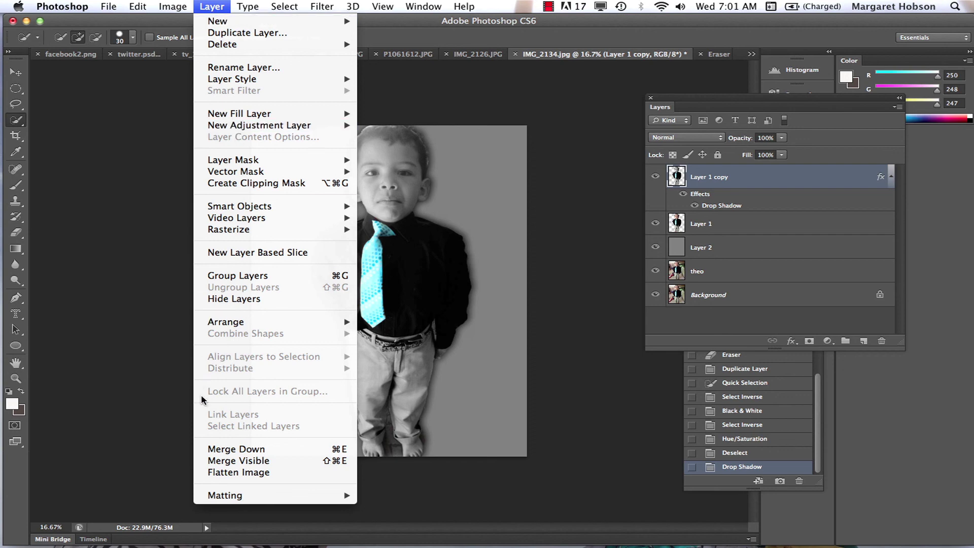
left_click(225, 473)
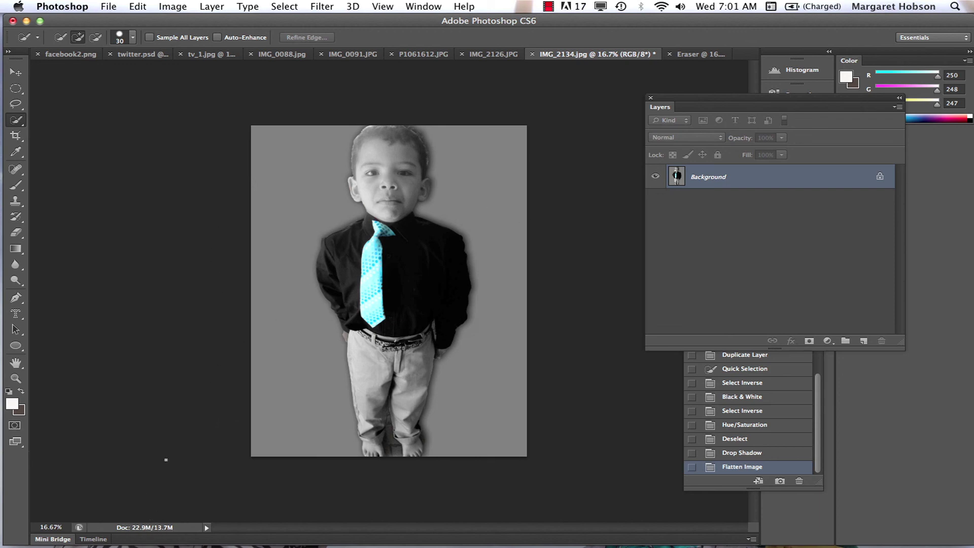
Save the flattened image to the Desktop as a new JPEG file, using the boy's first name as the file name
left_click(108, 6)
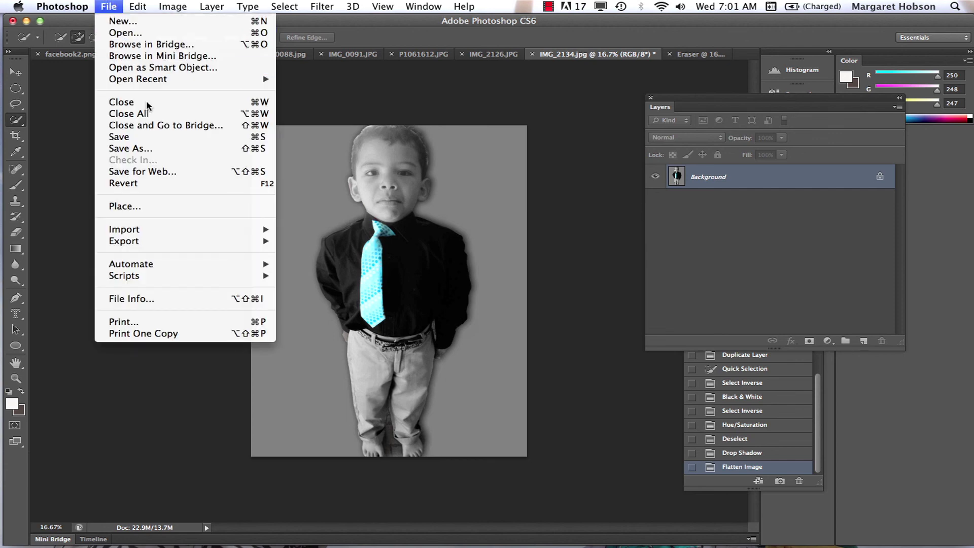
left_click(131, 148)
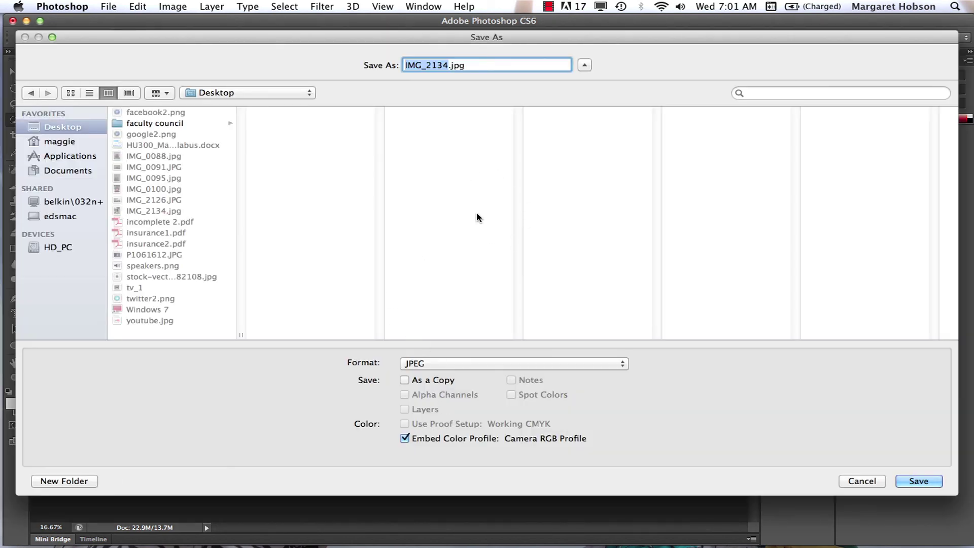
key("BackSpace")
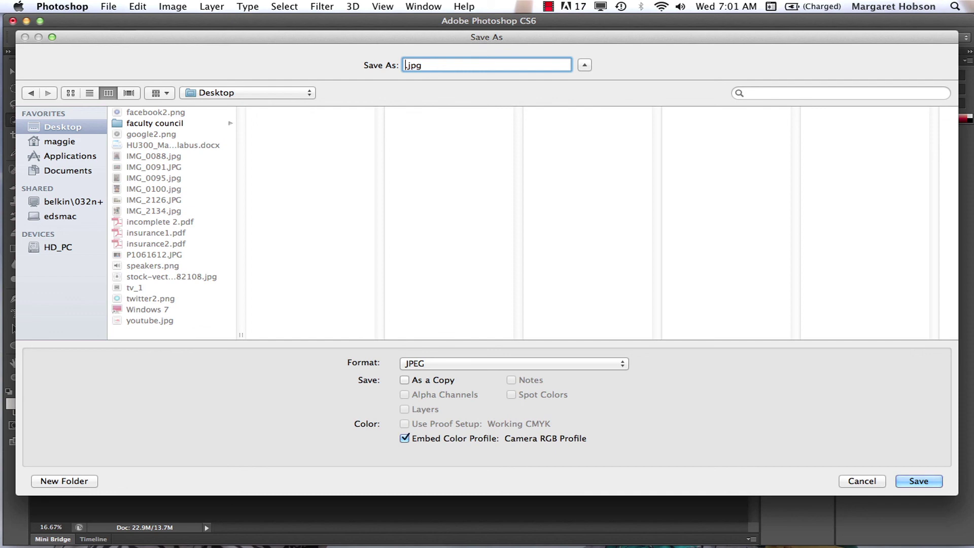
type("theo")
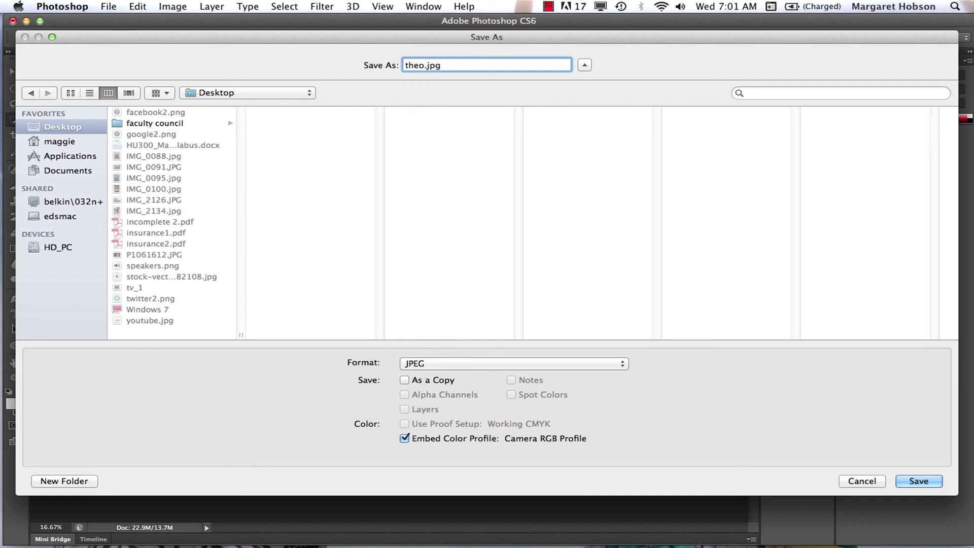